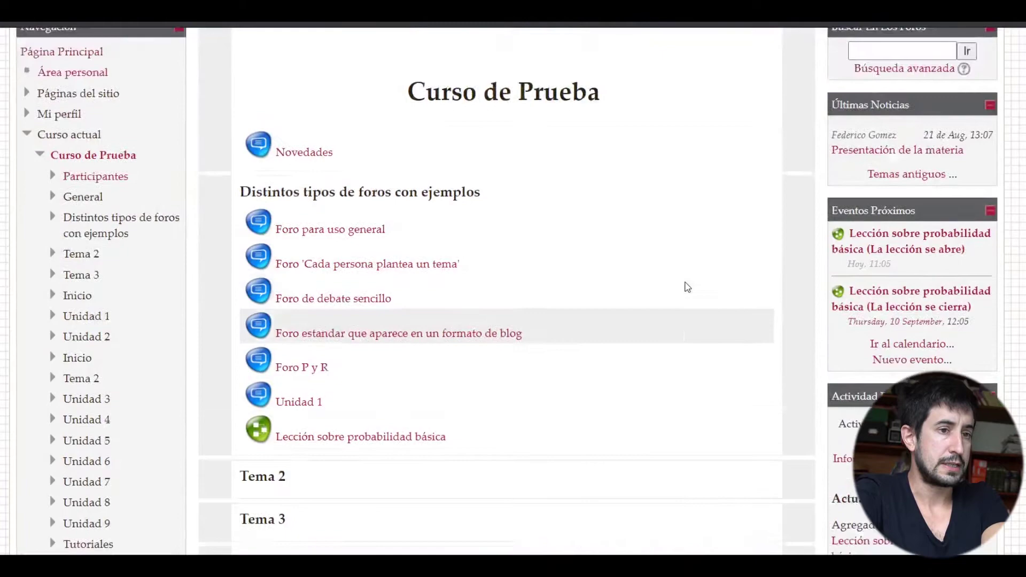
# - Open the lesson "Lección sobre probabilidad básica" from the Curso de Prueba course page
pyautogui.scroll(5, 686, 287)
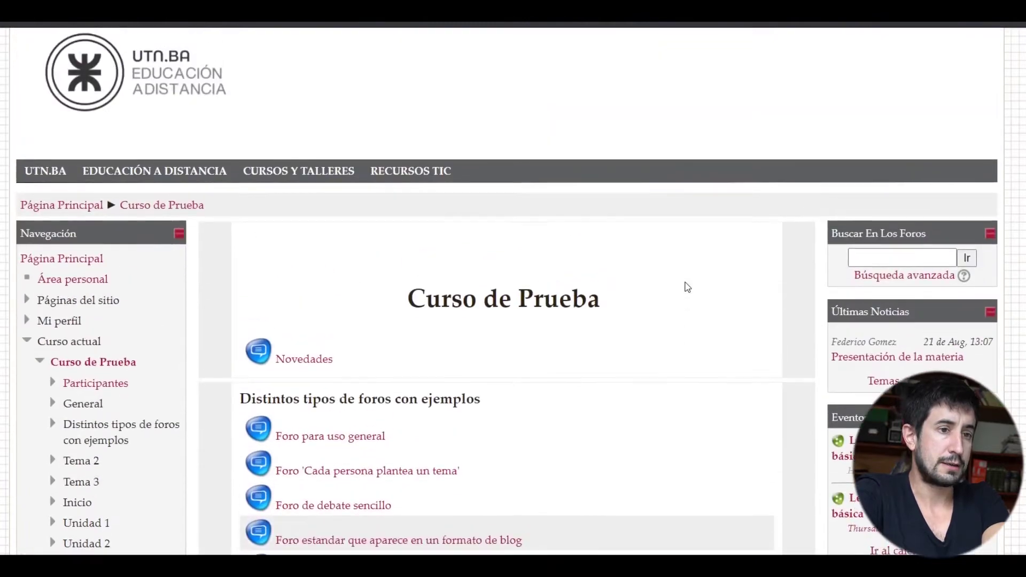
pyautogui.scroll(-5, 686, 287)
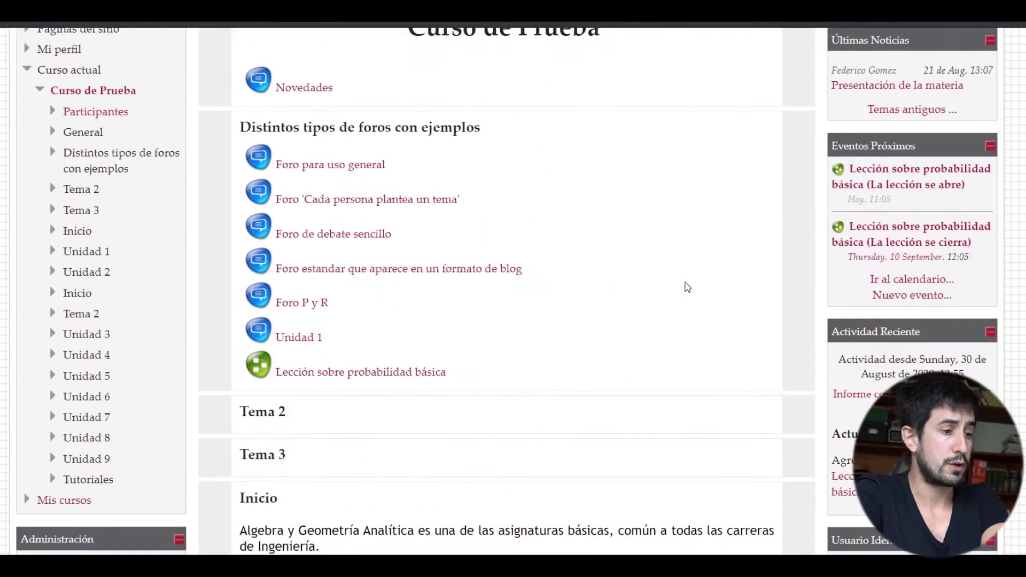
pyautogui.scroll(-1, 531, 447)
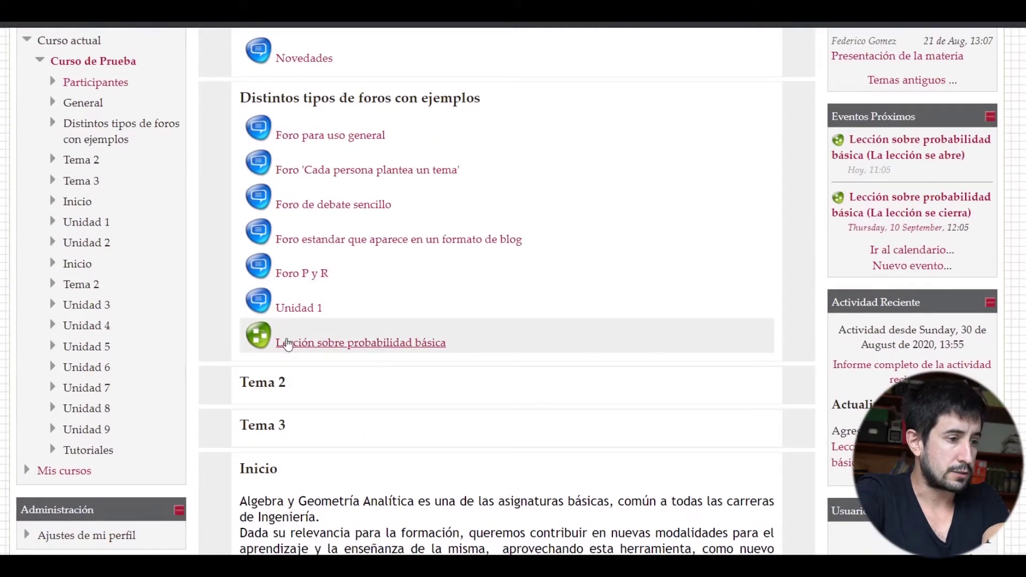
pyautogui.click(400, 347)
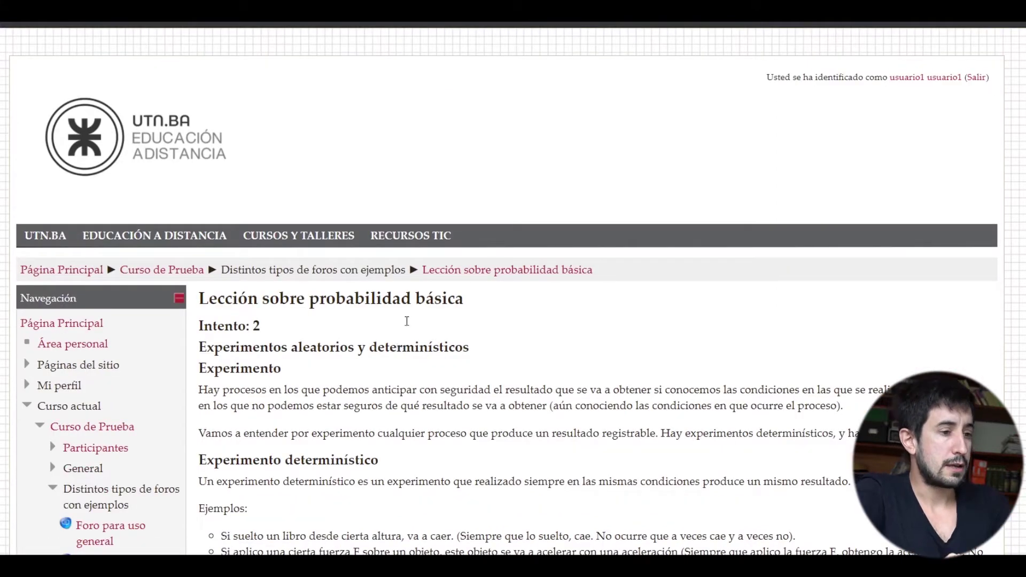
# - Read the lesson's first page on experimentos aleatorios y determinísticos, including its examples and the two continuation options
pyautogui.scroll(-3, 503, 375)
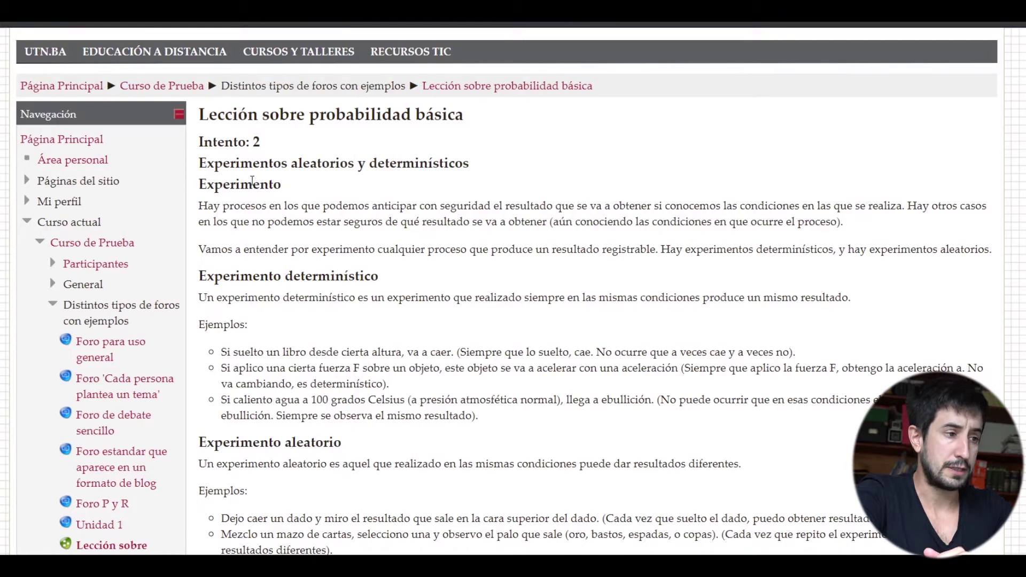
pyautogui.scroll(-1, 394, 262)
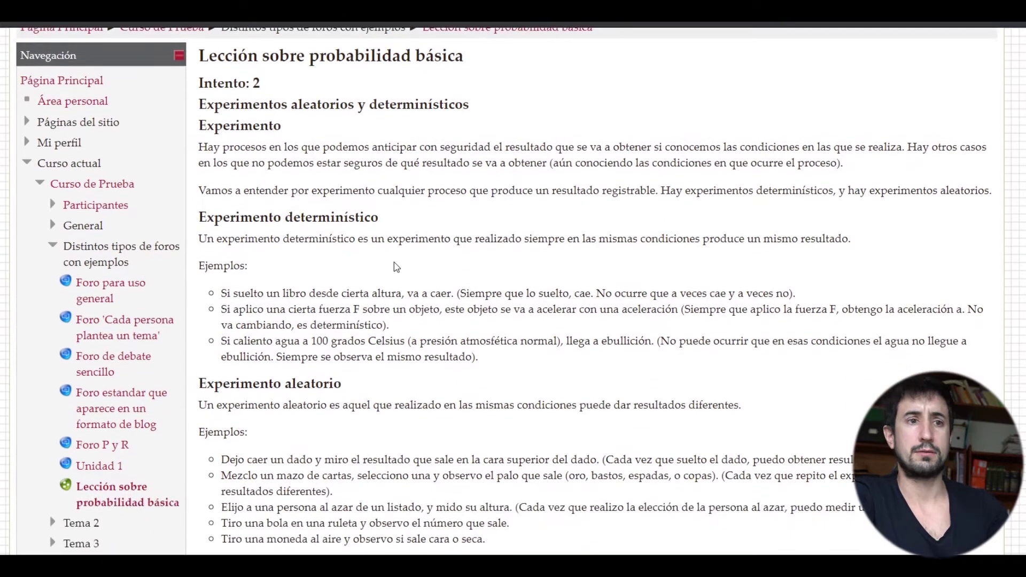
pyautogui.scroll(-2, 394, 262)
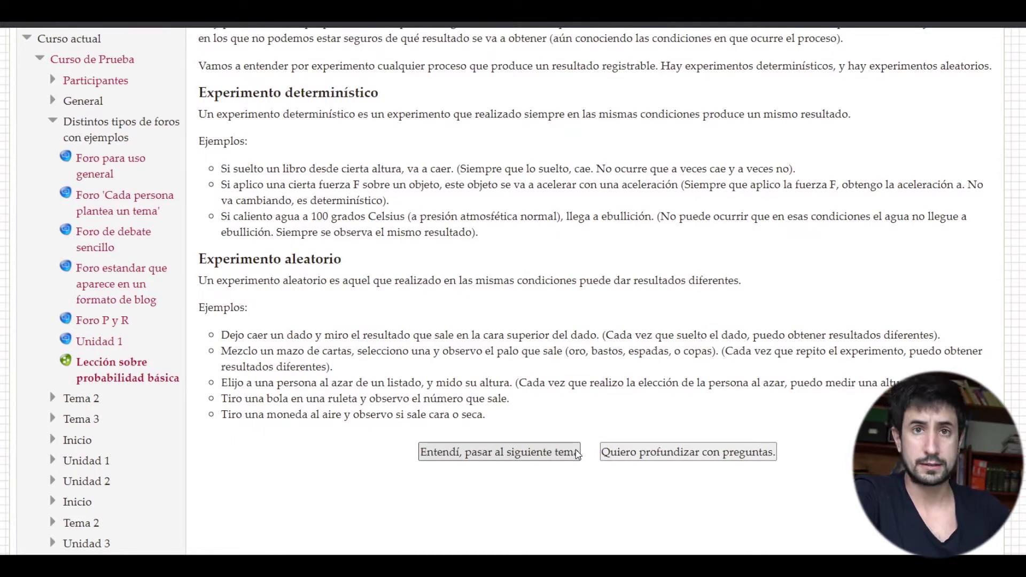
pyautogui.scroll(-1, 576, 453)
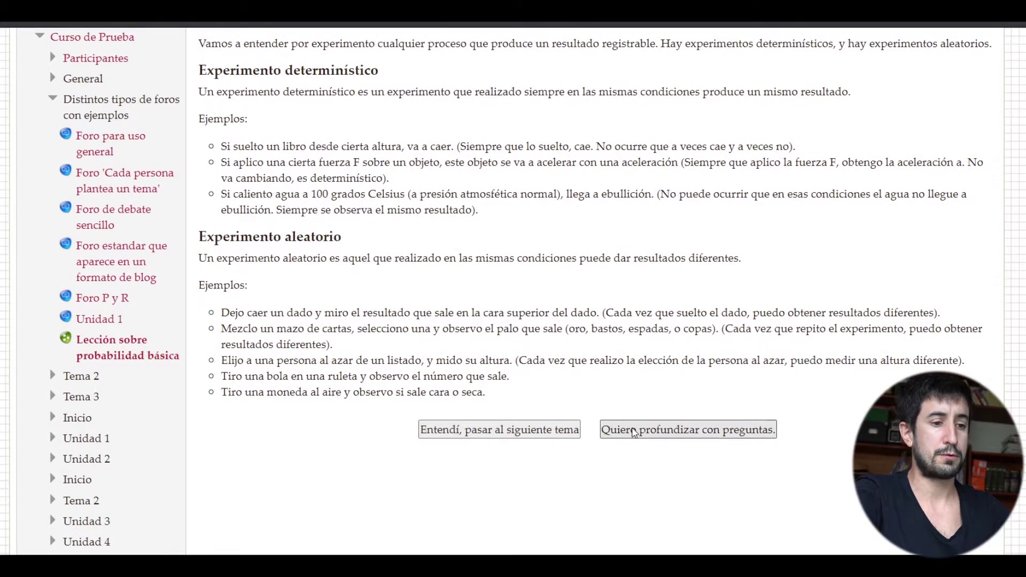
pyautogui.scroll(4, 599, 351)
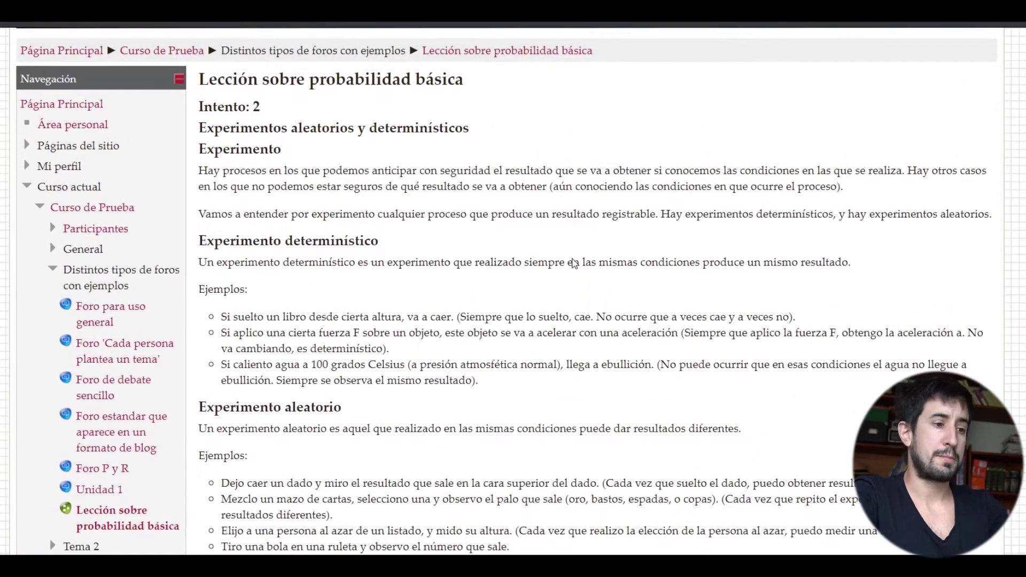
pyautogui.scroll(-3, 574, 263)
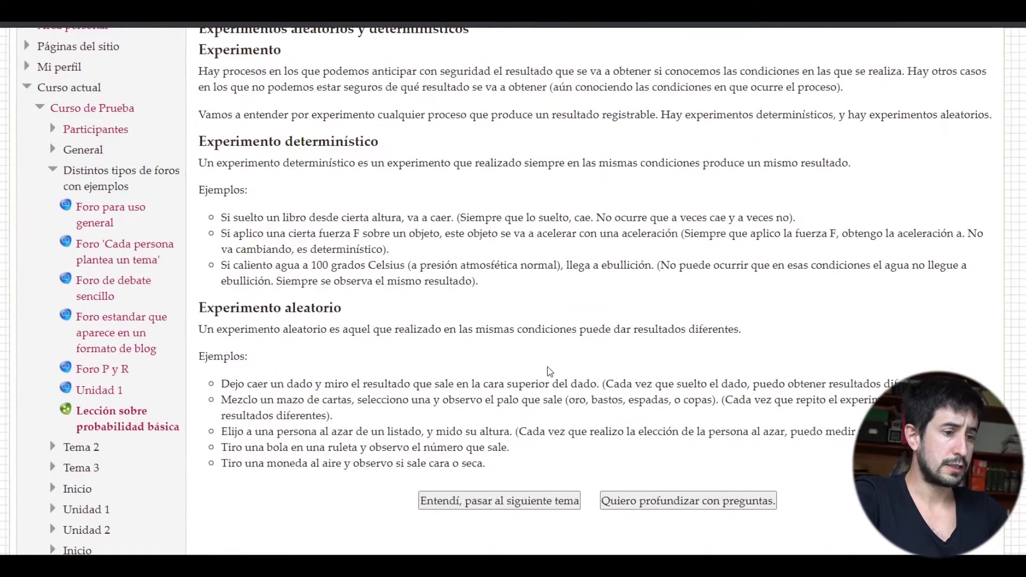
pyautogui.scroll(-1, 549, 374)
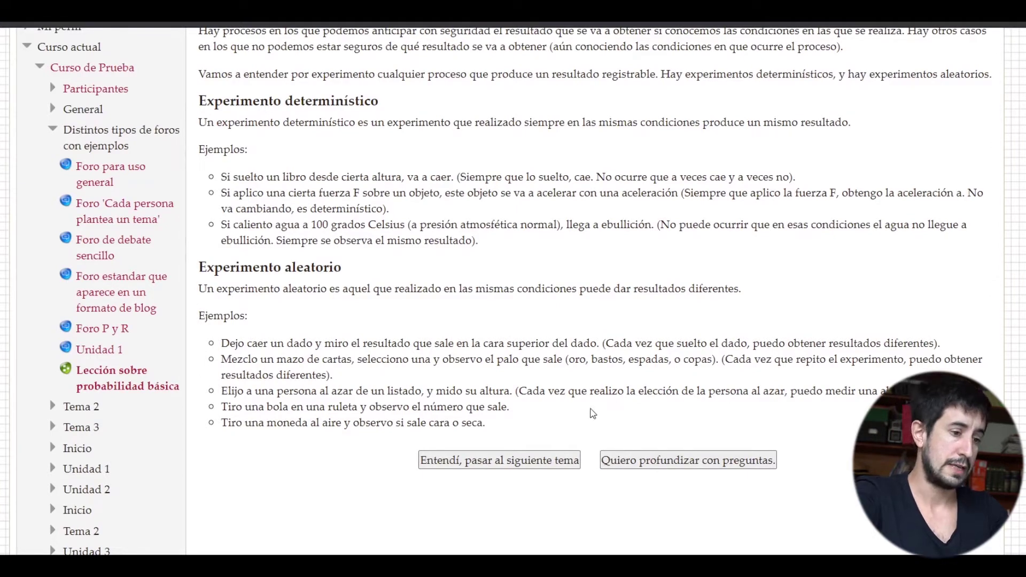
# - Preview the next topic, Espacio muestral, and return to the lesson's first page
pyautogui.click(463, 461)
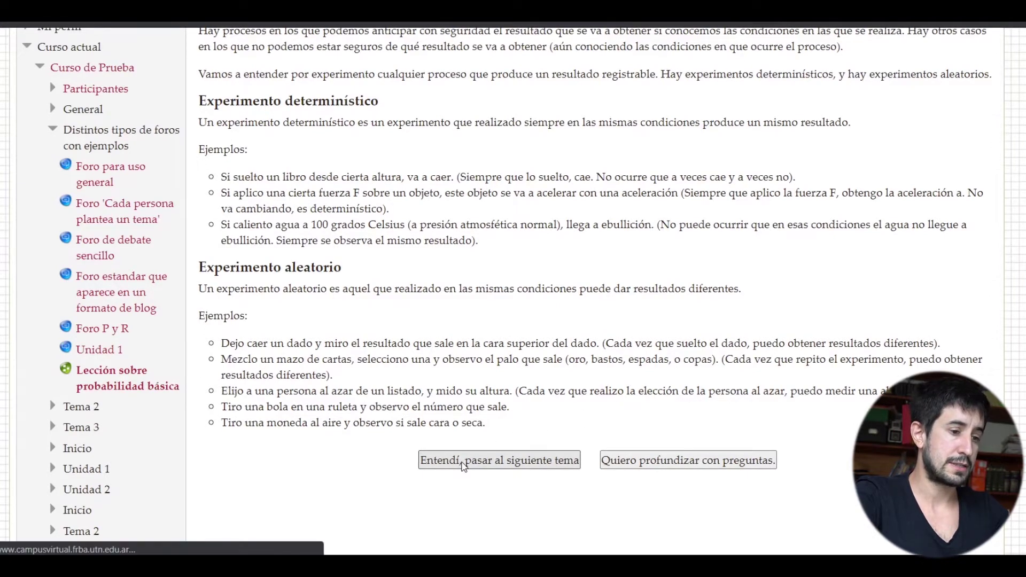
pyautogui.scroll(-3, 591, 348)
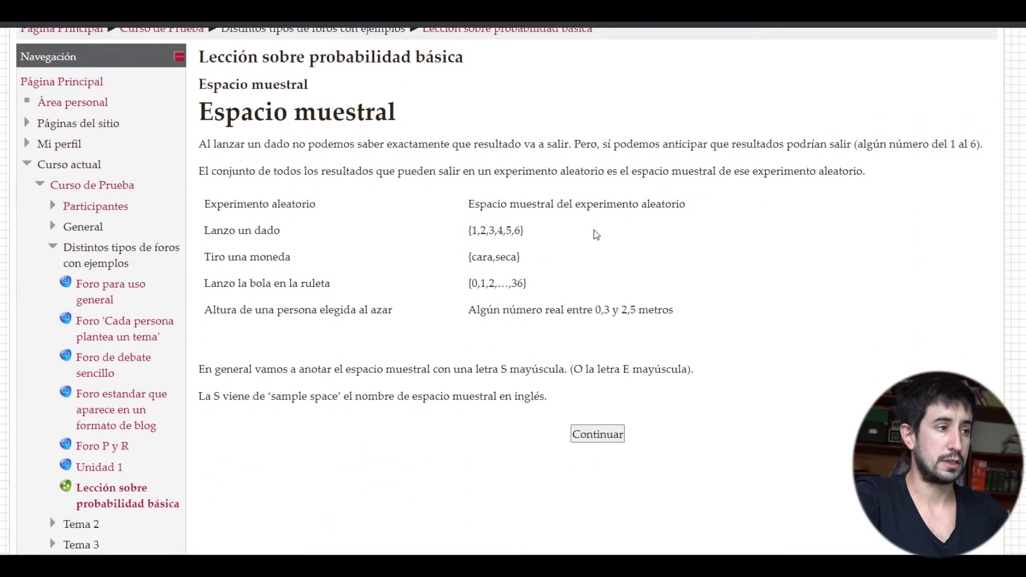
pyautogui.hotkey('alt', 'Left')
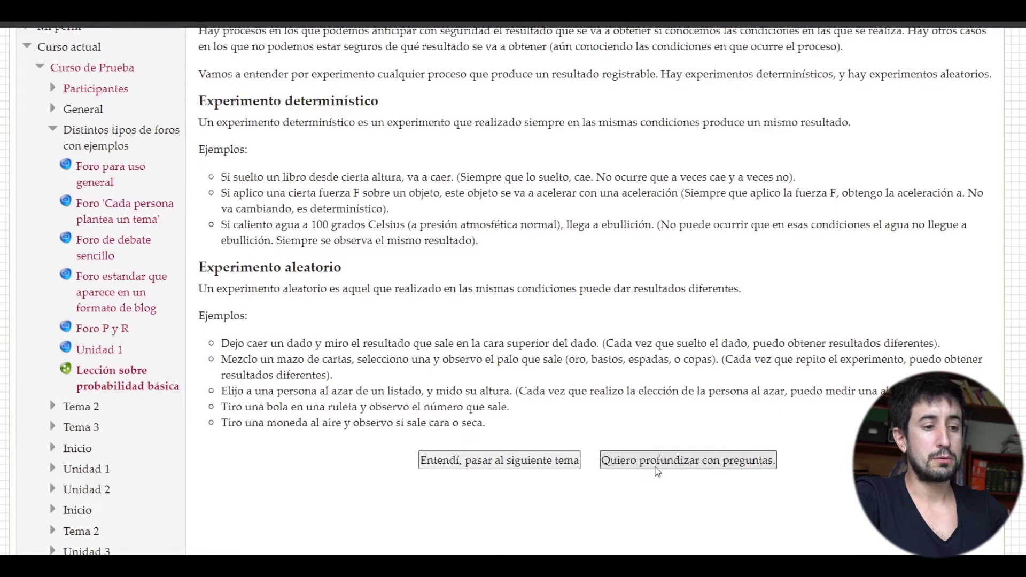
# - Choose to go deeper with questions and bring up the essay question about random and deterministic experiments
pyautogui.click(662, 461)
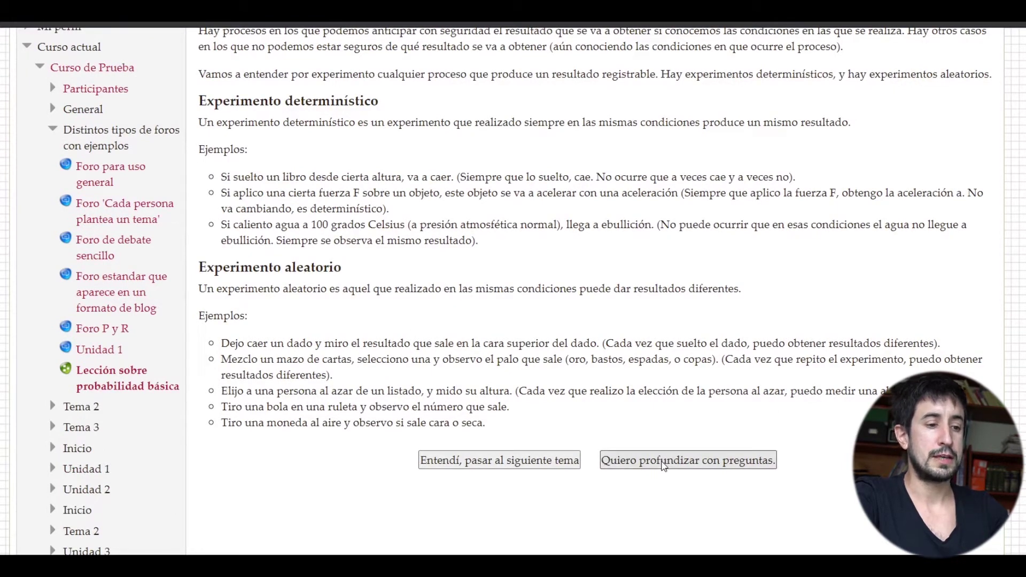
pyautogui.scroll(-2, 664, 467)
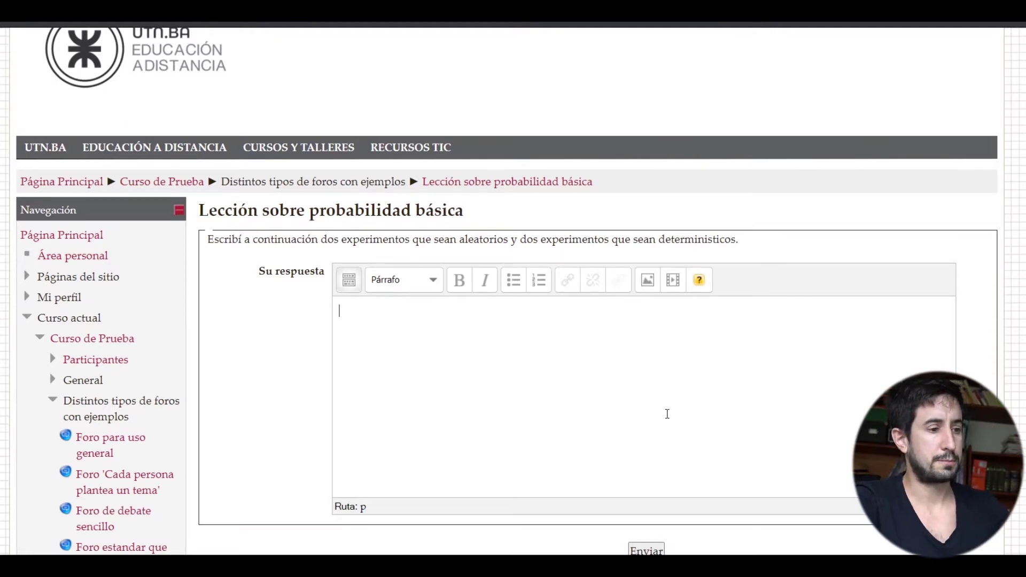
pyautogui.scroll(-2, 668, 416)
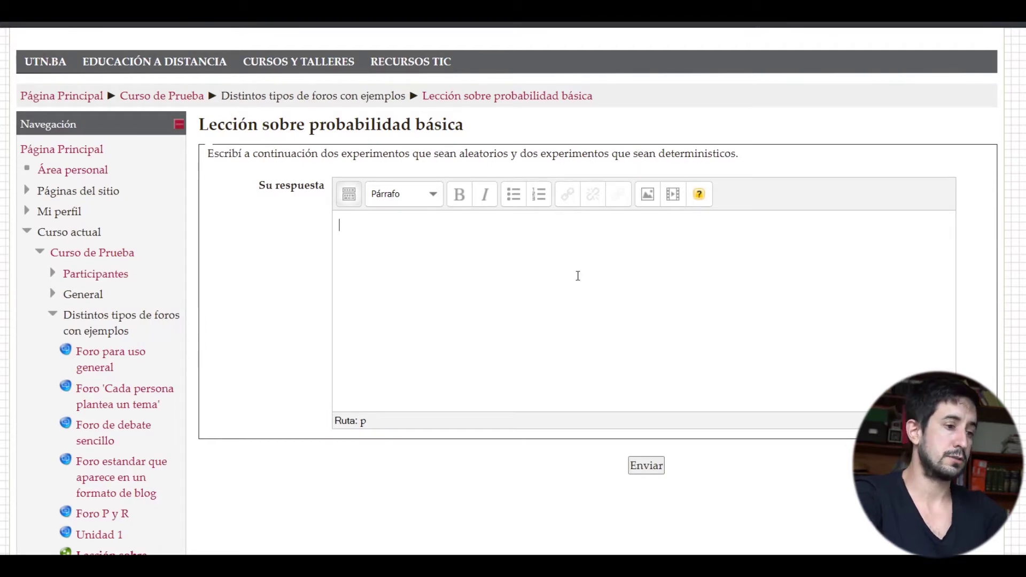
# - Answer the essay question with the sample text "Respuesta." and "fasfa" on a second line, and submit it
pyautogui.write('Re')
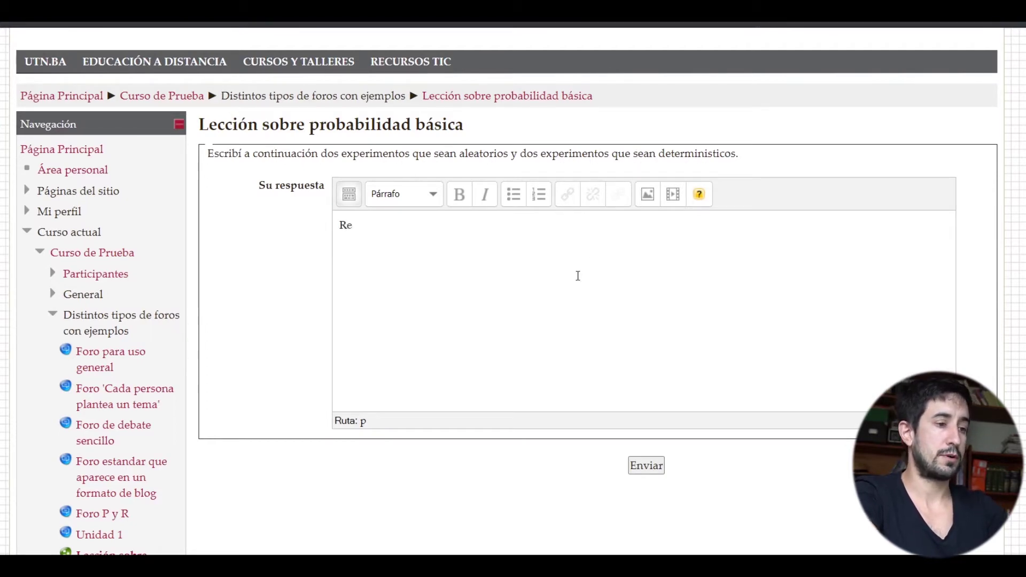
pyautogui.write('spuesta.')
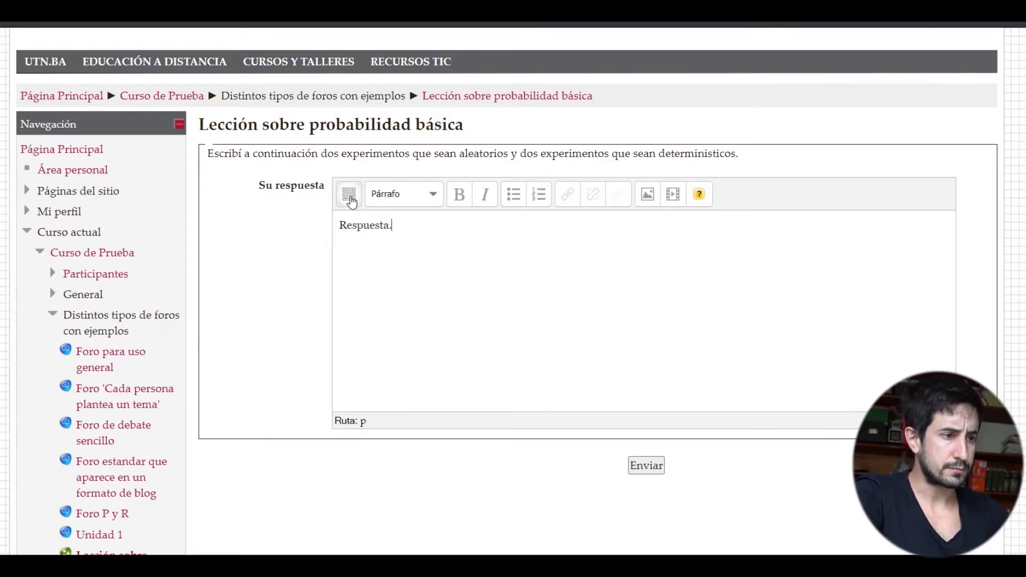
pyautogui.click(349, 195)
pyautogui.click(350, 197)
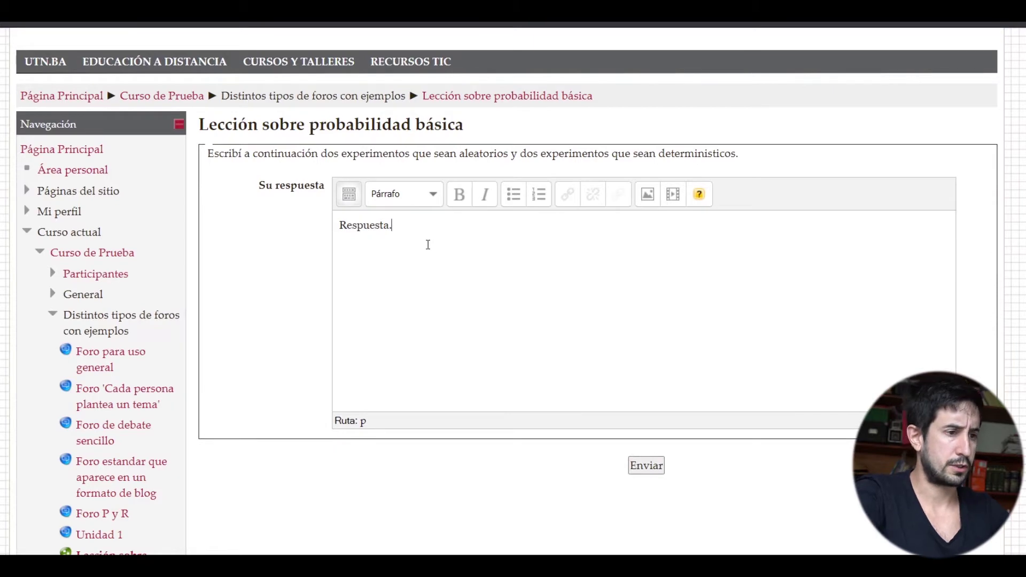
pyautogui.write('fasfa')
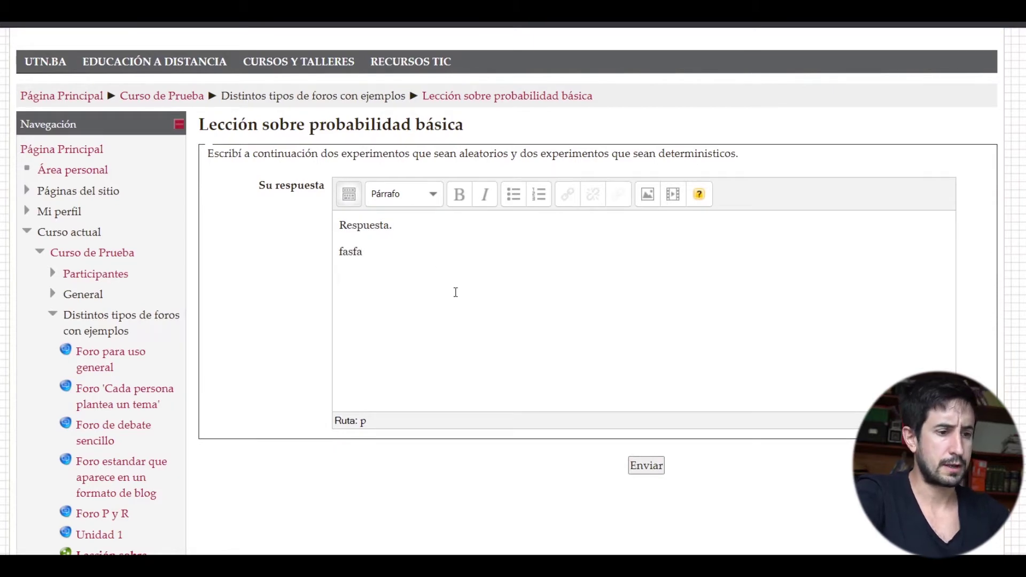
pyautogui.click(648, 466)
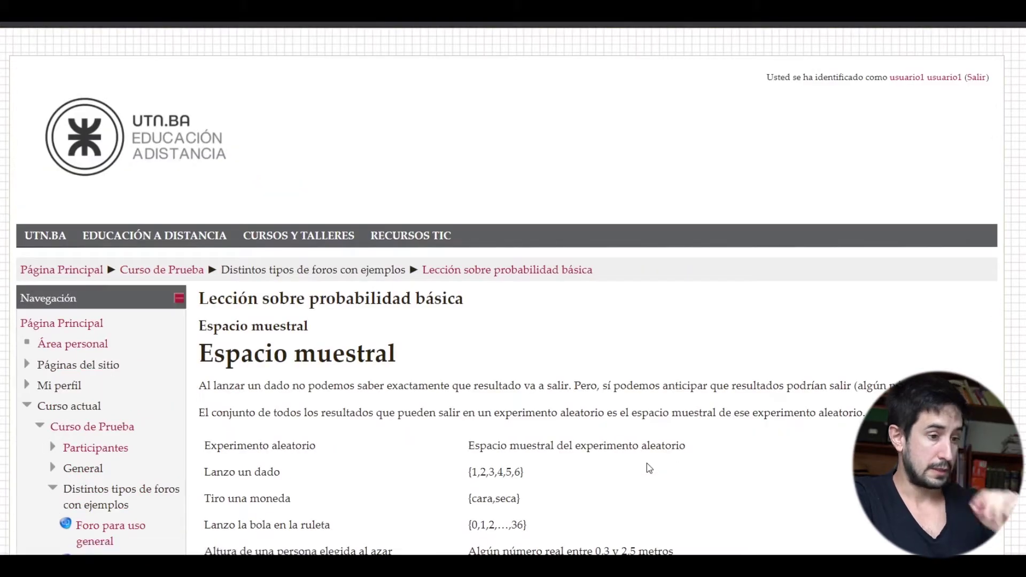
# - Review the Espacio muestral page and continue to the Sucesos page of the lesson
pyautogui.scroll(-5, 648, 469)
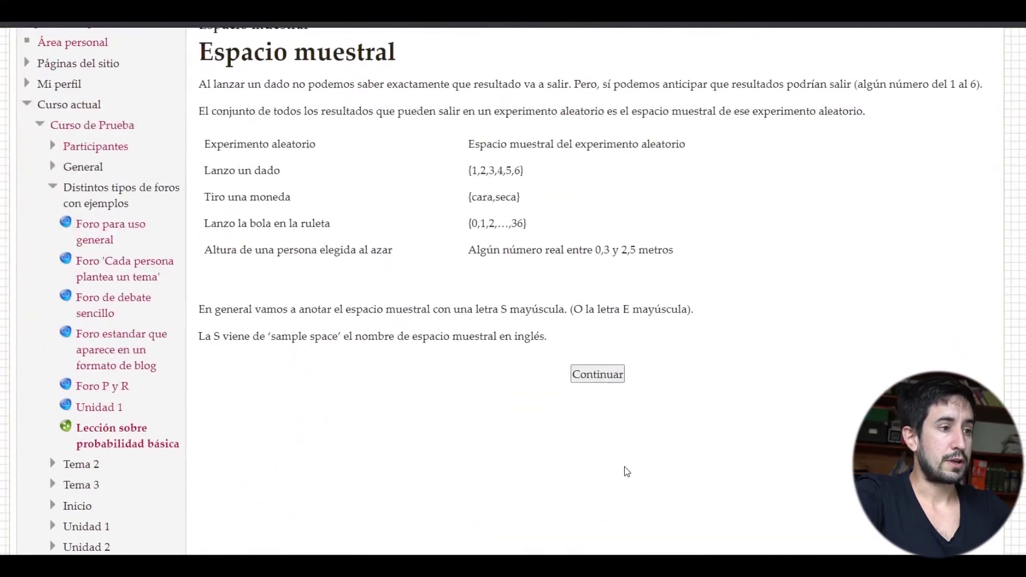
pyautogui.scroll(1, 456, 428)
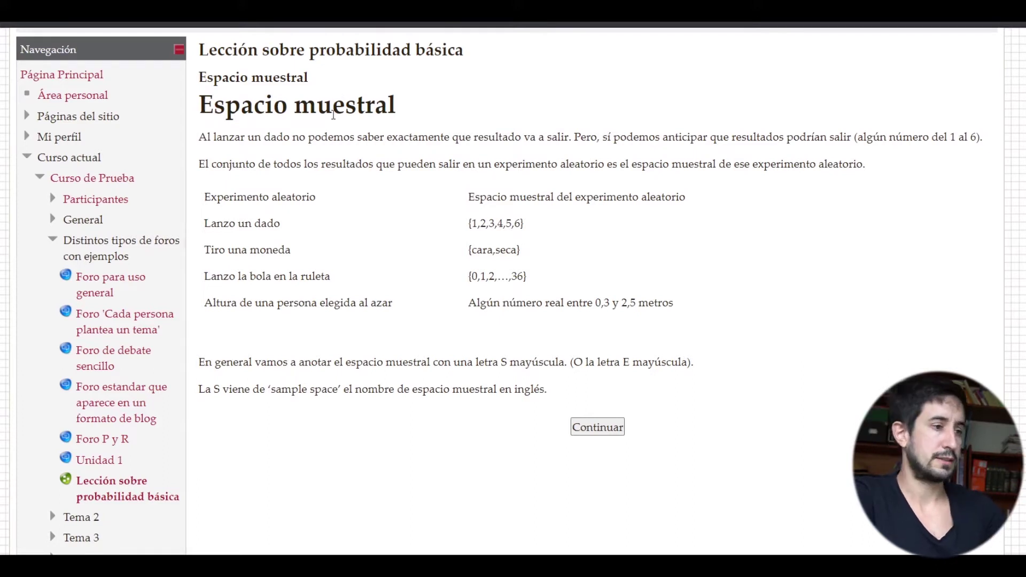
pyautogui.scroll(1, 337, 89)
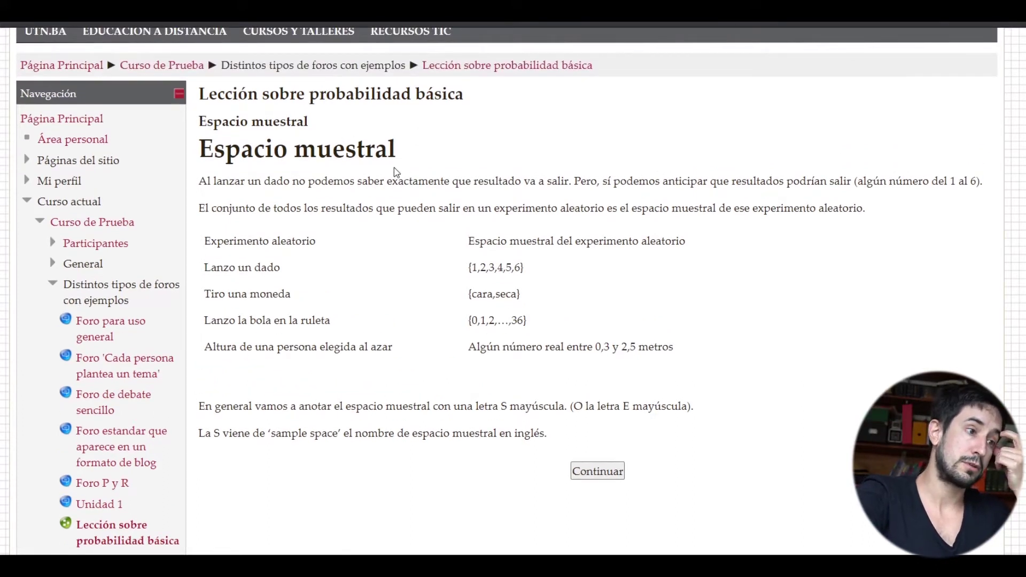
pyautogui.scroll(-1, 426, 293)
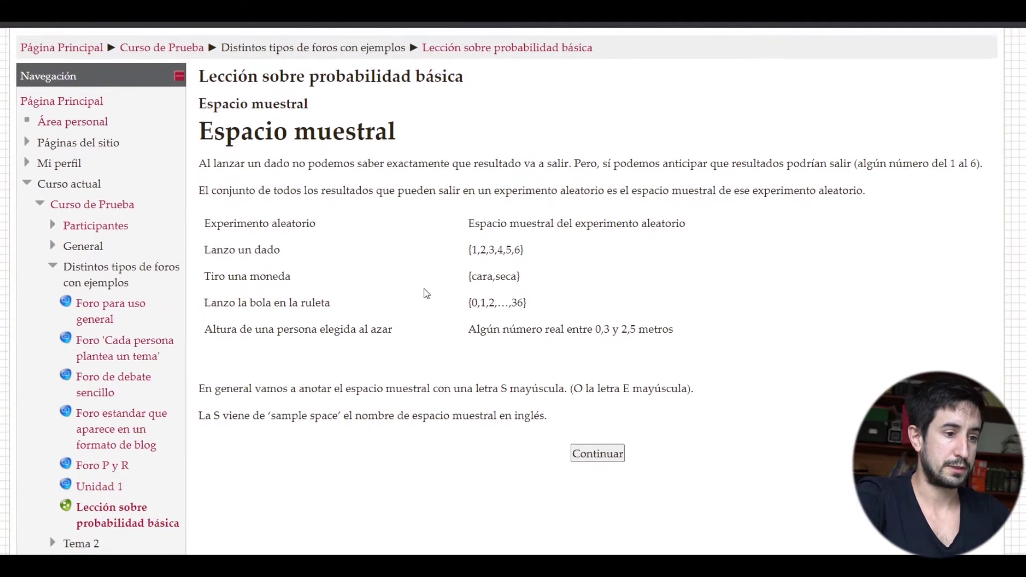
pyautogui.click(598, 449)
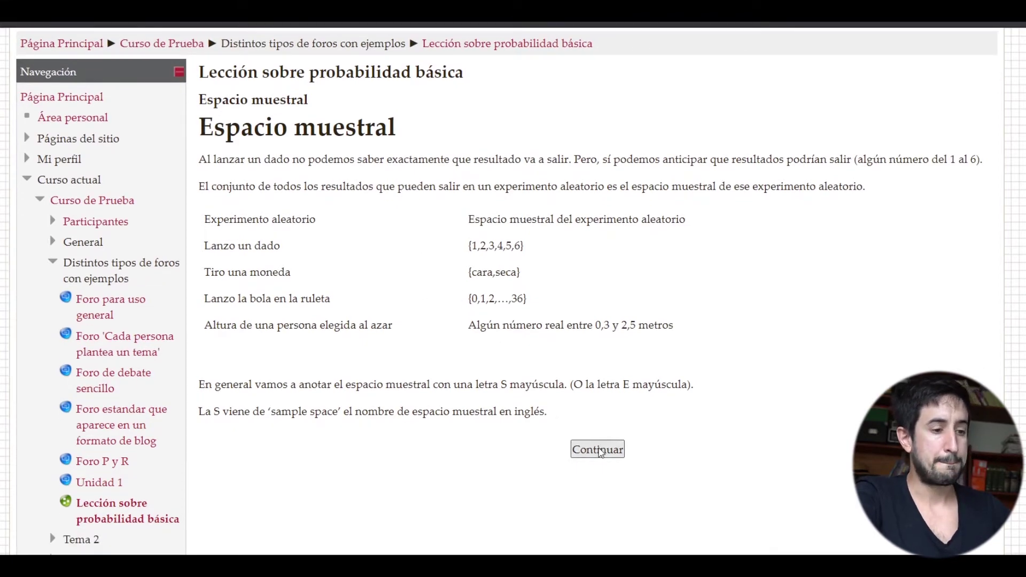
# - Go through the Sucesos page to its end and continue to finish the lesson
pyautogui.scroll(-13, 435, 376)
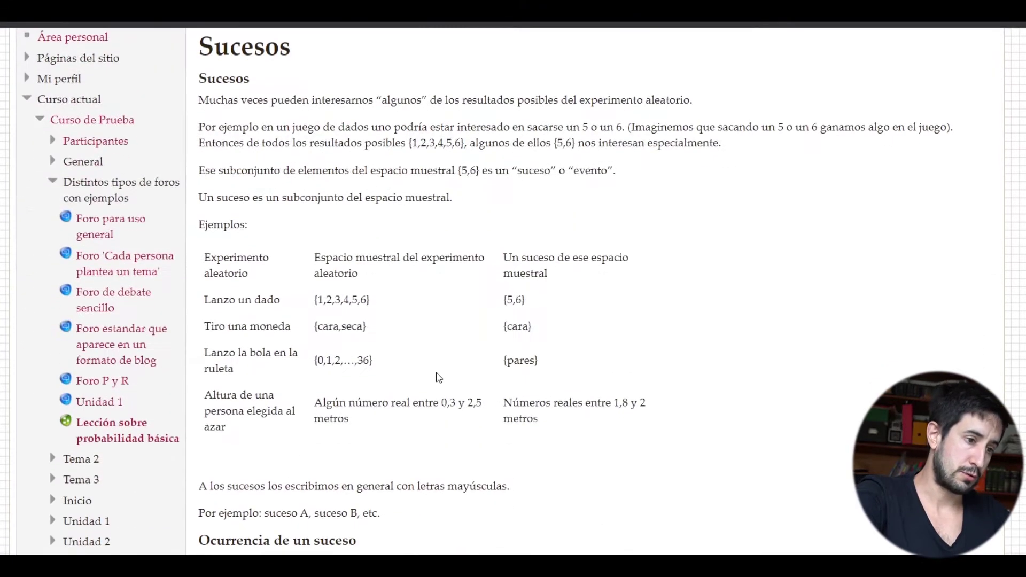
pyautogui.scroll(-10, 438, 373)
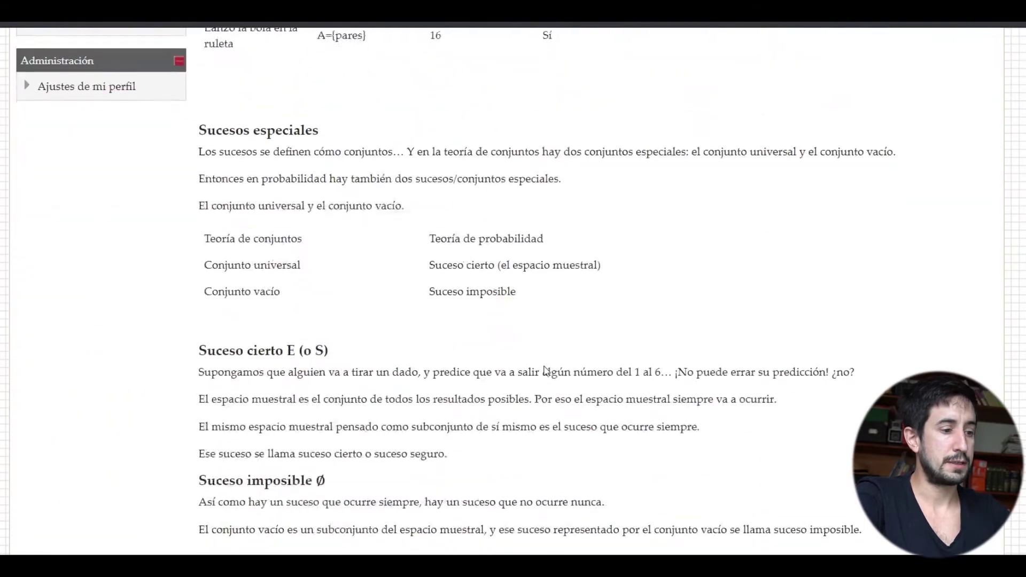
pyautogui.click(595, 359)
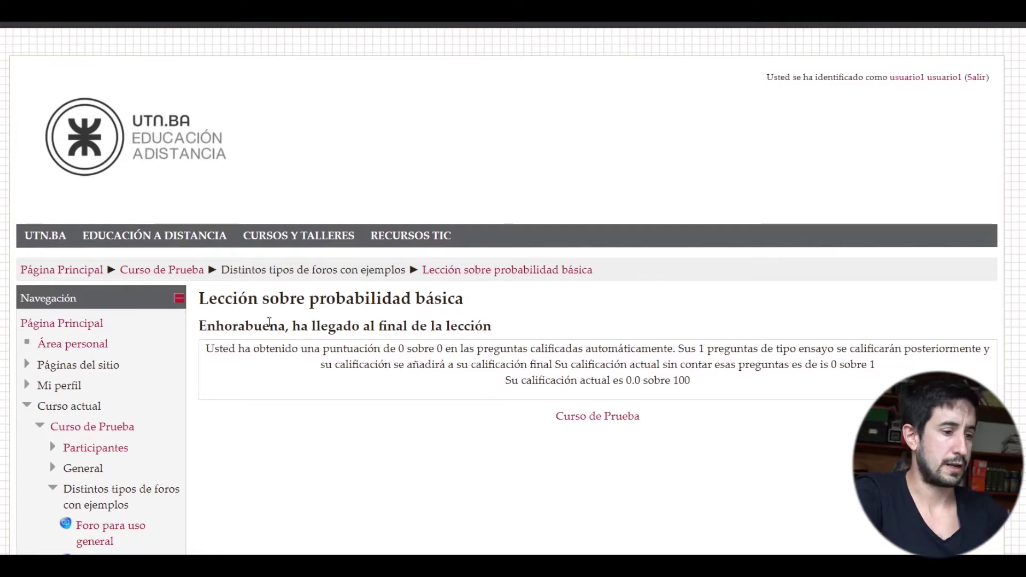
# - Return to the Curso de Prueba course page and turn on course editing
pyautogui.click(193, 276)
pyautogui.scroll(-7, 394, 428)
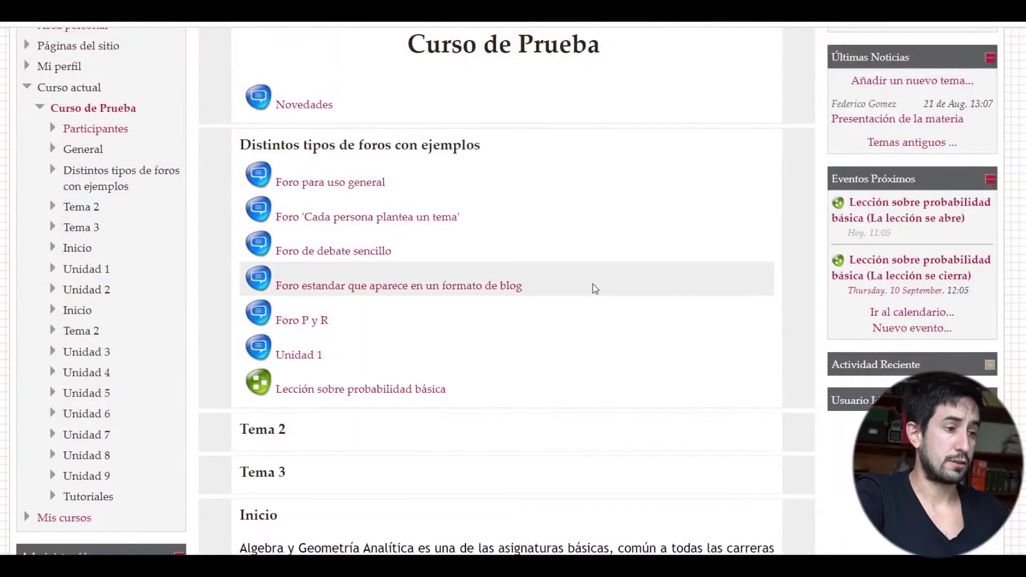
pyautogui.scroll(3, 592, 284)
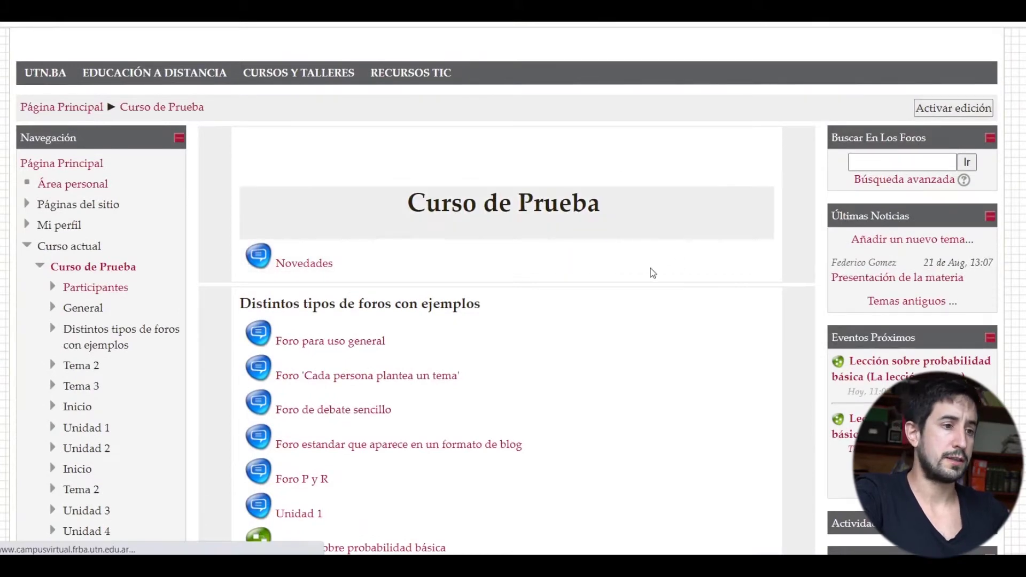
# - Add a new Lección activity to the Tema 2 section of the course
pyautogui.scroll(-5, 650, 271)
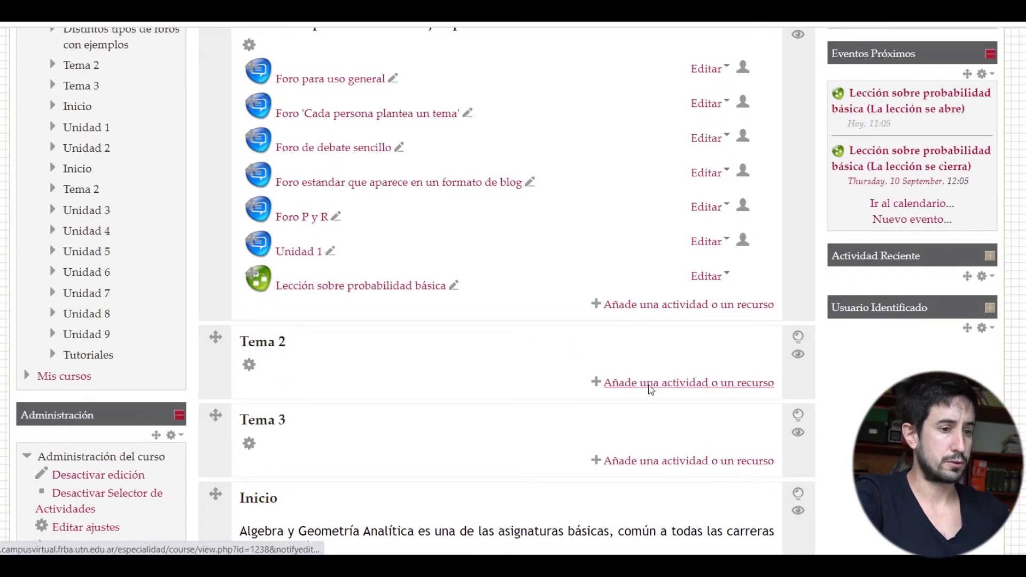
pyautogui.click(649, 389)
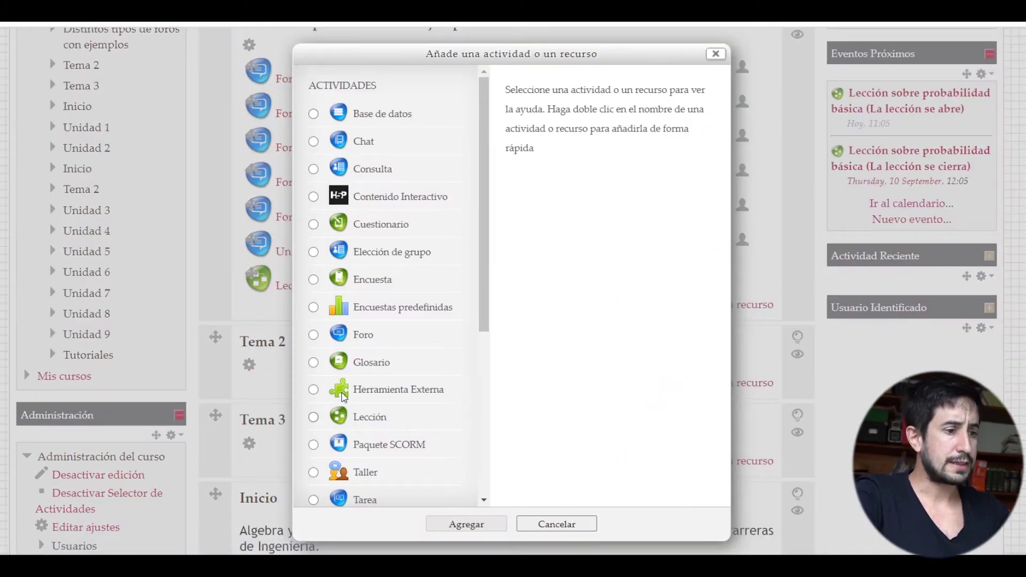
pyautogui.click(314, 417)
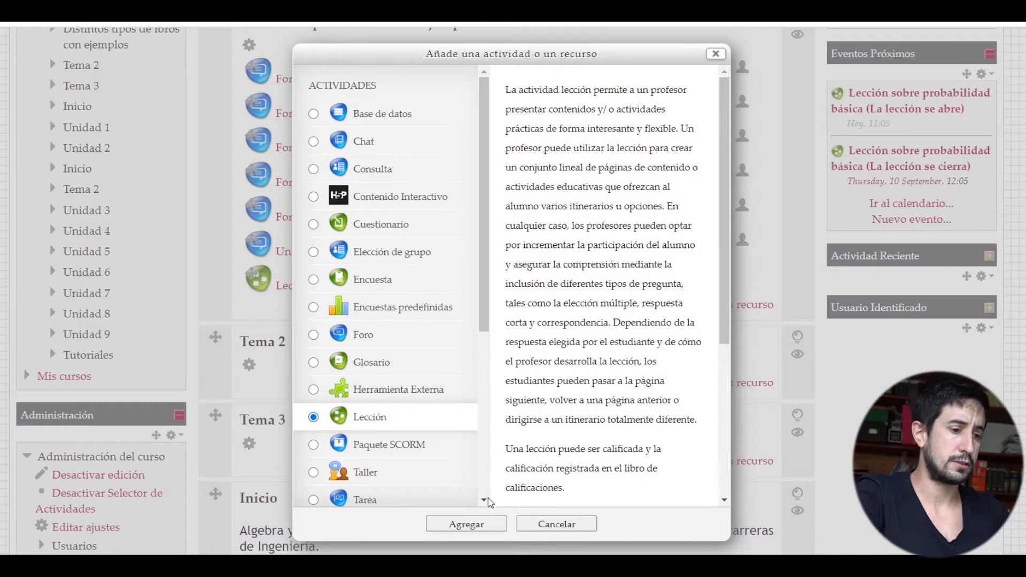
pyautogui.click(465, 524)
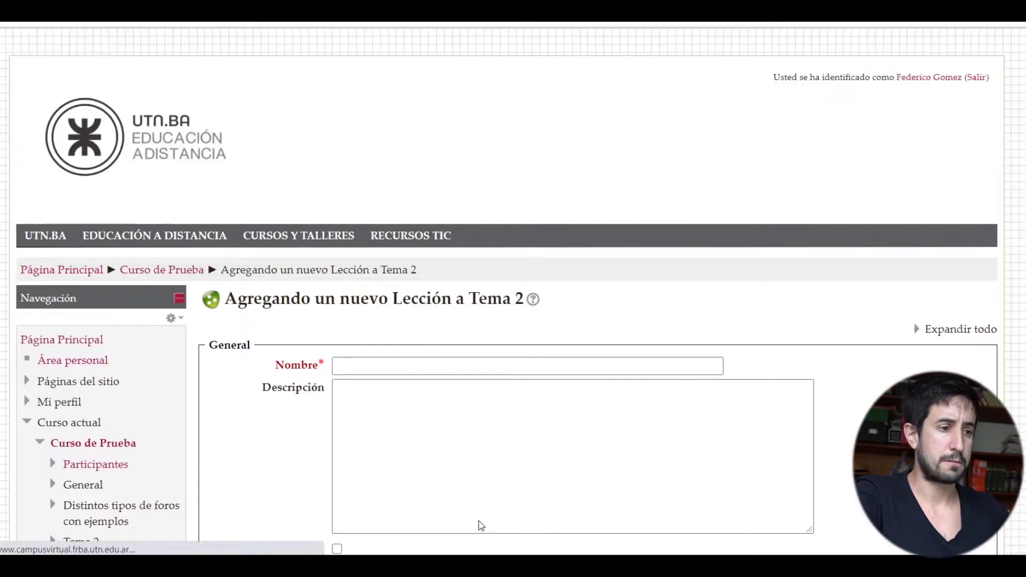
# - Name the lesson "Lección sobre experimentos deterministicos y aleatorios" and enter "Descripción." as its description
pyautogui.scroll(-3, 309, 489)
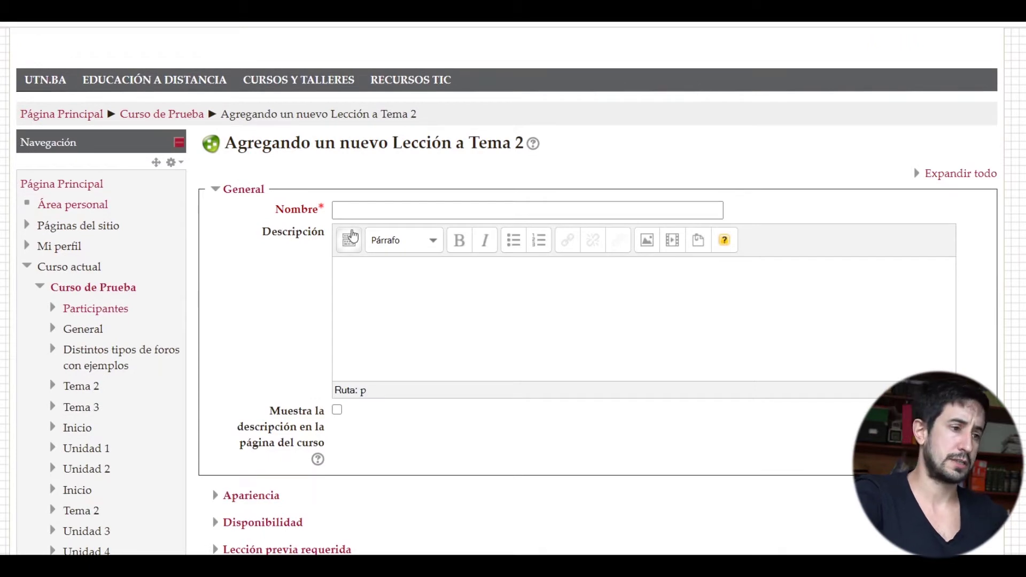
pyautogui.click(369, 206)
pyautogui.click(369, 206)
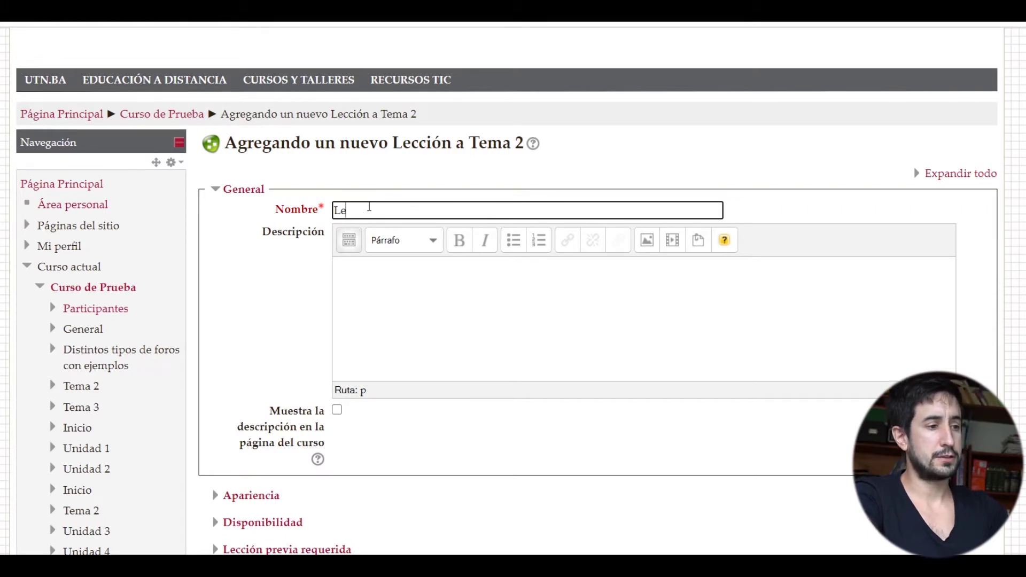
pyautogui.write('n sobre expe')
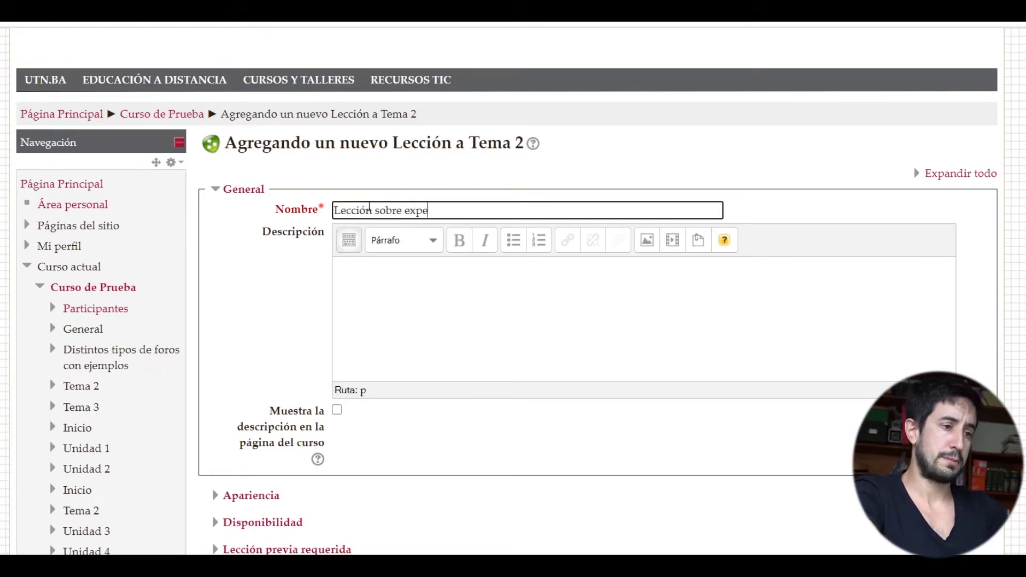
pyautogui.write('rimentos deterministicos y aleatorios')
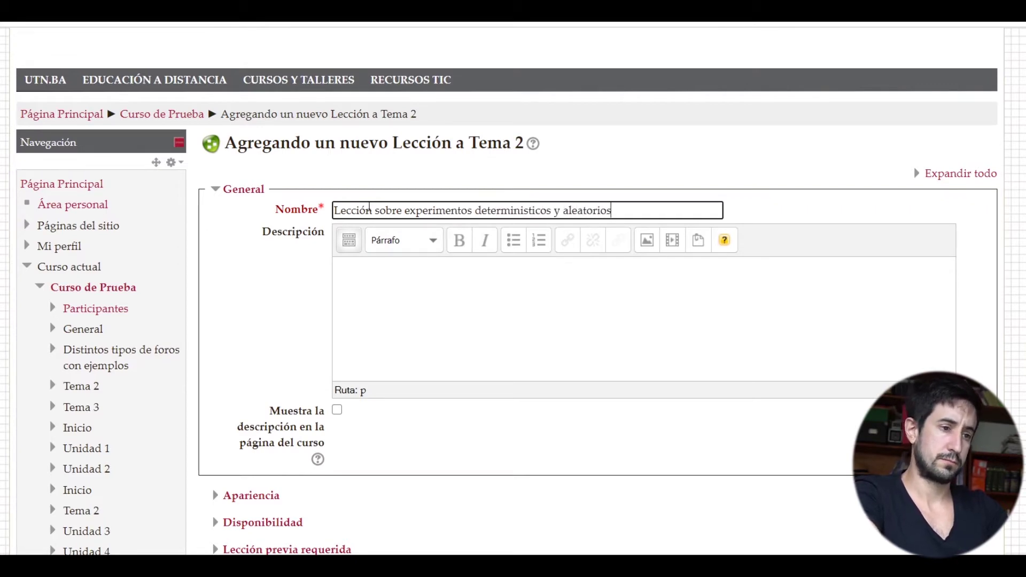
pyautogui.press('Tab')
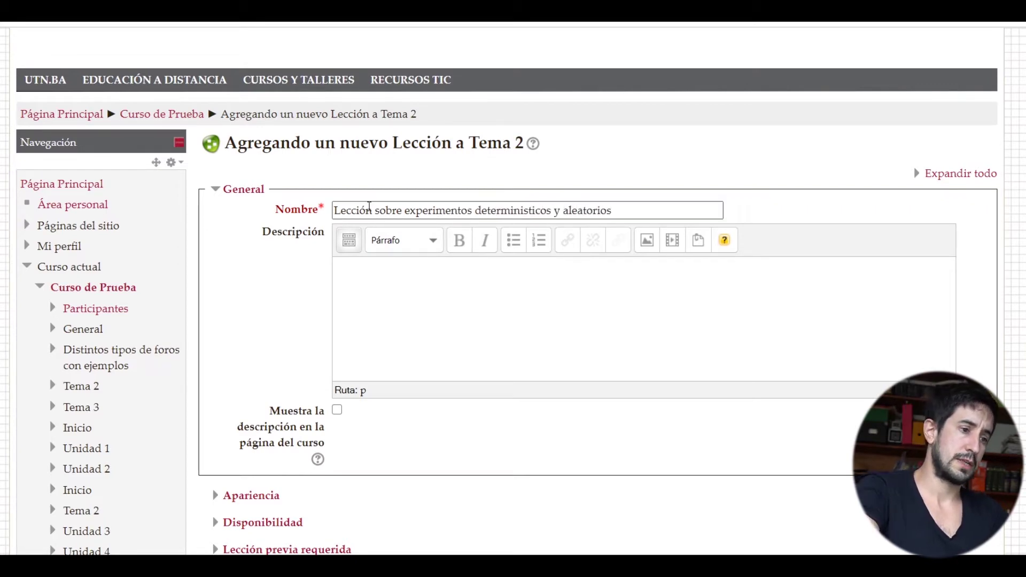
pyautogui.click(449, 297)
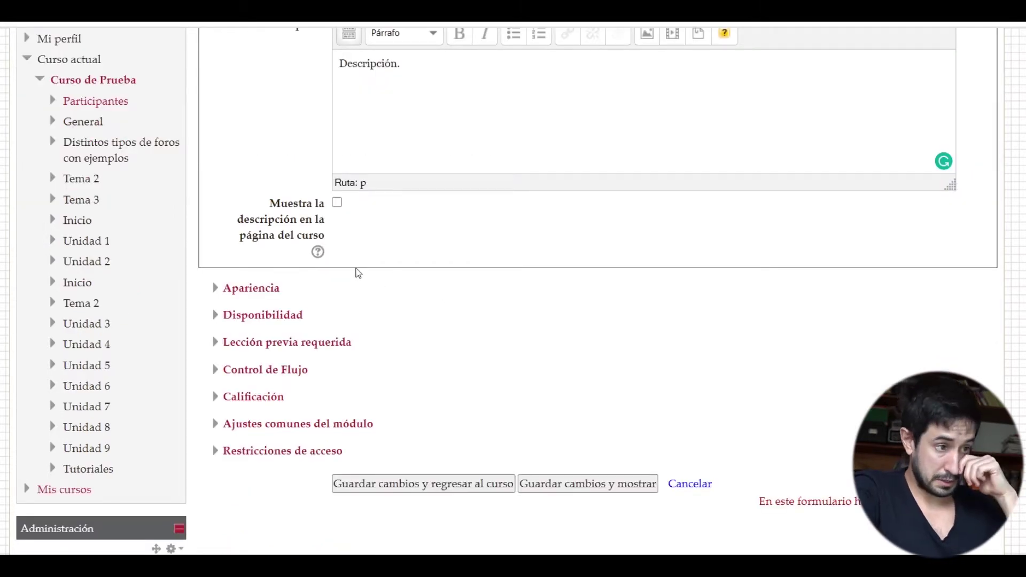
# - Review the Apariencia settings, and enable the lesson's start and end dates with the end date on 16 September 2020
pyautogui.click(249, 289)
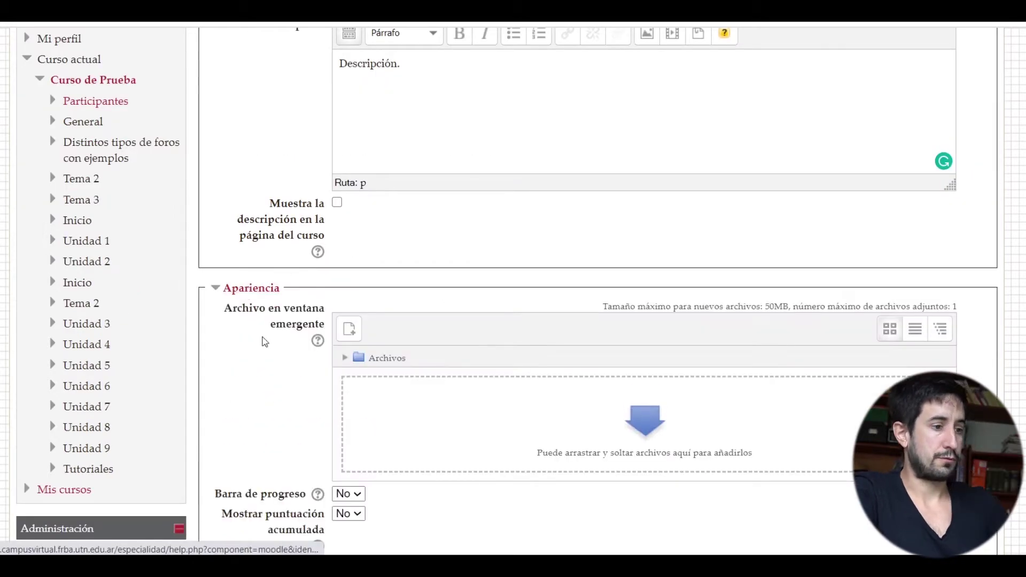
pyautogui.scroll(-2, 246, 382)
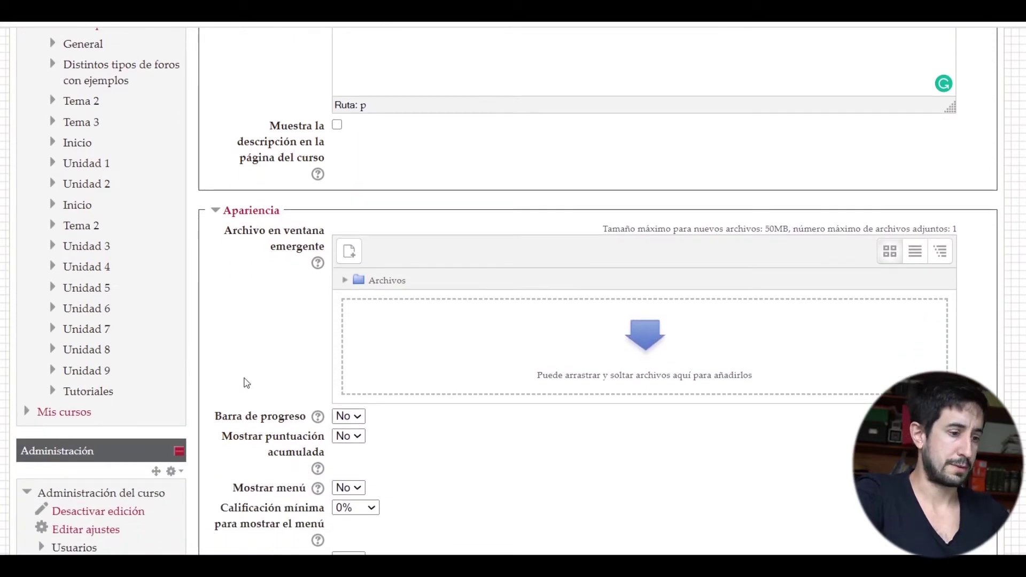
pyautogui.scroll(-4, 246, 383)
pyautogui.scroll(-4, 247, 382)
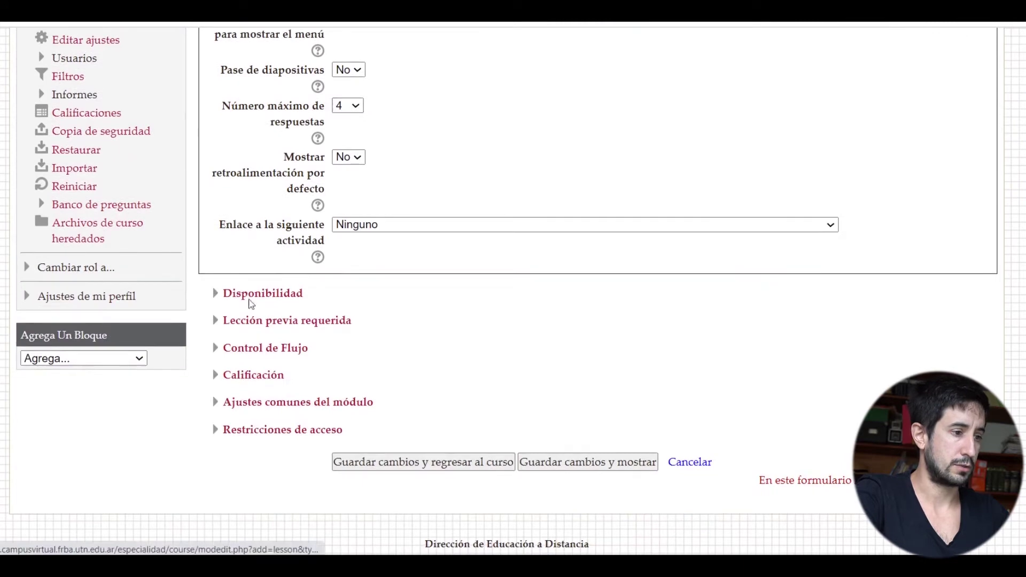
pyautogui.click(250, 294)
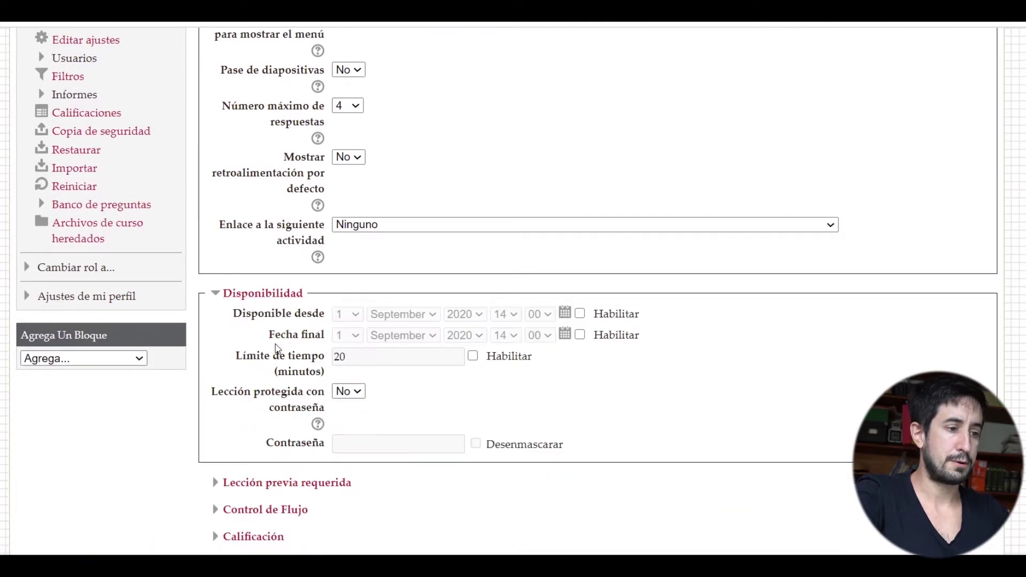
pyautogui.click(581, 314)
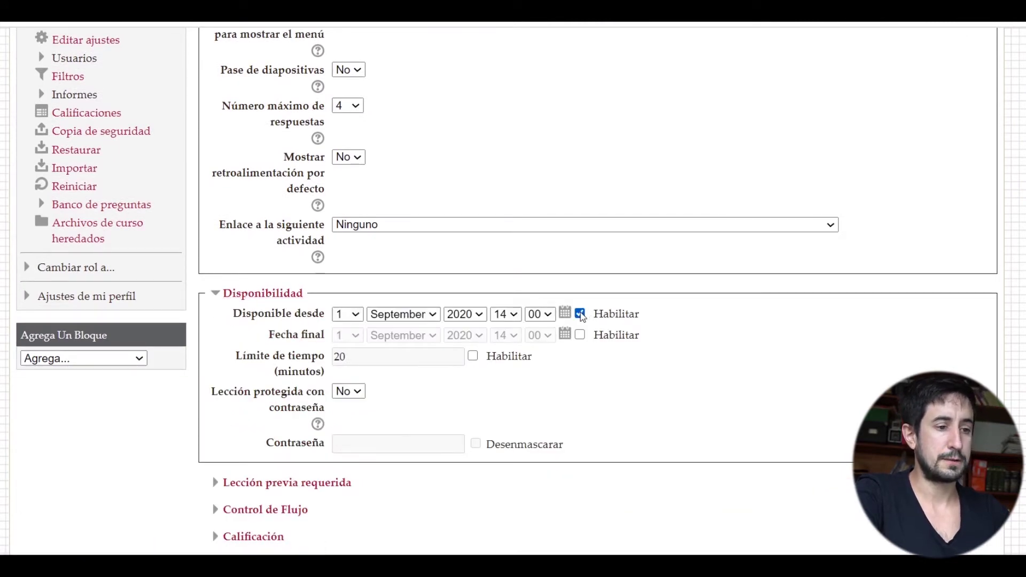
pyautogui.click(581, 336)
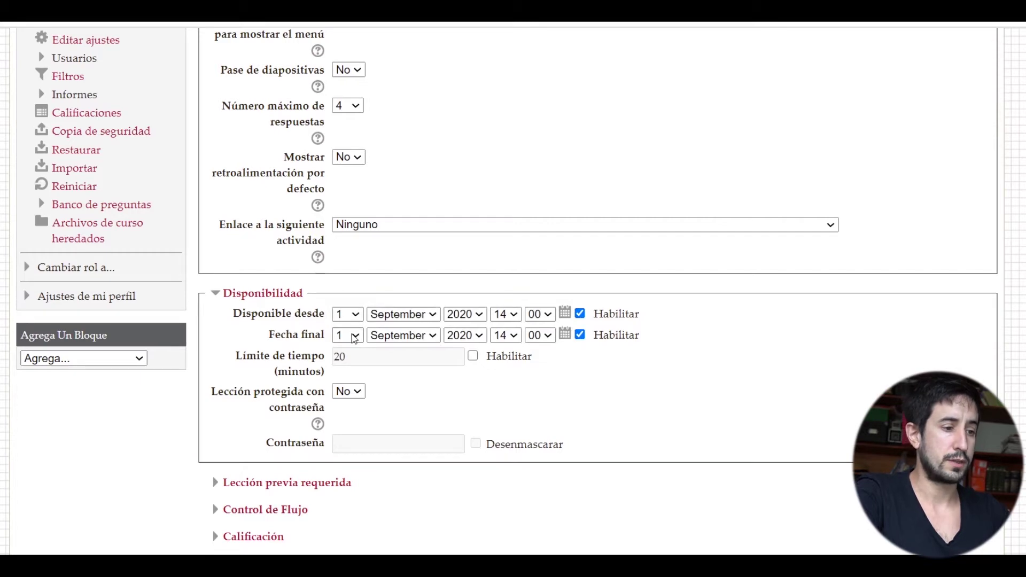
pyautogui.click(354, 336)
pyautogui.click(345, 294)
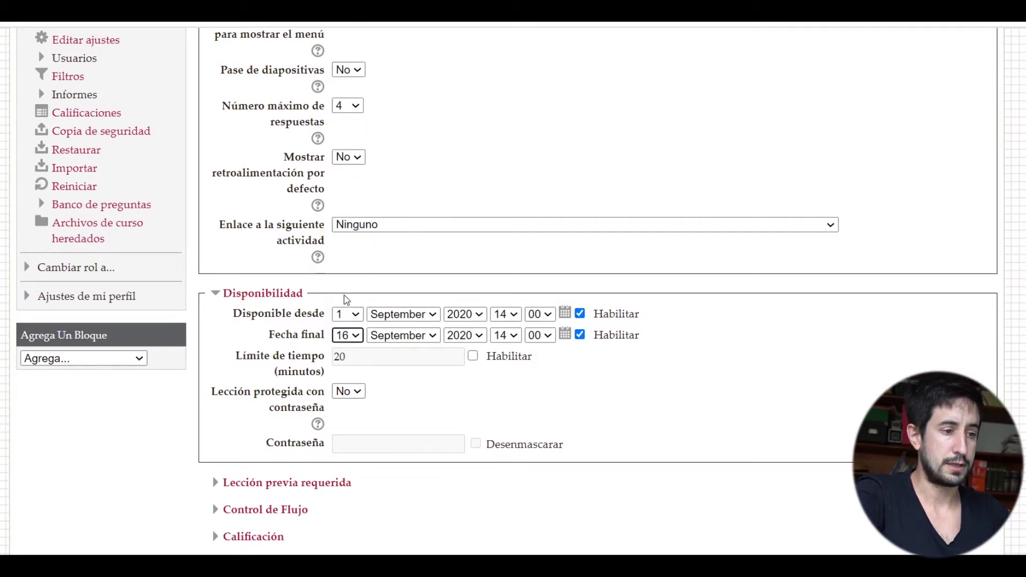
# - Check the Lección previa requerida settings and set the maximum number of attempts to 10 under Control de Flujo
pyautogui.scroll(-2, 677, 424)
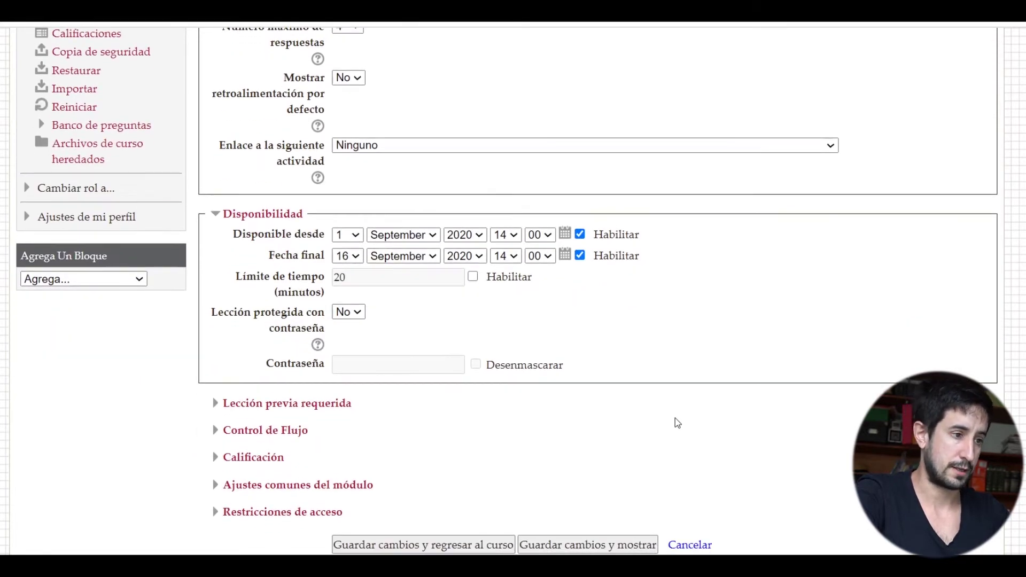
pyautogui.scroll(-2, 677, 423)
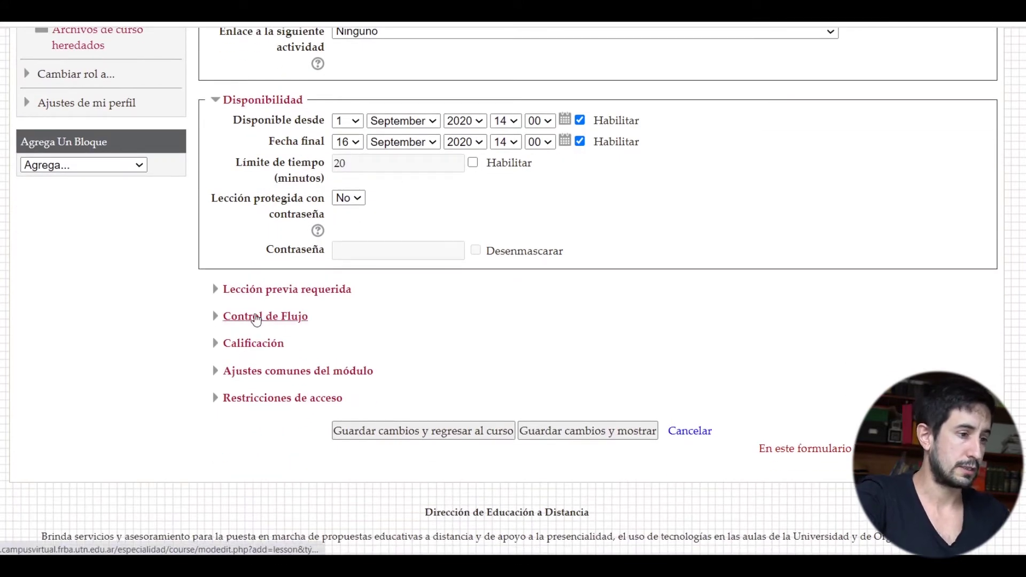
pyautogui.click(256, 291)
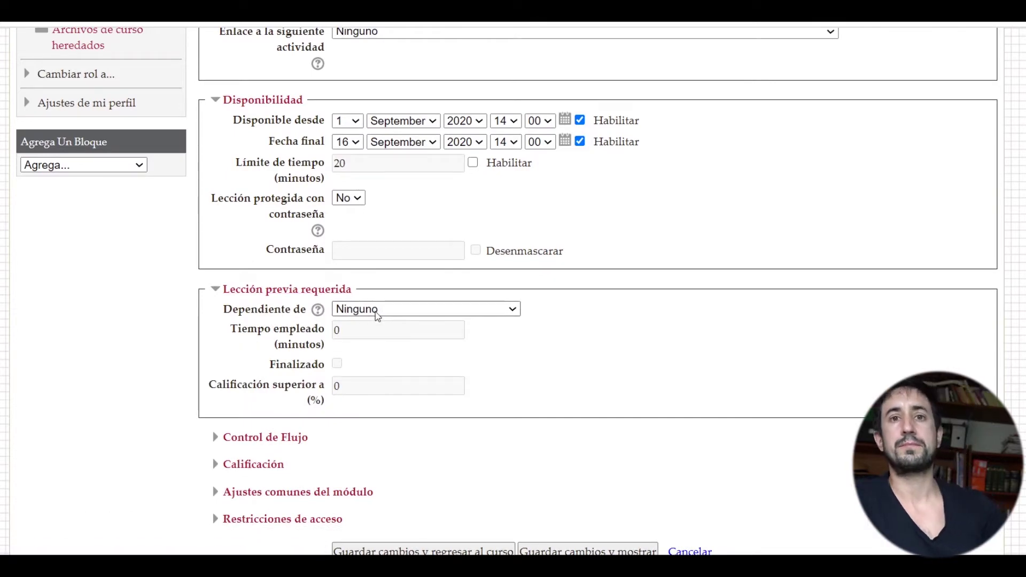
pyautogui.scroll(-2, 271, 355)
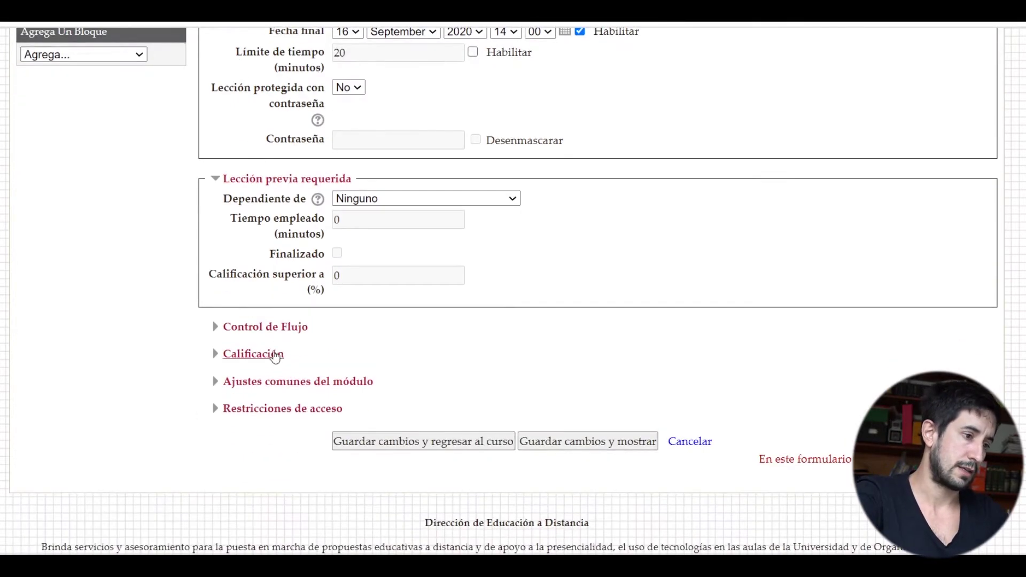
pyautogui.click(256, 328)
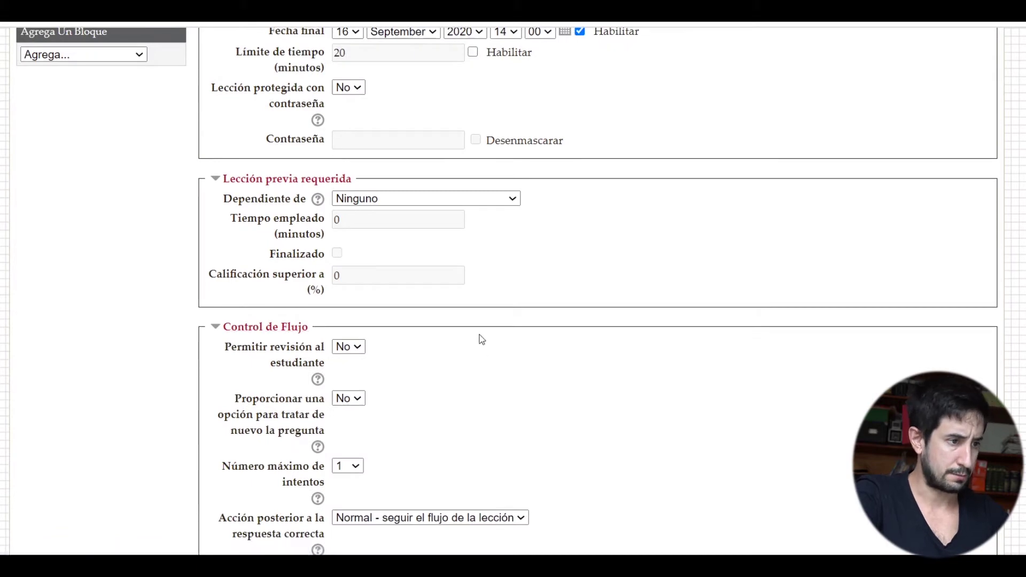
pyautogui.scroll(-4, 480, 348)
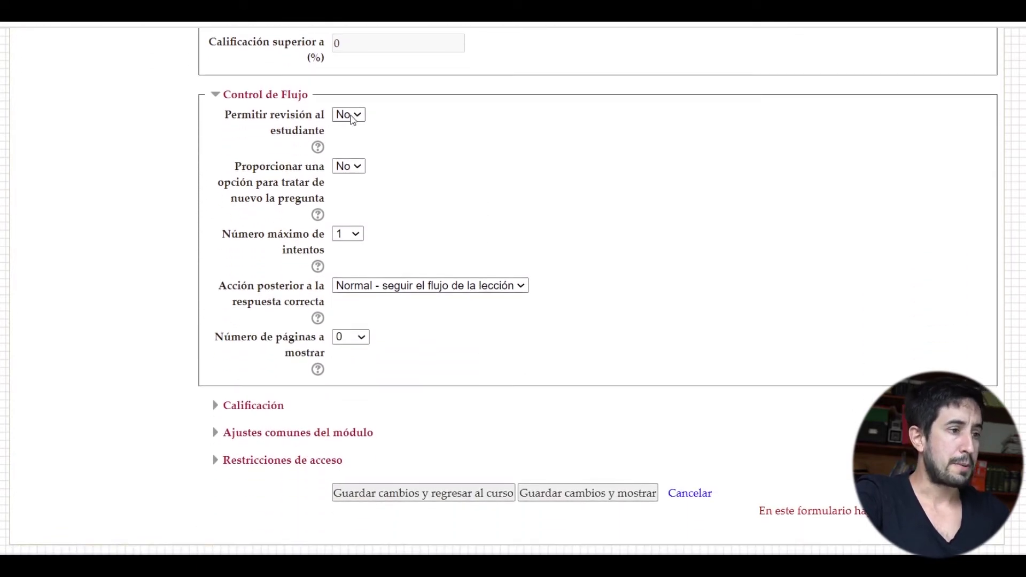
pyautogui.click(353, 117)
pyautogui.click(353, 119)
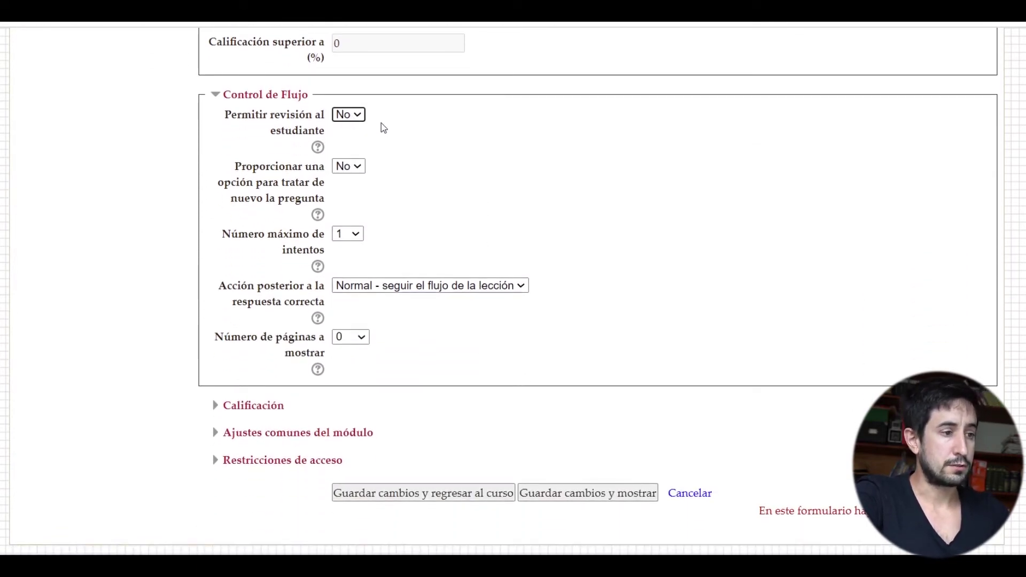
pyautogui.click(355, 234)
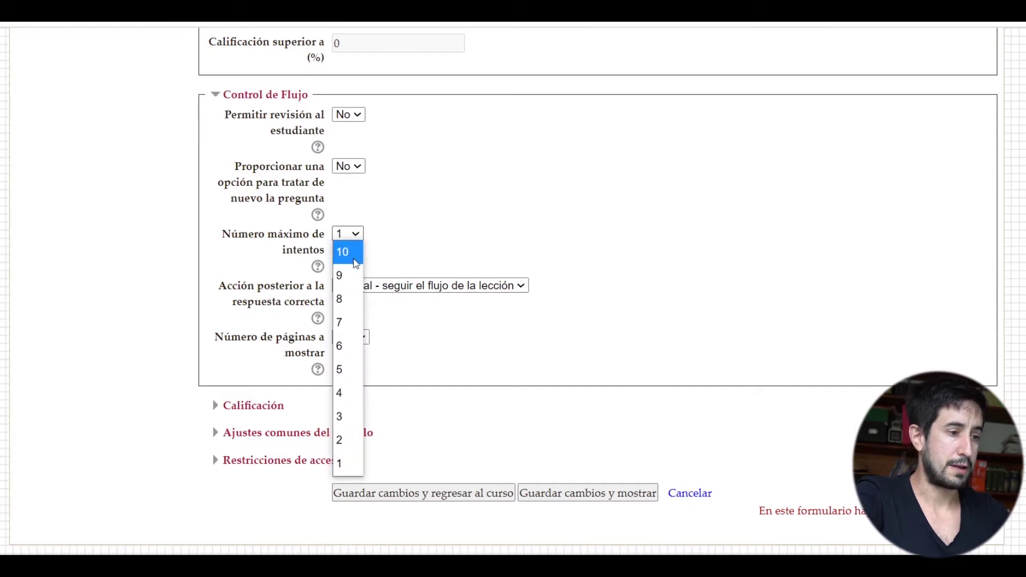
pyautogui.click(355, 262)
pyautogui.click(354, 237)
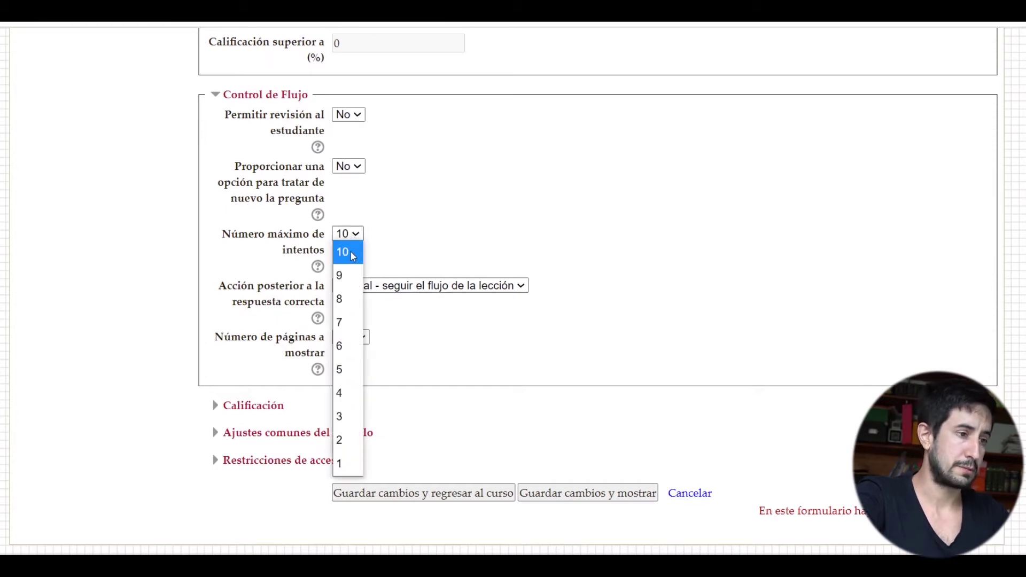
pyautogui.click(354, 255)
# - Try the grading type Ninguna in the Calificación settings and switch it back to Puntuación
pyautogui.scroll(-1, 402, 253)
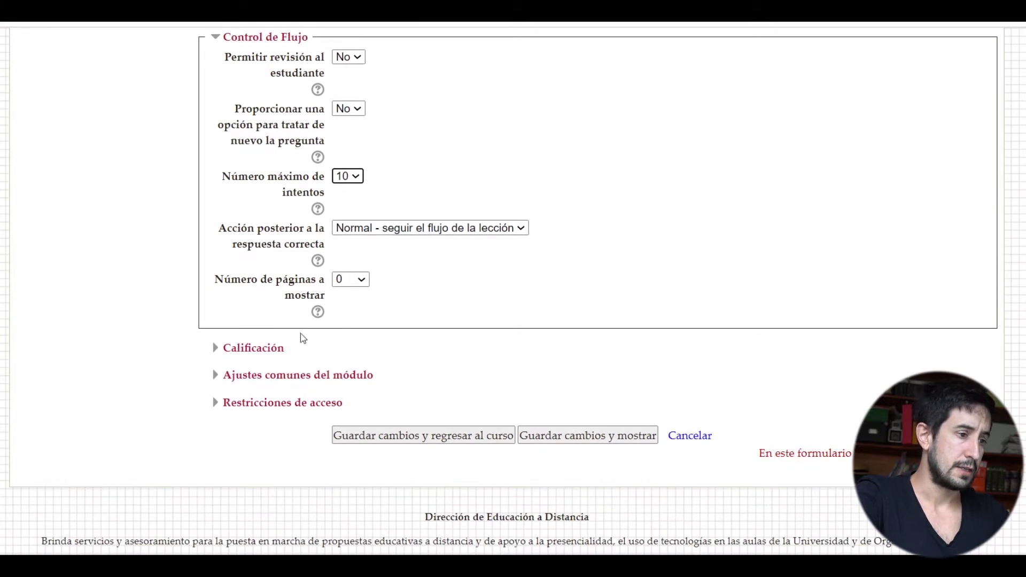
pyautogui.click(263, 348)
pyautogui.scroll(-3, 481, 330)
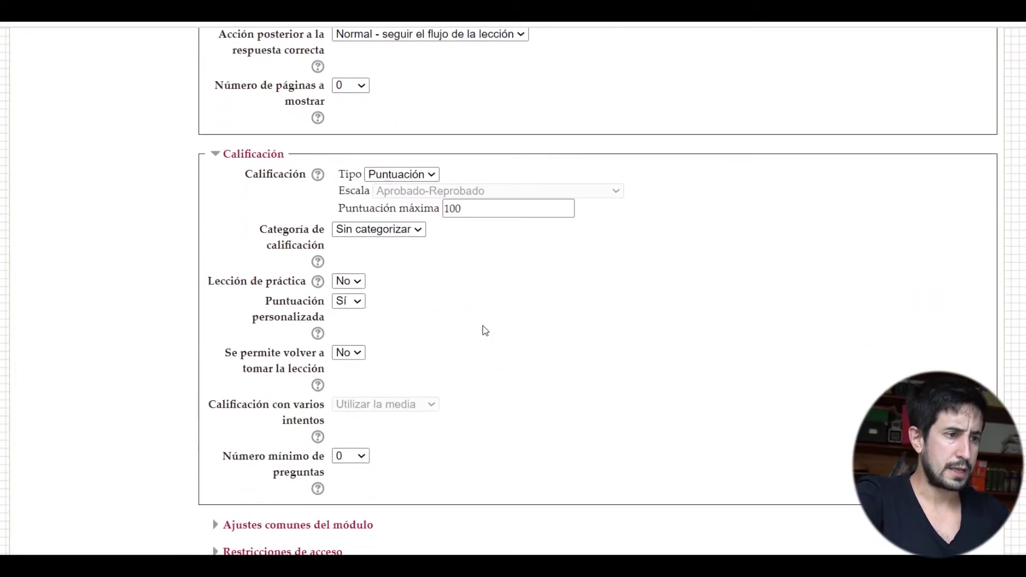
pyautogui.click(426, 177)
pyautogui.click(419, 193)
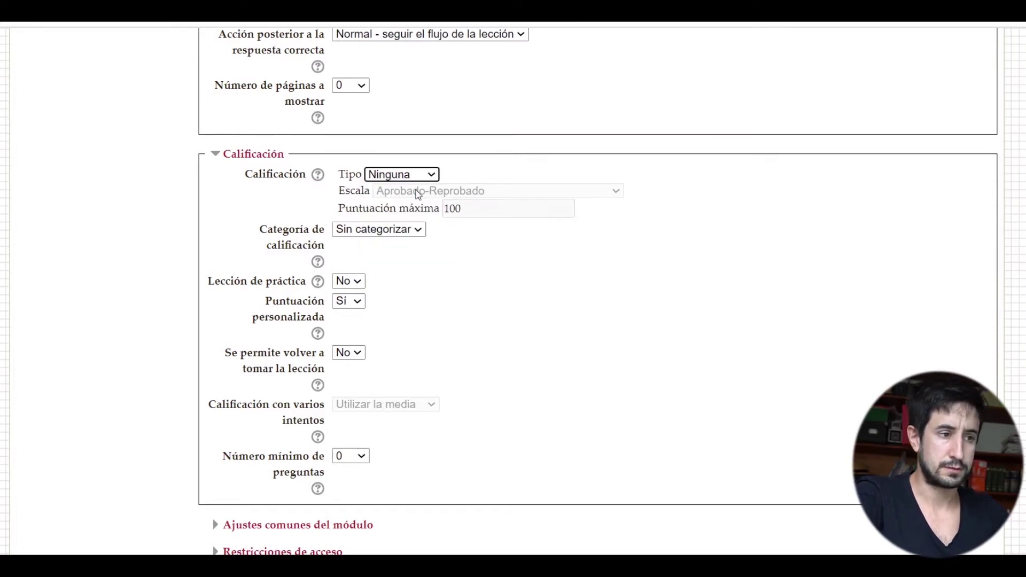
pyautogui.click(391, 178)
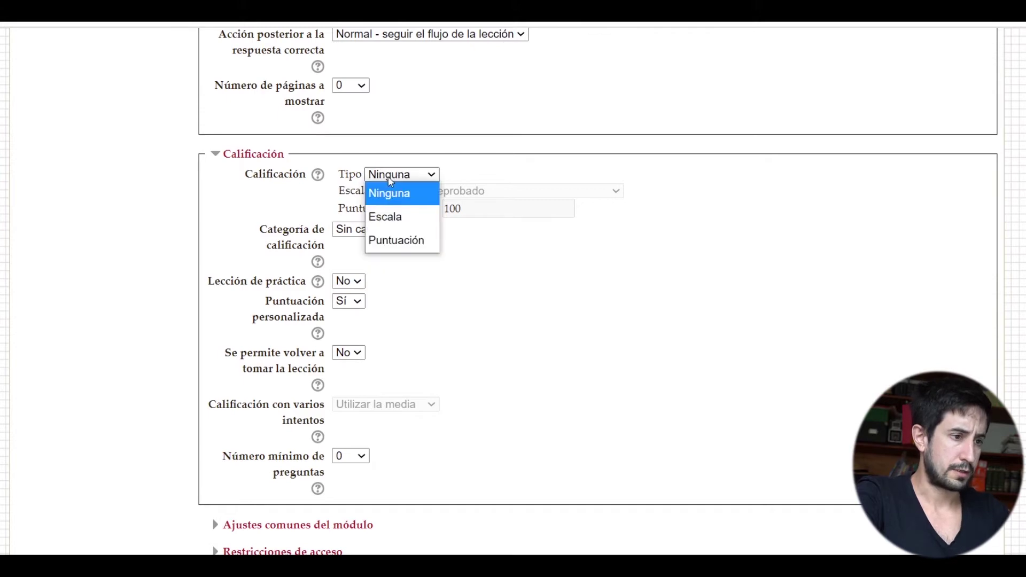
pyautogui.click(386, 242)
# - Save the lesson, returning to the course page, and open the new lesson in Tema 2
pyautogui.scroll(-2, 476, 331)
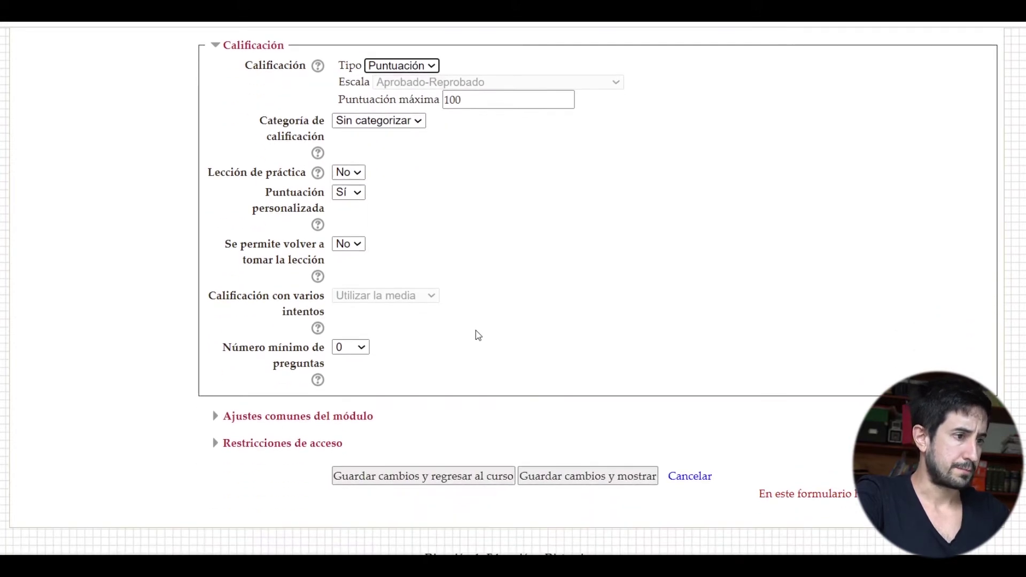
pyautogui.scroll(-2, 476, 298)
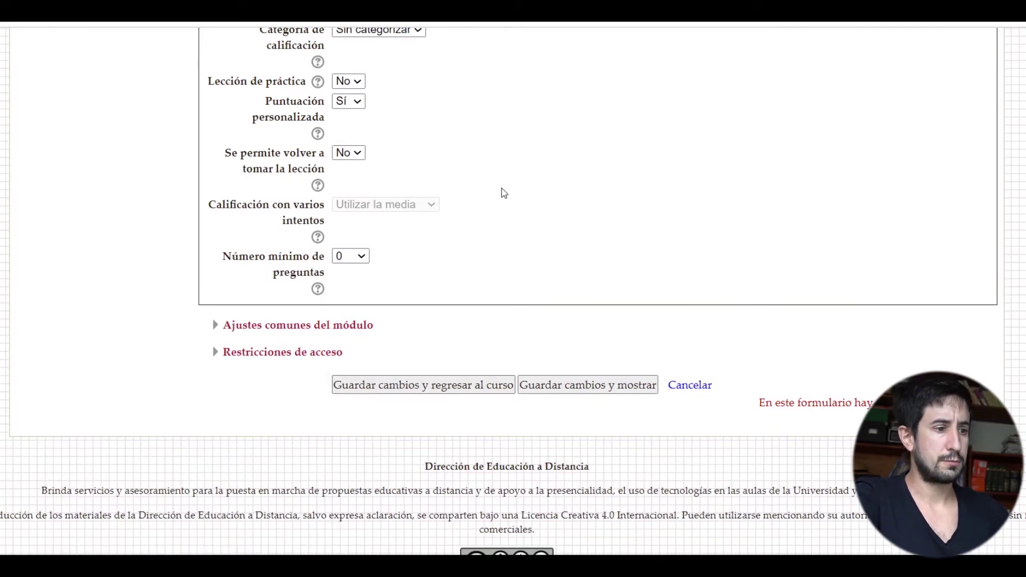
pyautogui.click(386, 393)
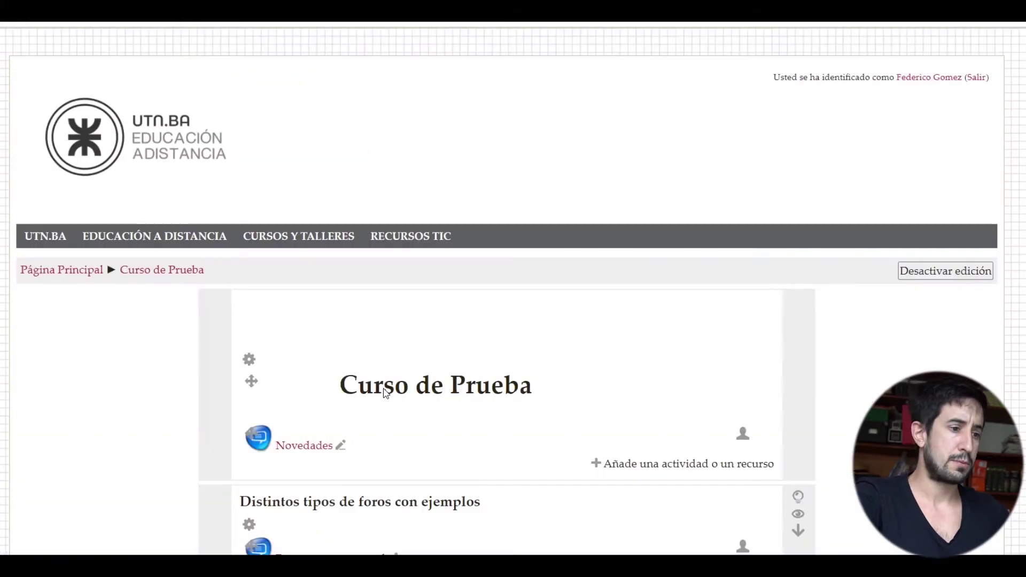
pyautogui.scroll(1, 383, 284)
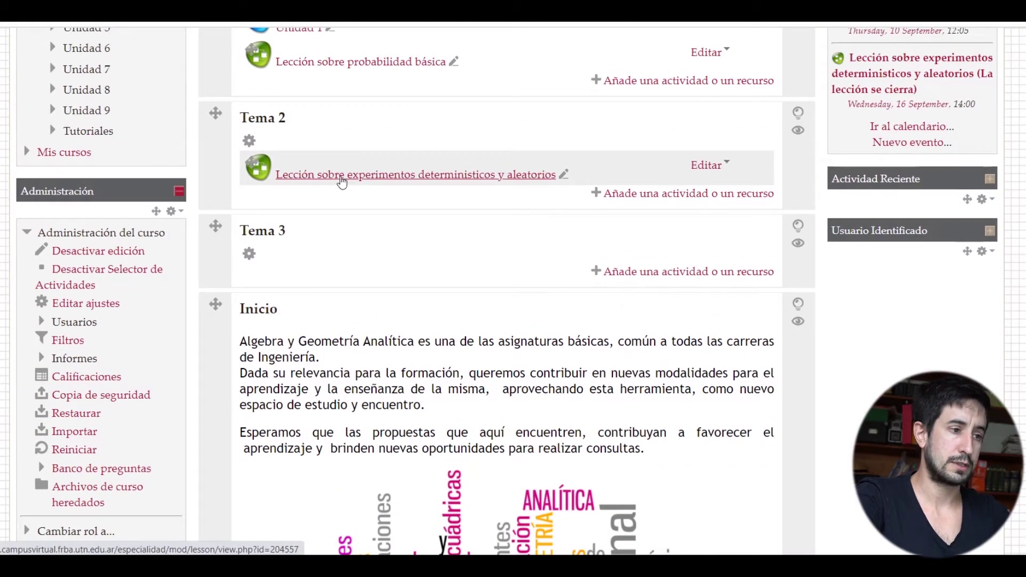
pyautogui.click(337, 176)
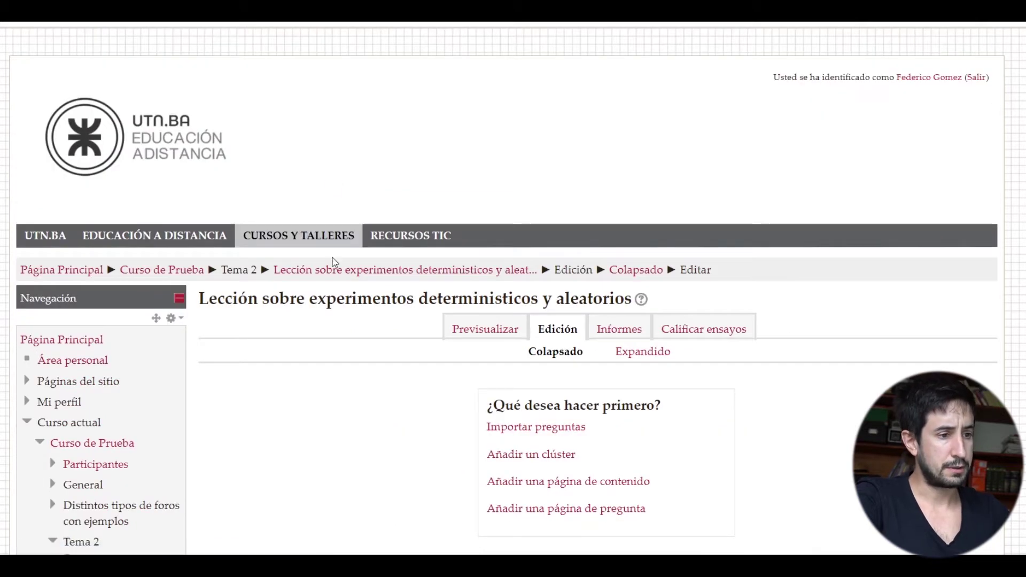
# - Add a content page titled "Experimentos aleatorios y determinísticos" and fill its content with the explanatory text on experiments
pyautogui.scroll(-3, 344, 400)
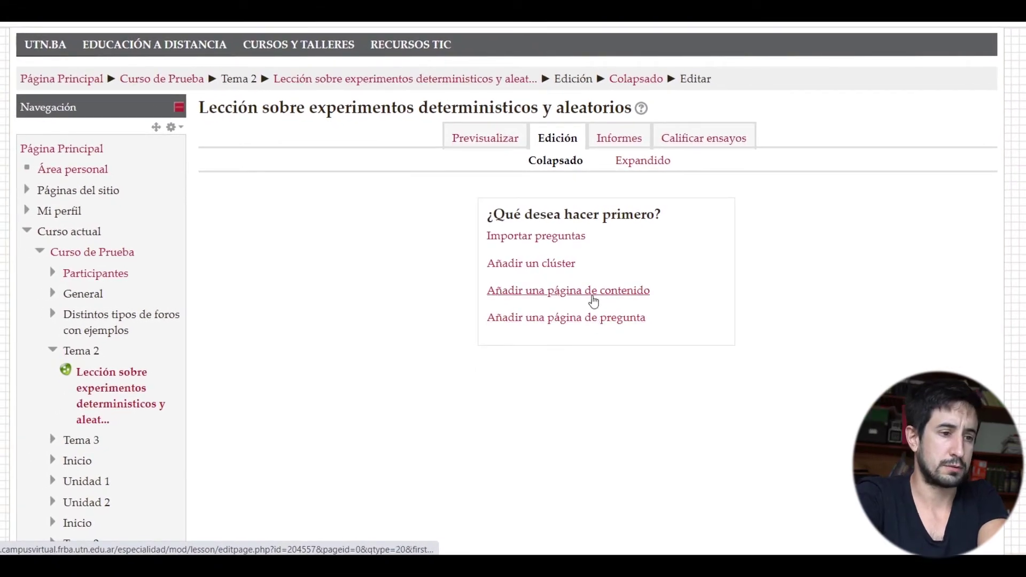
pyautogui.click(626, 290)
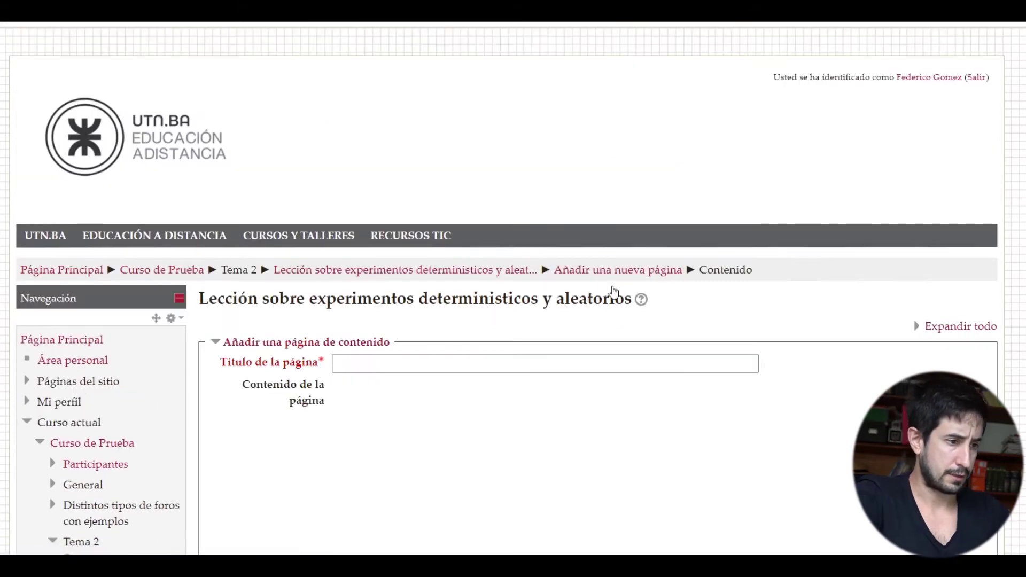
pyautogui.scroll(-4, 309, 473)
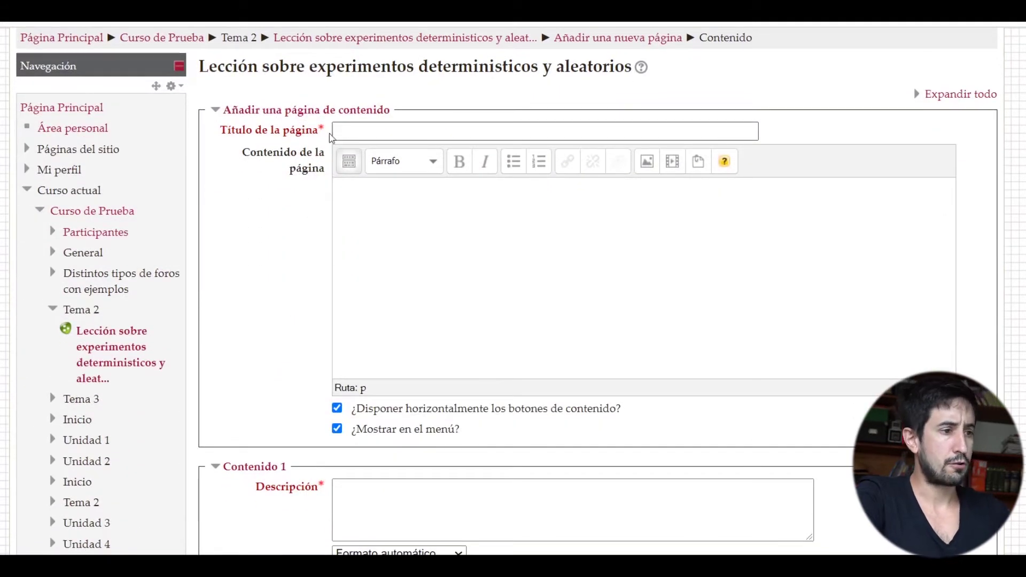
pyautogui.click(345, 131)
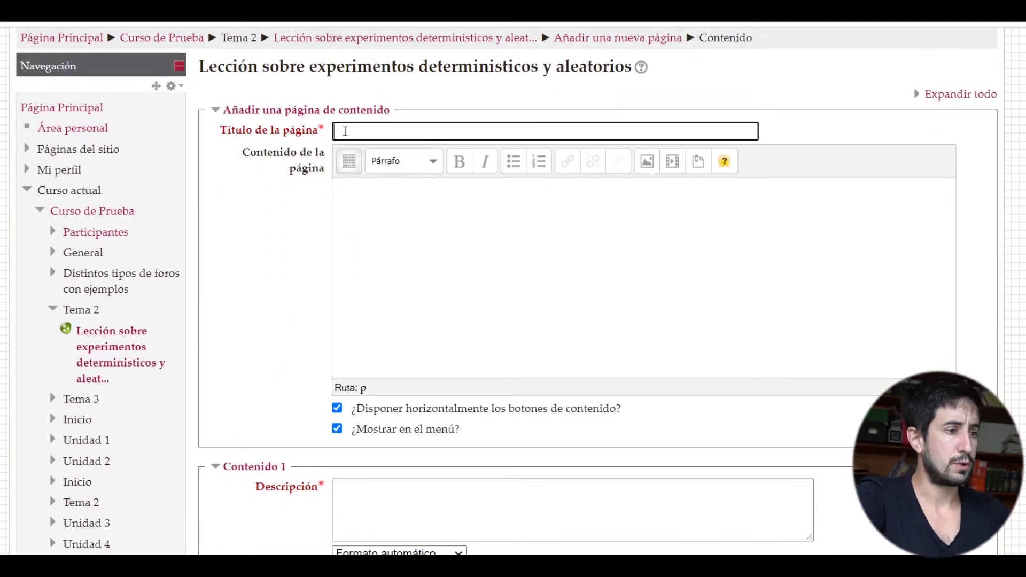
pyautogui.click(365, 209)
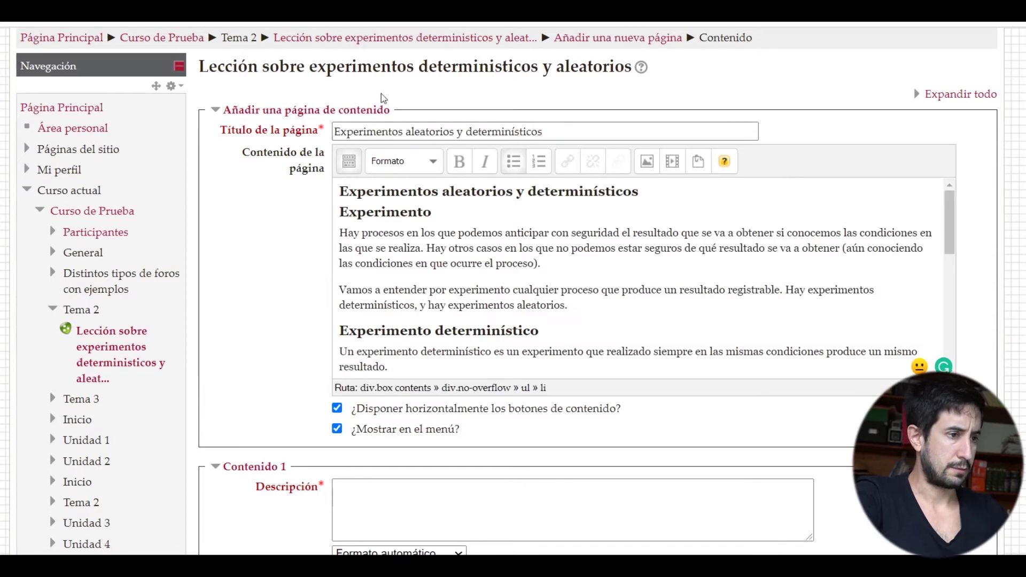
# - Enter "Entendí, pasar al siguiente tema" as the description of Contenido 1
pyautogui.scroll(-5, 304, 328)
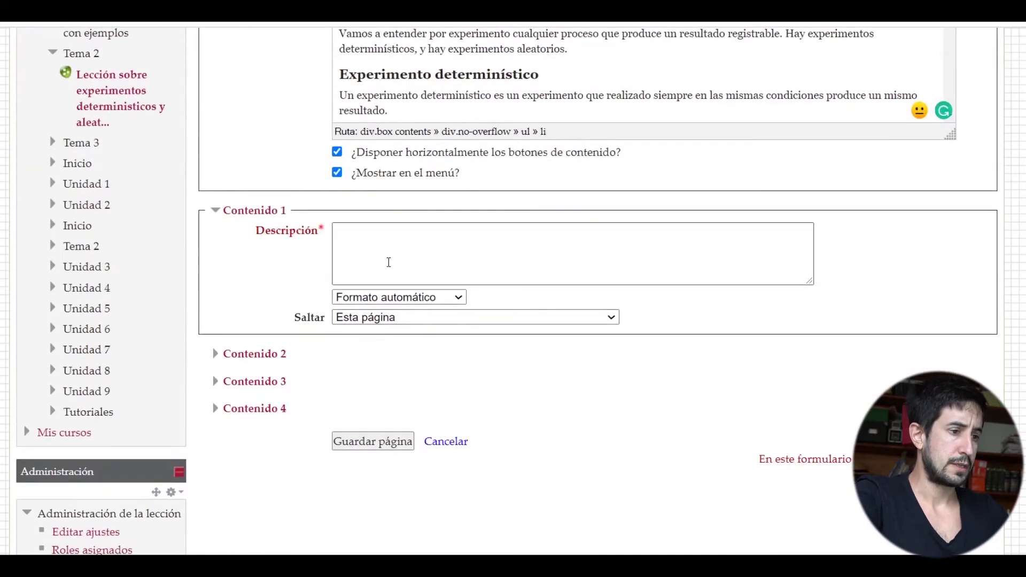
pyautogui.click(389, 262)
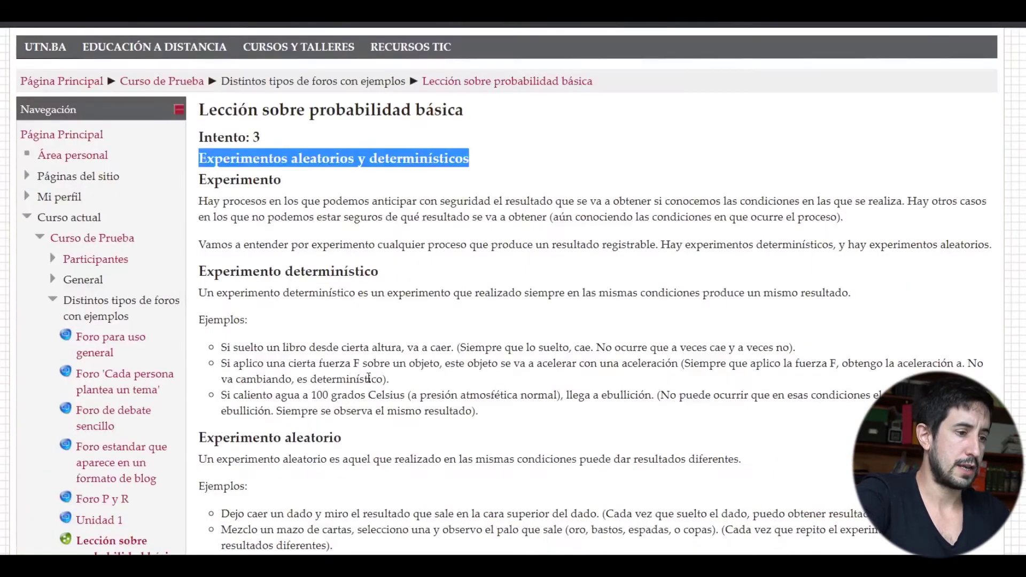
pyautogui.scroll(-7, 368, 378)
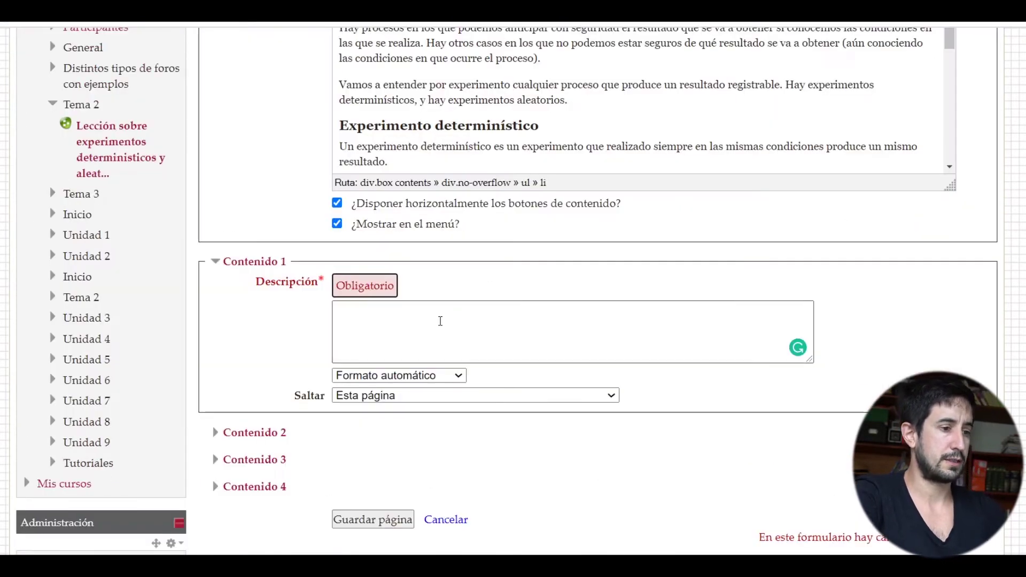
pyautogui.write('Entend')
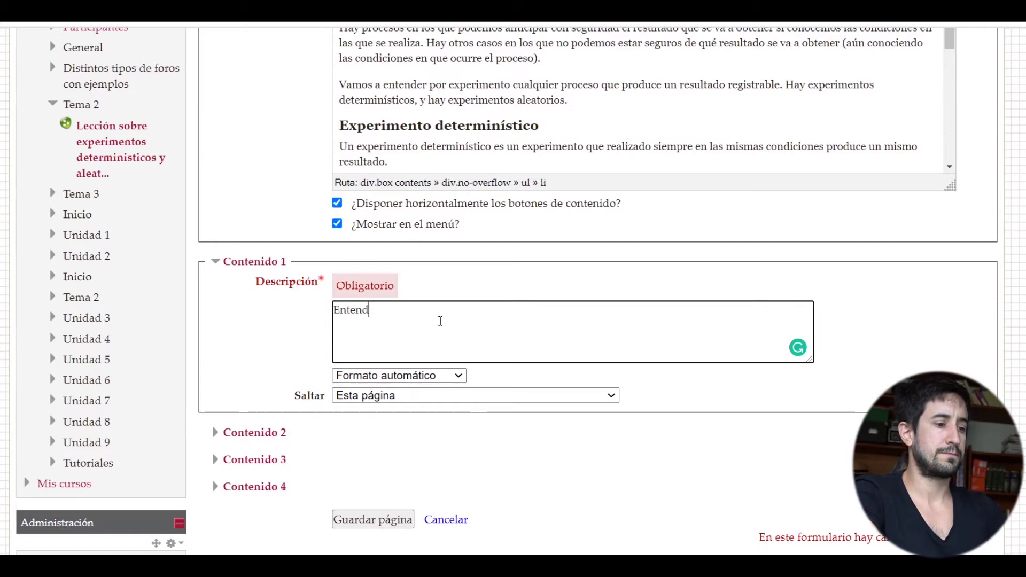
pyautogui.write('í, pasar al sig')
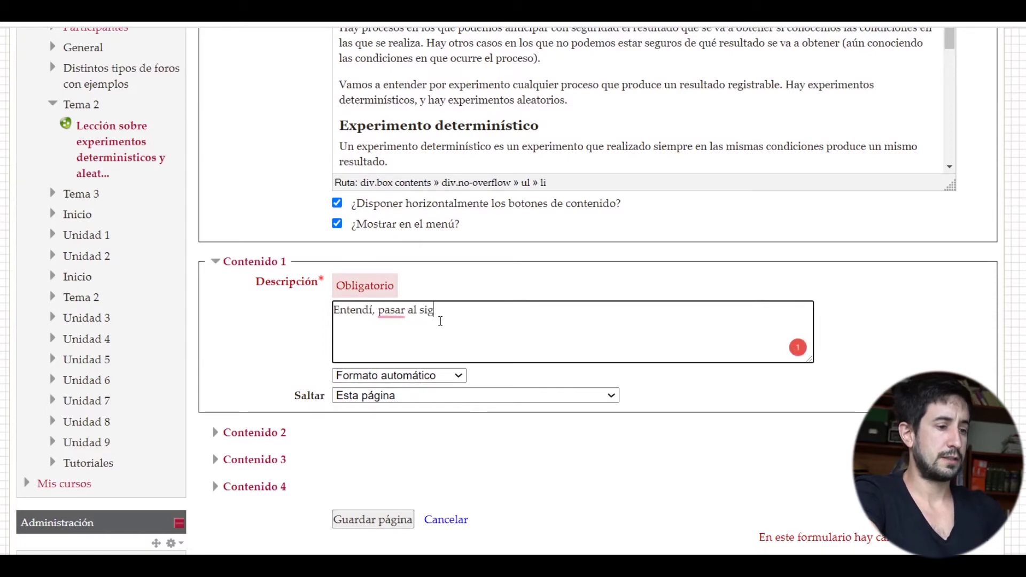
pyautogui.write('uiente tema')
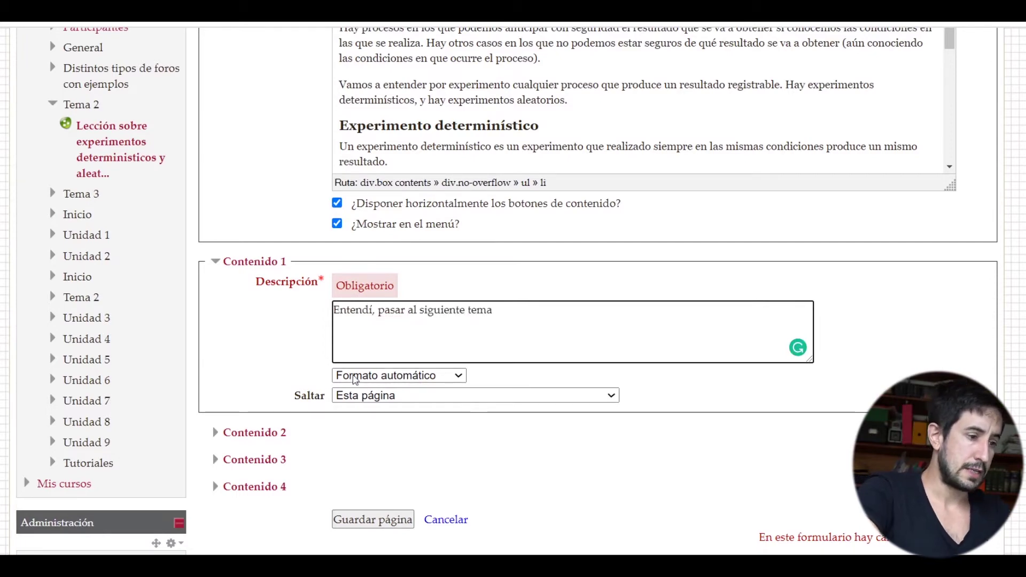
# - Expand Contenido 2 and enter "Quiero responder preguntas sobre este tema" as its description
pyautogui.click(248, 432)
pyautogui.click(394, 430)
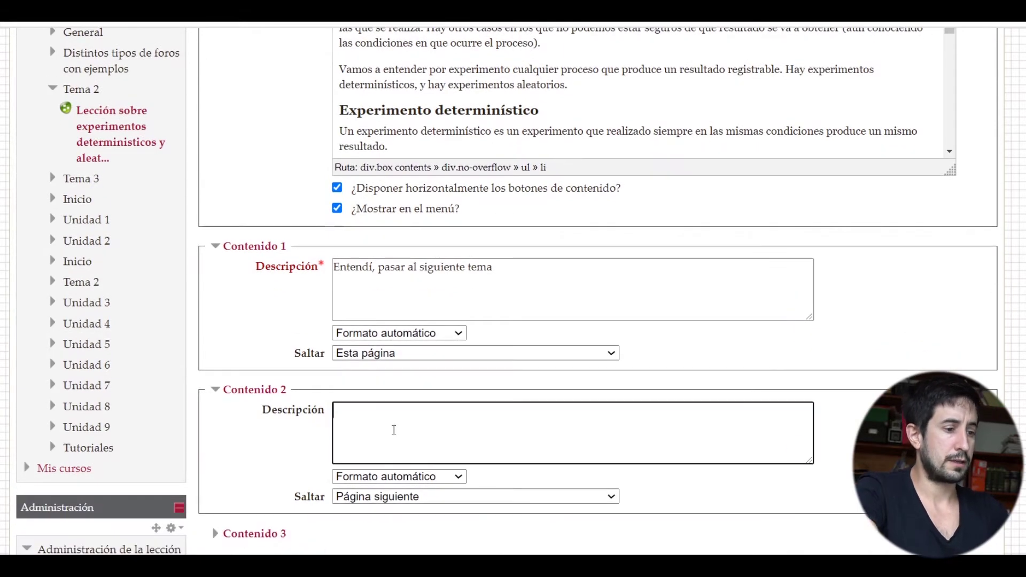
pyautogui.write('Quiero re')
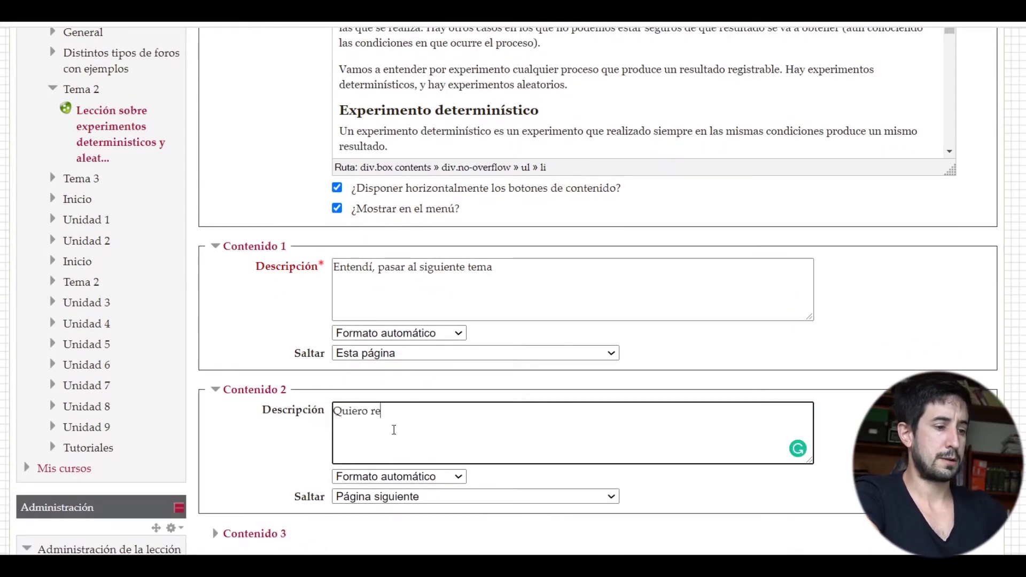
pyautogui.write('sponder preg')
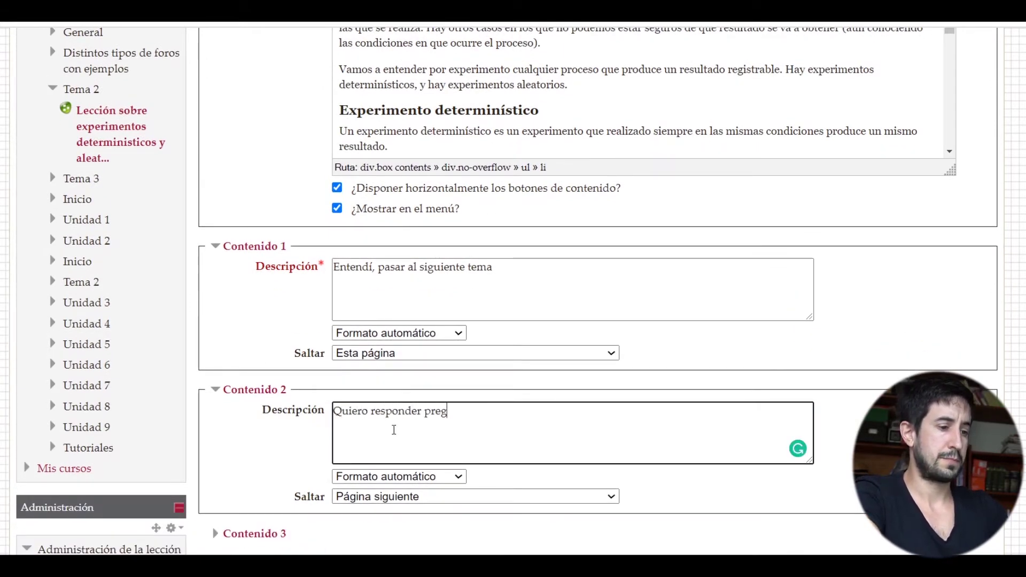
pyautogui.write('untas sobre este tem')
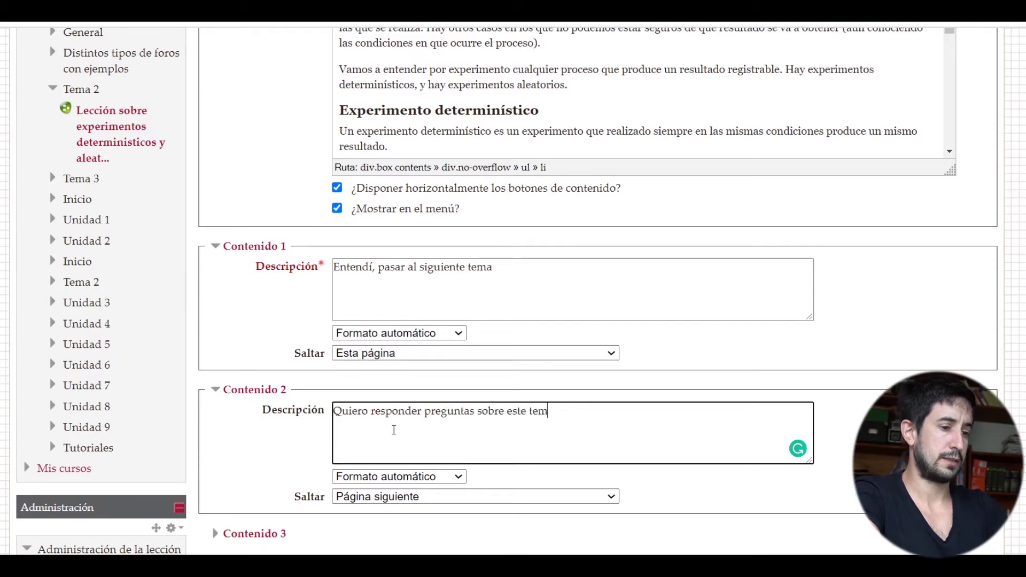
pyautogui.write('a')
# - Check the Saltar options of Contenido 1 and Contenido 2, keeping both selections, and save the content page
pyautogui.click(262, 332)
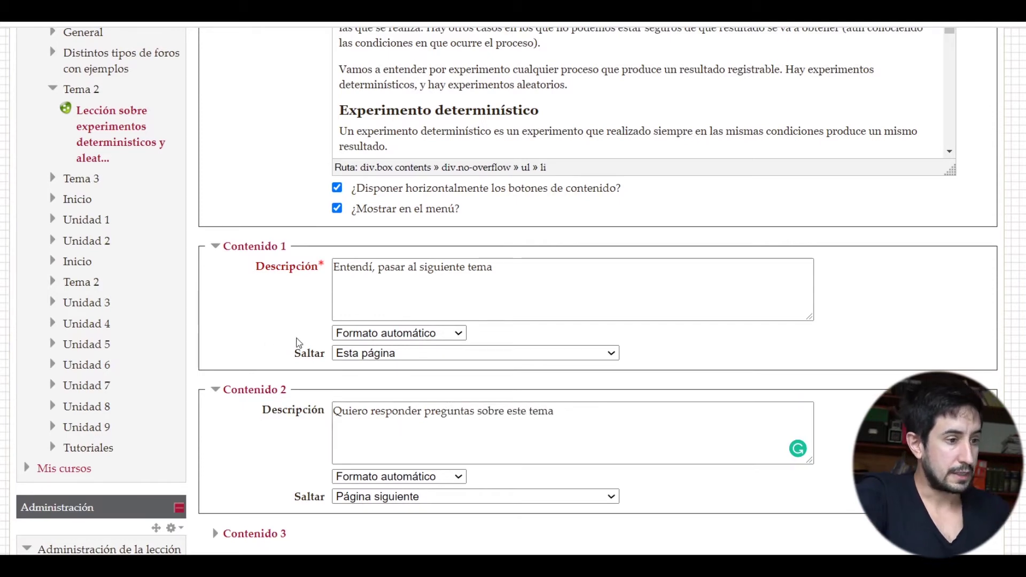
pyautogui.click(346, 358)
pyautogui.click(289, 352)
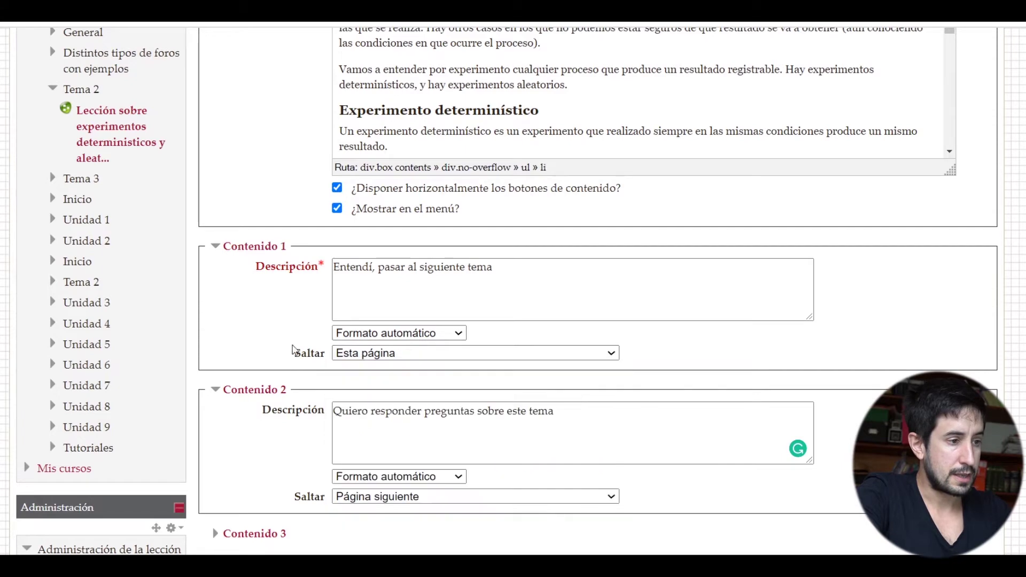
pyautogui.click(352, 355)
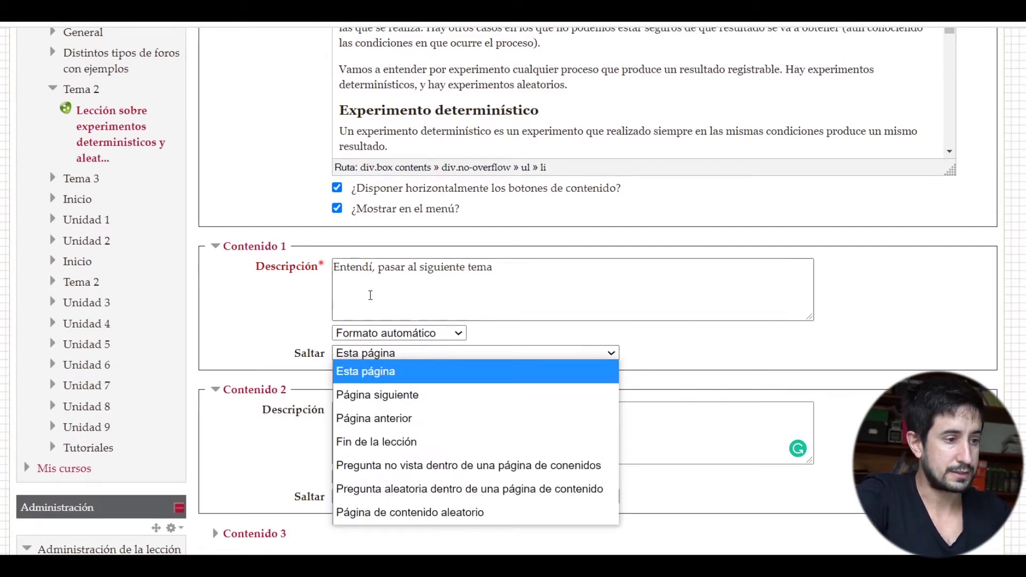
pyautogui.click(368, 267)
pyautogui.click(358, 500)
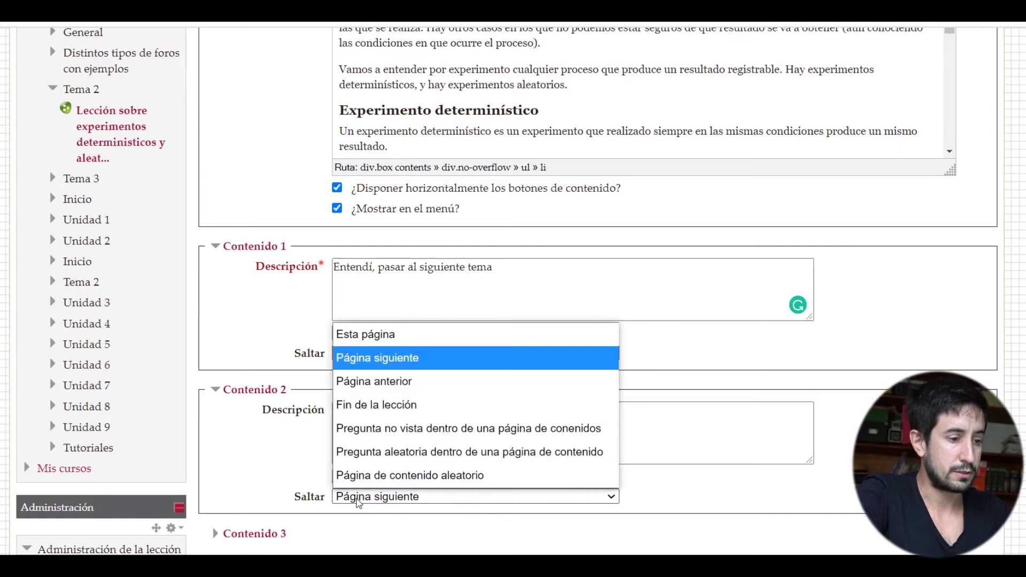
pyautogui.click(359, 500)
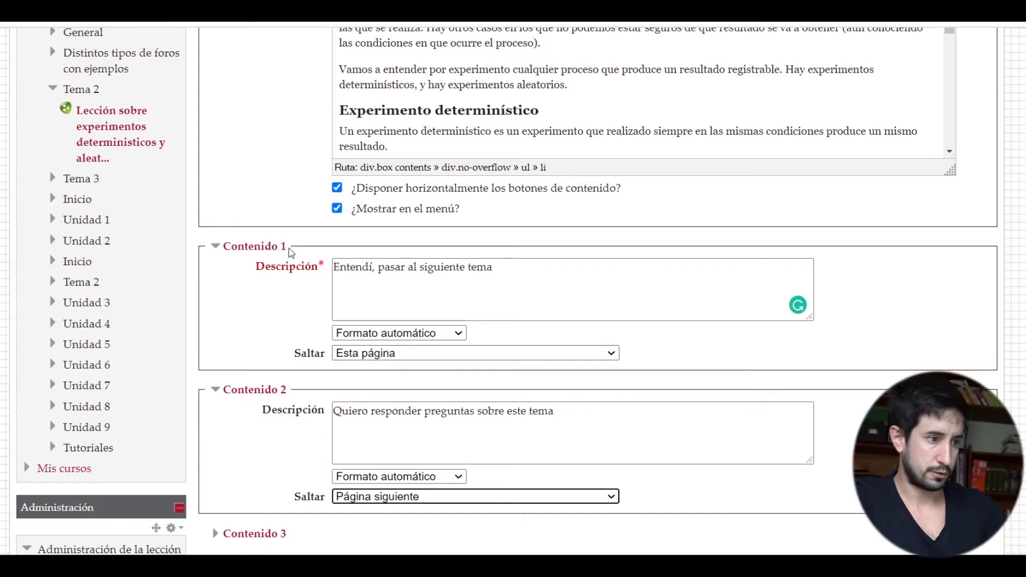
pyautogui.scroll(-3, 278, 300)
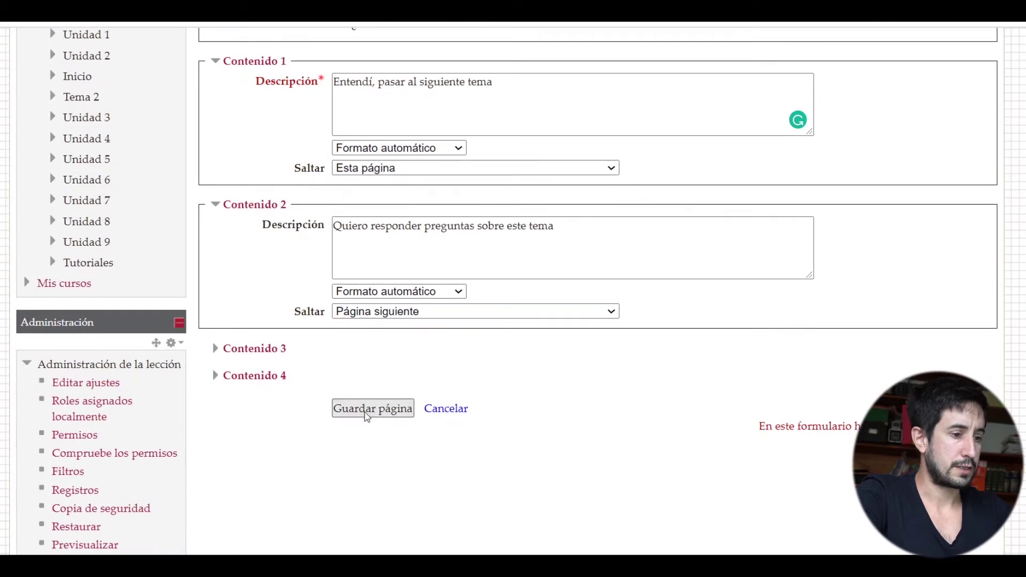
pyautogui.click(366, 411)
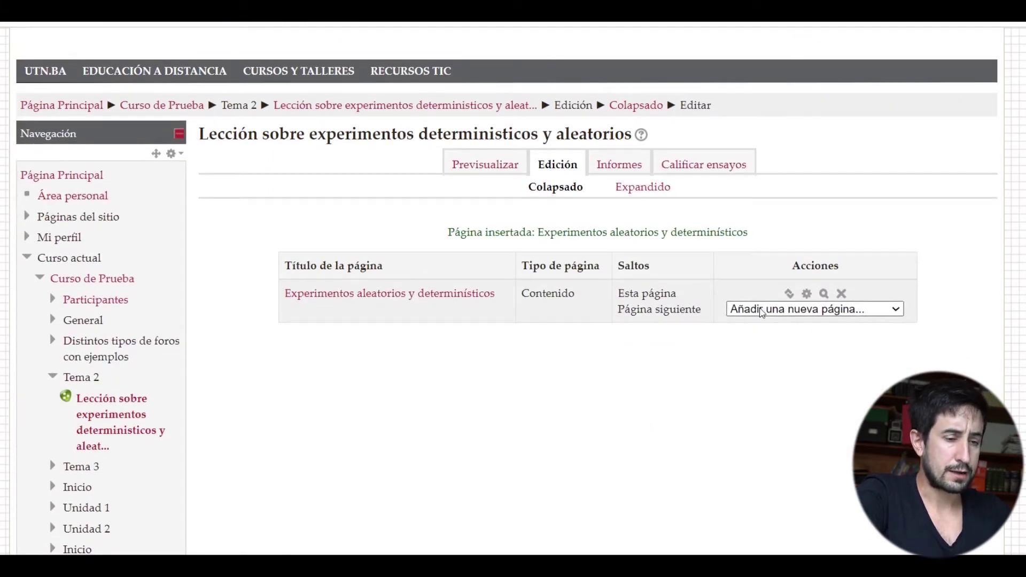
# - Add an Opción múltiple question page titled "Pregunta #345 sobre experimentos aleatorios", asking whether measuring a kicked ball's distance is a deterministic or random experiment
pyautogui.click(762, 310)
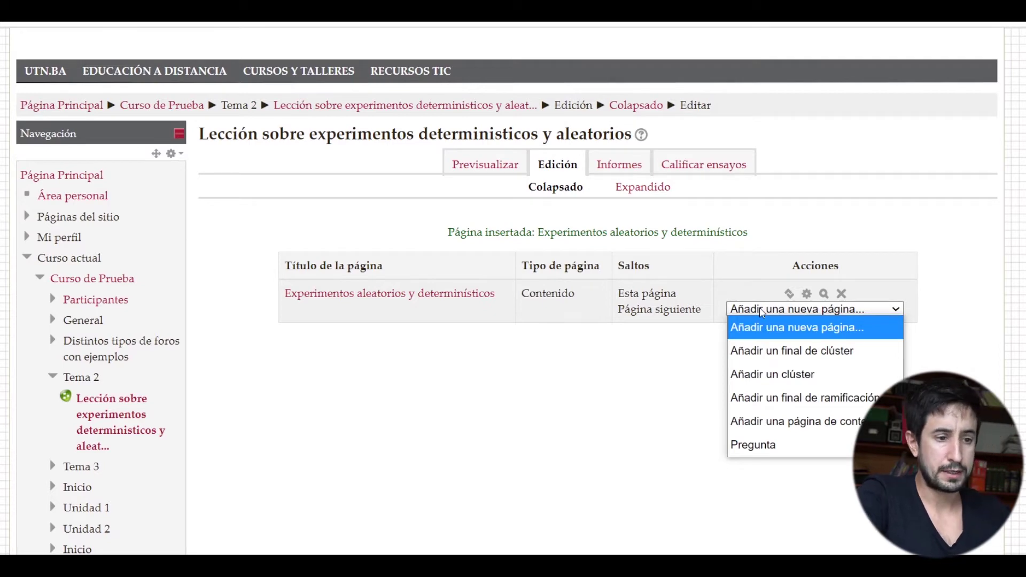
pyautogui.click(785, 446)
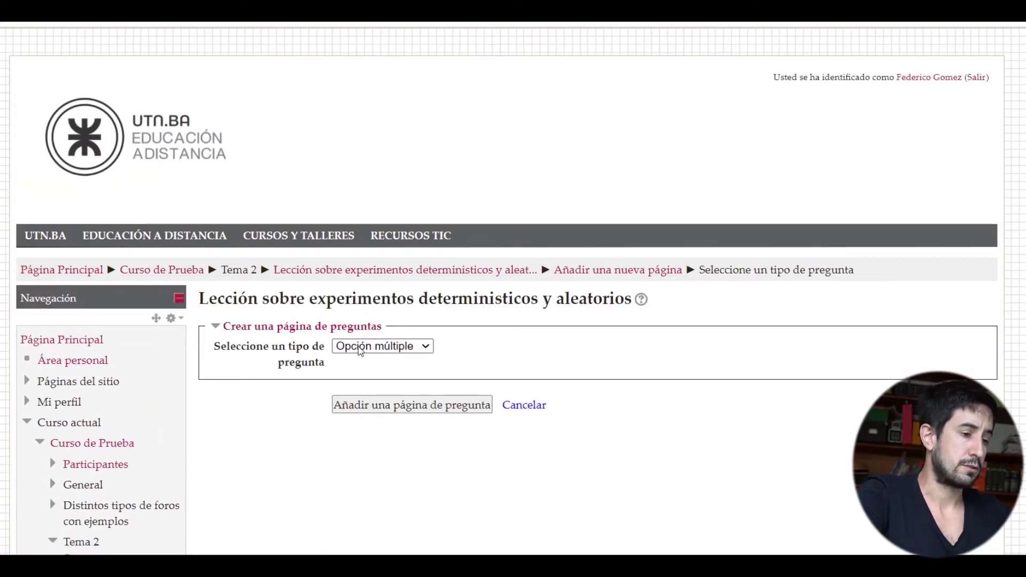
pyautogui.click(360, 350)
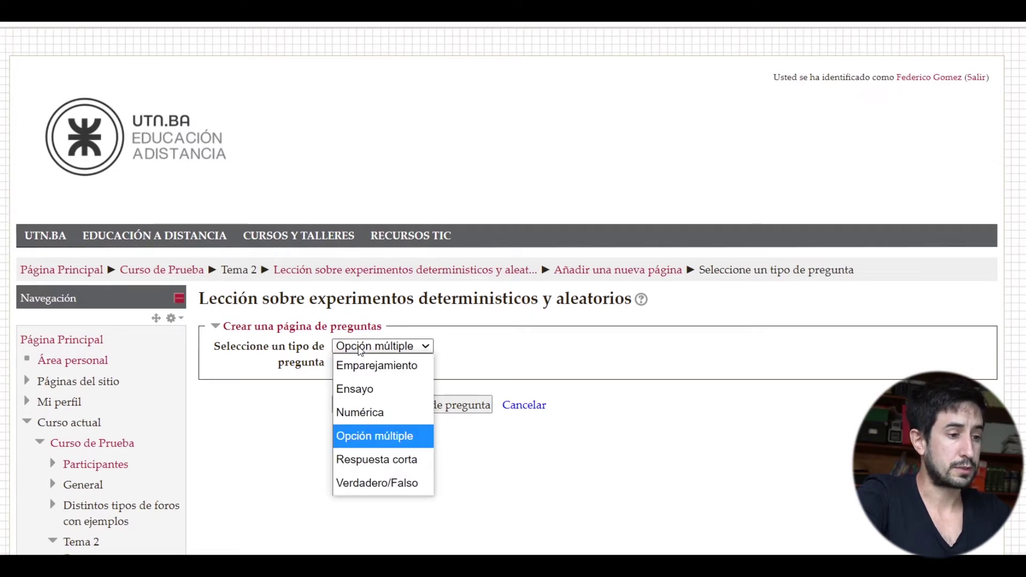
pyautogui.click(361, 351)
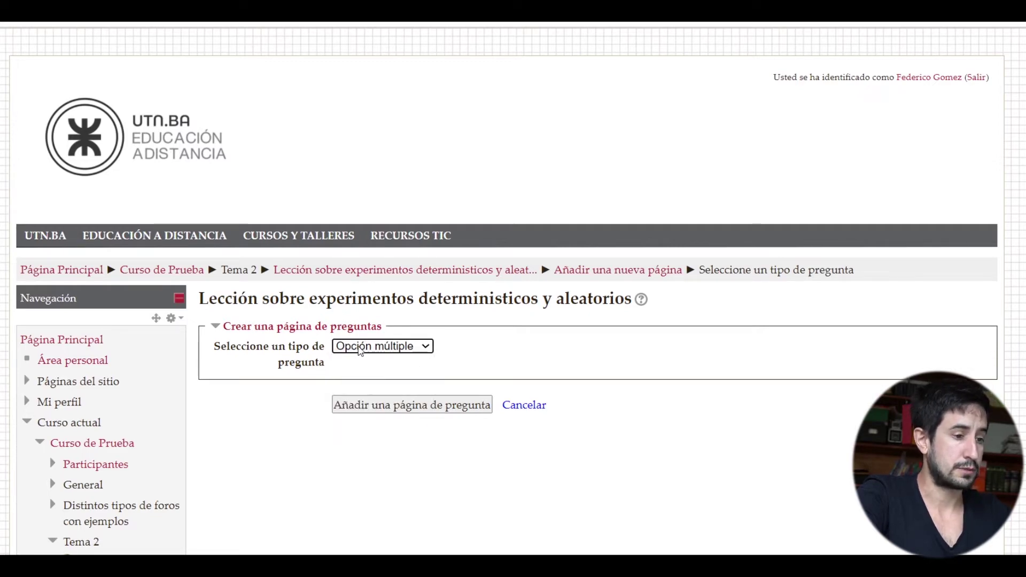
pyautogui.click(378, 406)
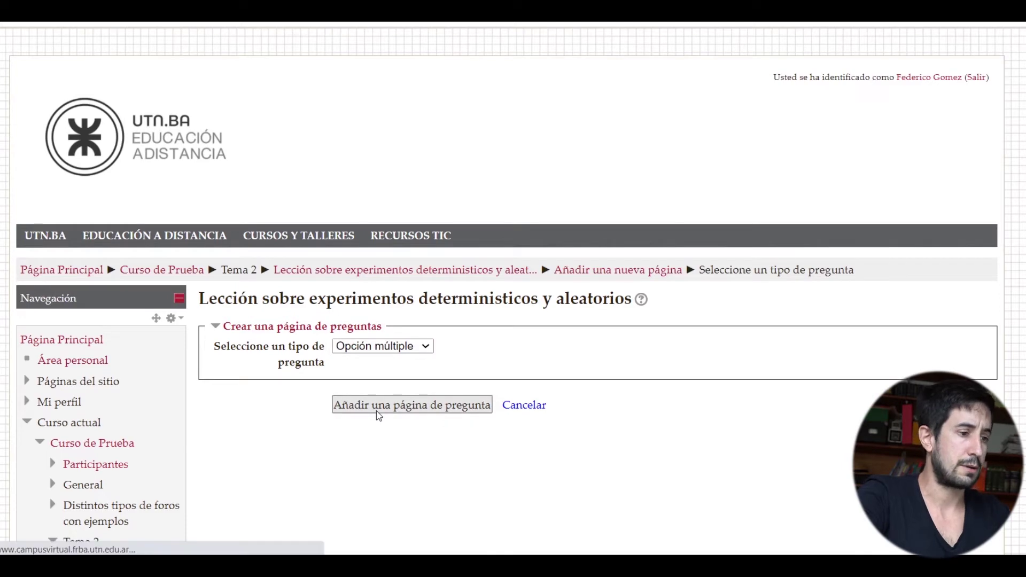
pyautogui.scroll(-3, 379, 416)
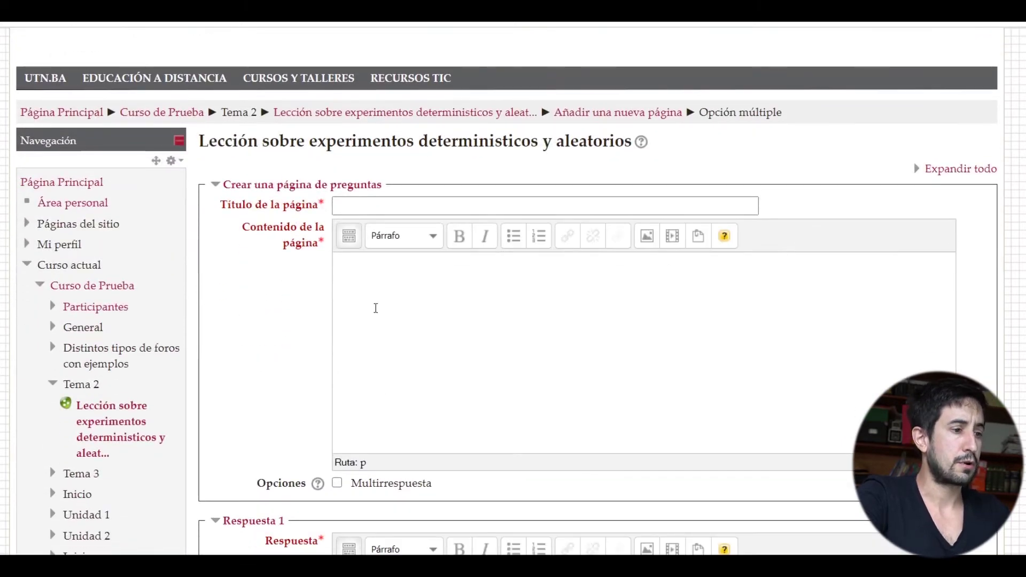
pyautogui.click(361, 199)
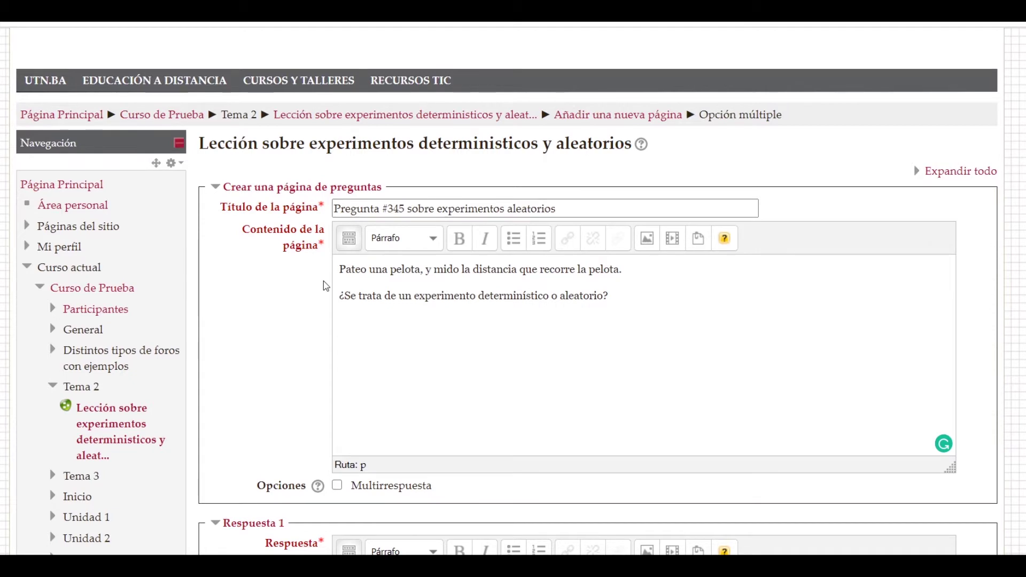
# - Enter "Aleatorio" as Respuesta 1 and "Determinístico" as Respuesta 2 of the question
pyautogui.scroll(-4, 288, 354)
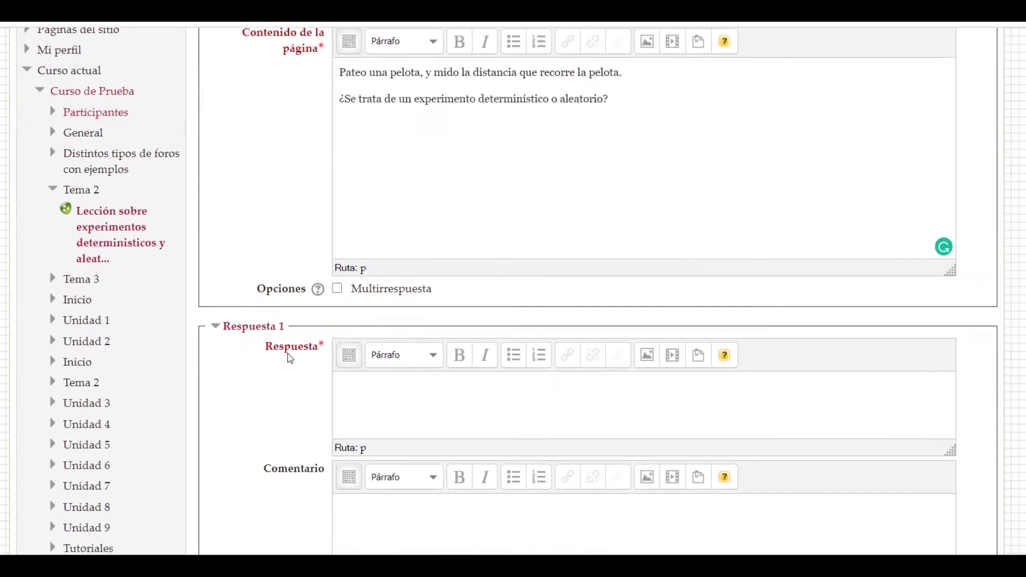
pyautogui.click(390, 382)
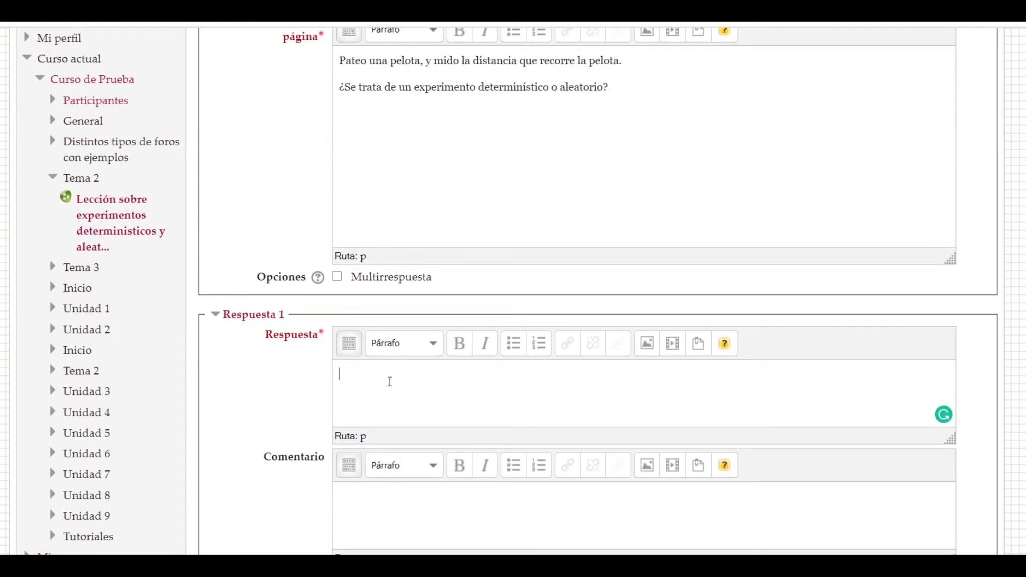
pyautogui.scroll(-1, 295, 227)
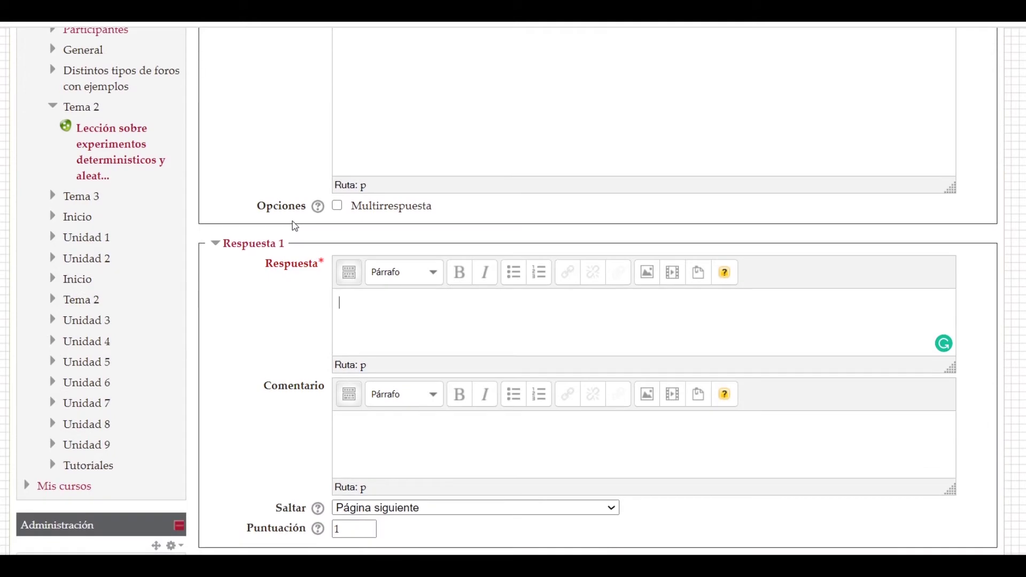
pyautogui.write('Aleatorio')
pyautogui.scroll(-2, 295, 227)
pyautogui.click(370, 463)
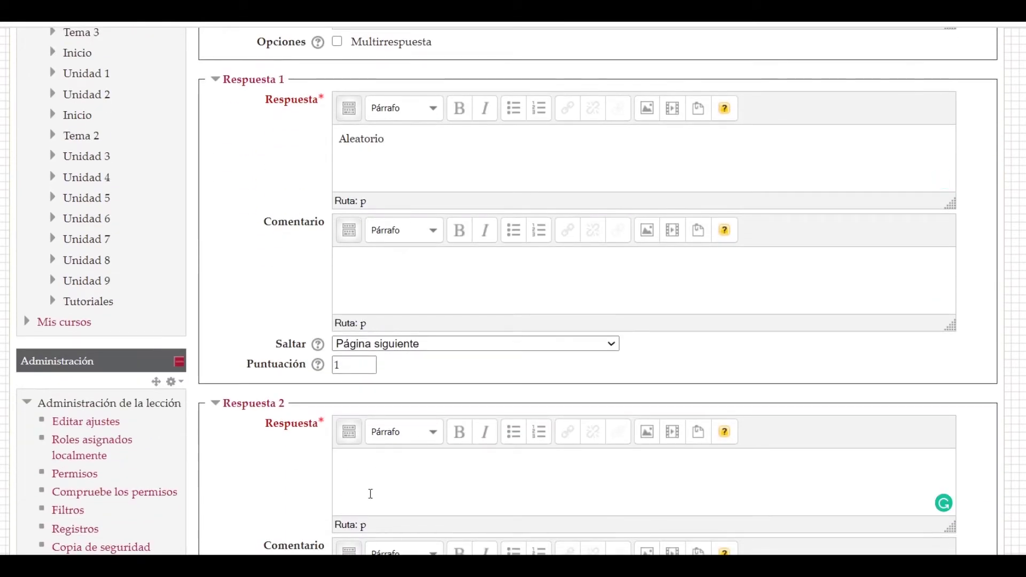
pyautogui.write('Determinístico')
pyautogui.scroll(4, 369, 490)
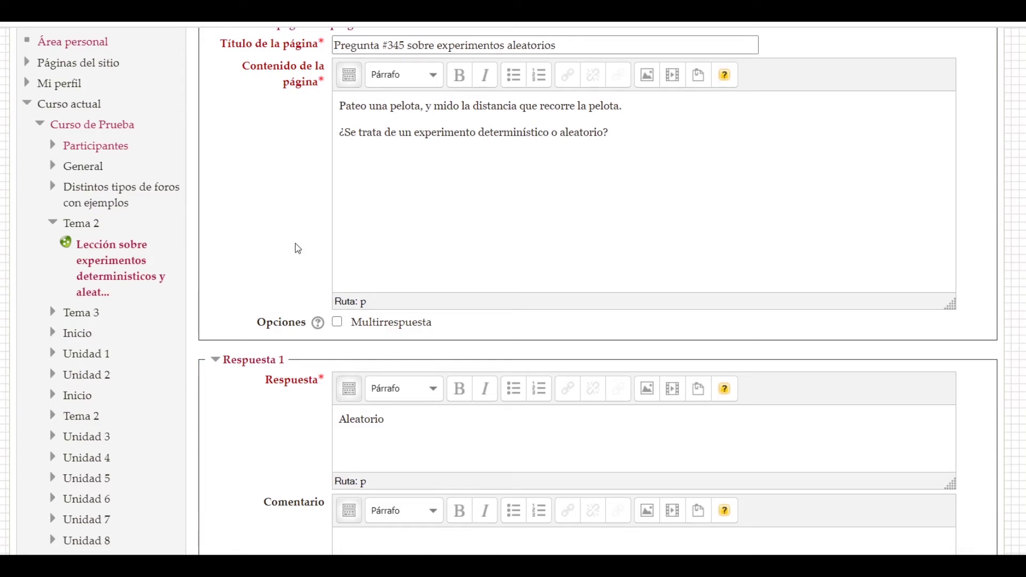
pyautogui.scroll(-3, 297, 248)
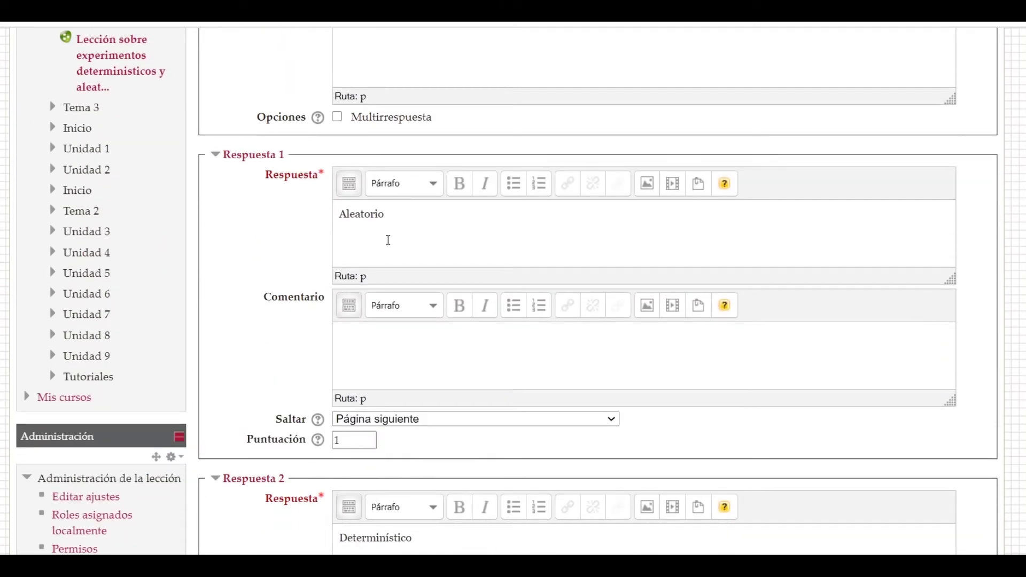
# - Review the kicked-ball question text and the Respuesta 1 settings, including its Puntuación
pyautogui.scroll(-3, 268, 319)
pyautogui.scroll(5, 321, 509)
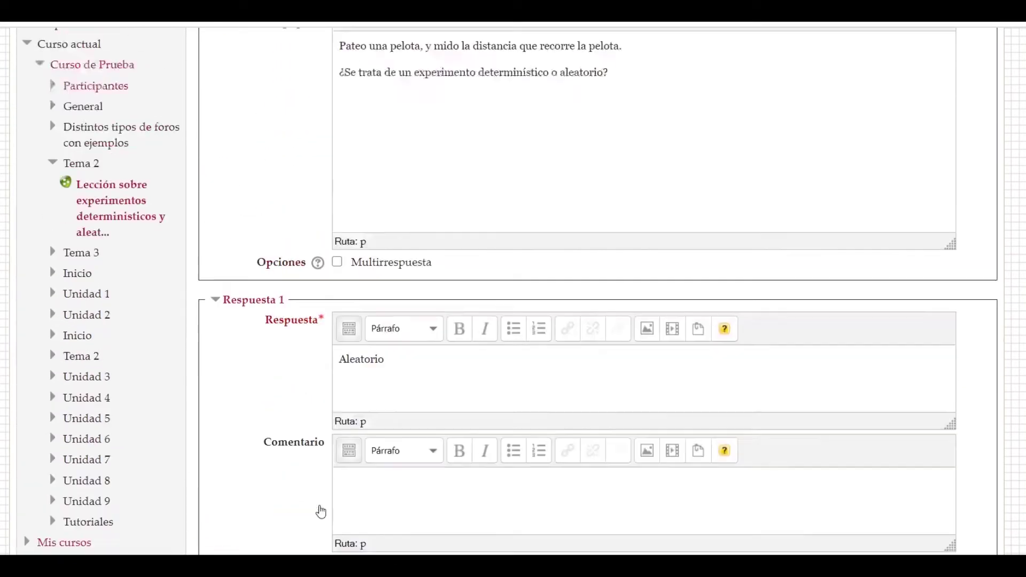
pyautogui.scroll(3, 321, 512)
pyautogui.moveTo(364, 260); pyautogui.dragTo(625, 256)
pyautogui.click(217, 392)
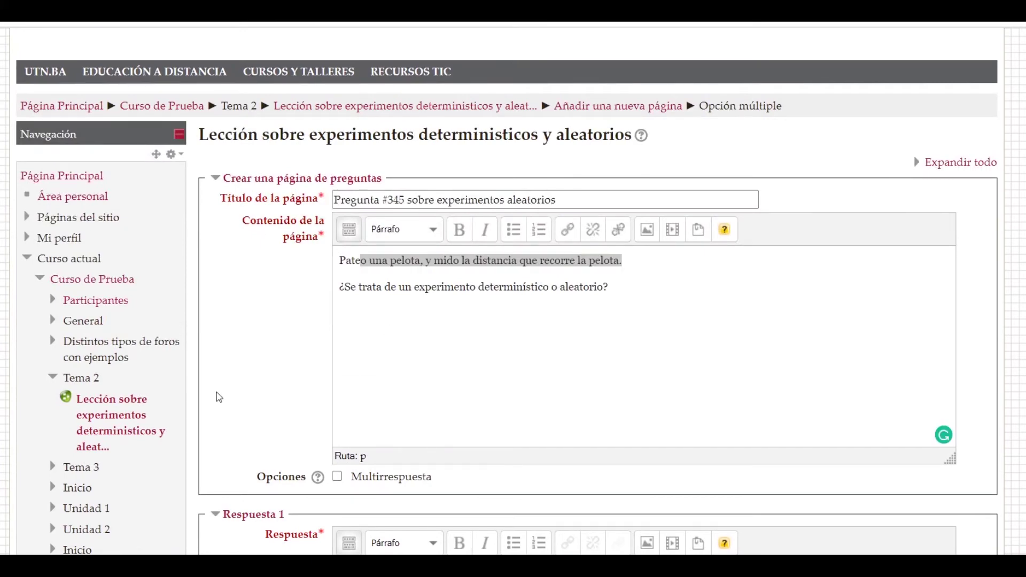
pyautogui.scroll(-5, 217, 393)
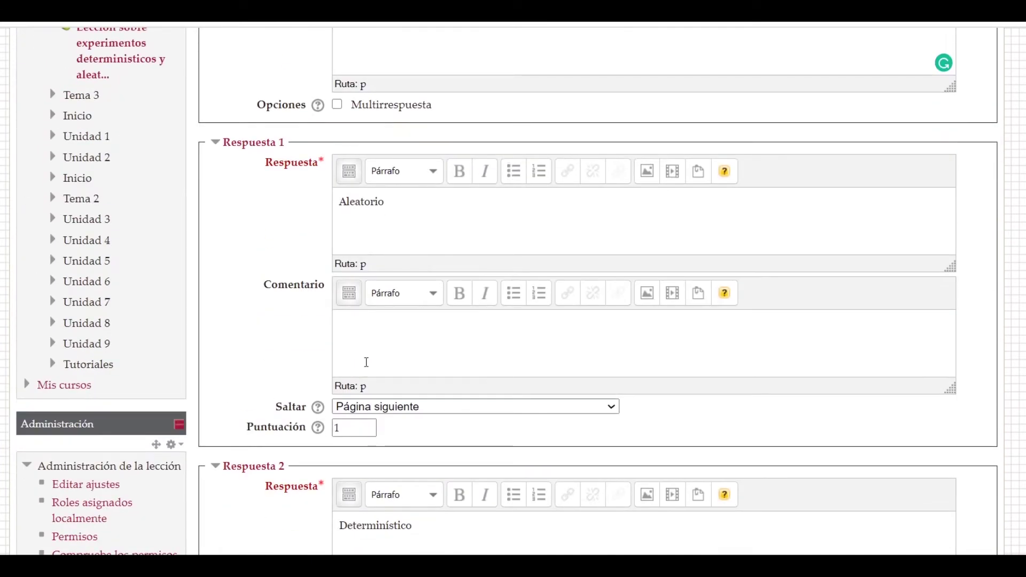
pyautogui.click(348, 434)
pyautogui.scroll(-5, 299, 320)
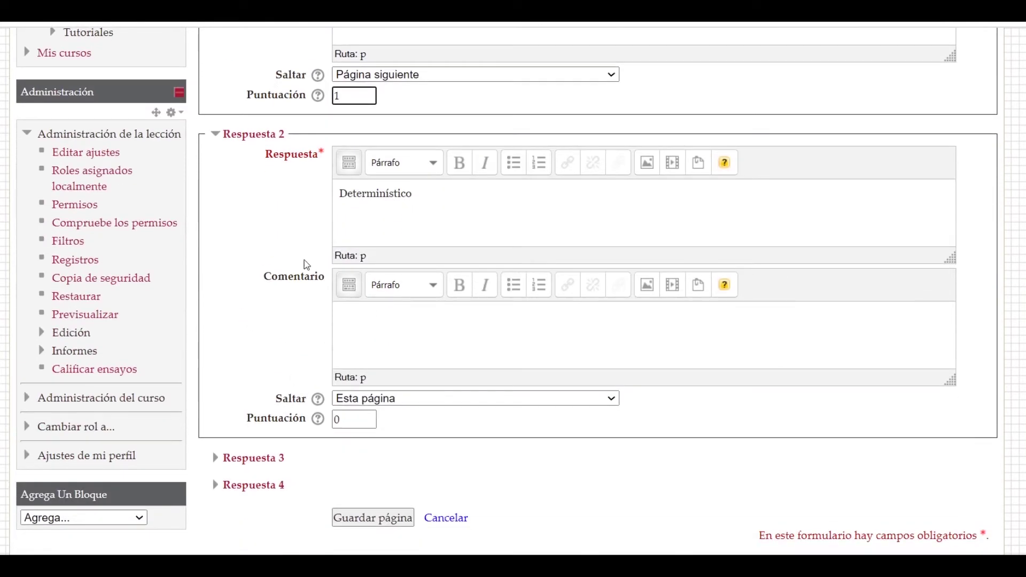
# - Compare the Saltar options of Respuesta 2 and Respuesta 1, keeping both selections
pyautogui.click(385, 225)
pyautogui.click(367, 402)
pyautogui.click(286, 331)
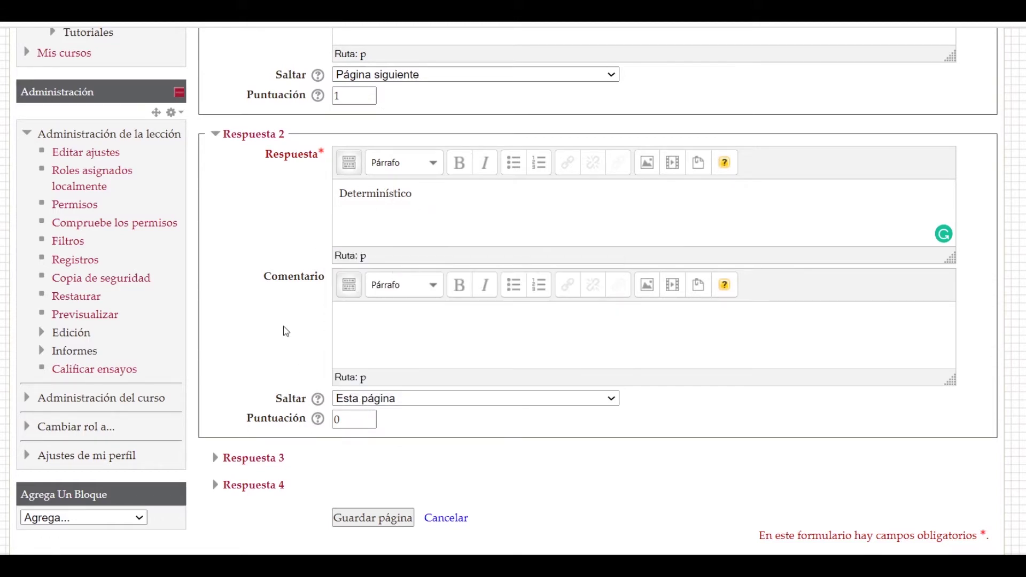
pyautogui.click(361, 402)
pyautogui.click(283, 358)
pyautogui.scroll(3, 284, 358)
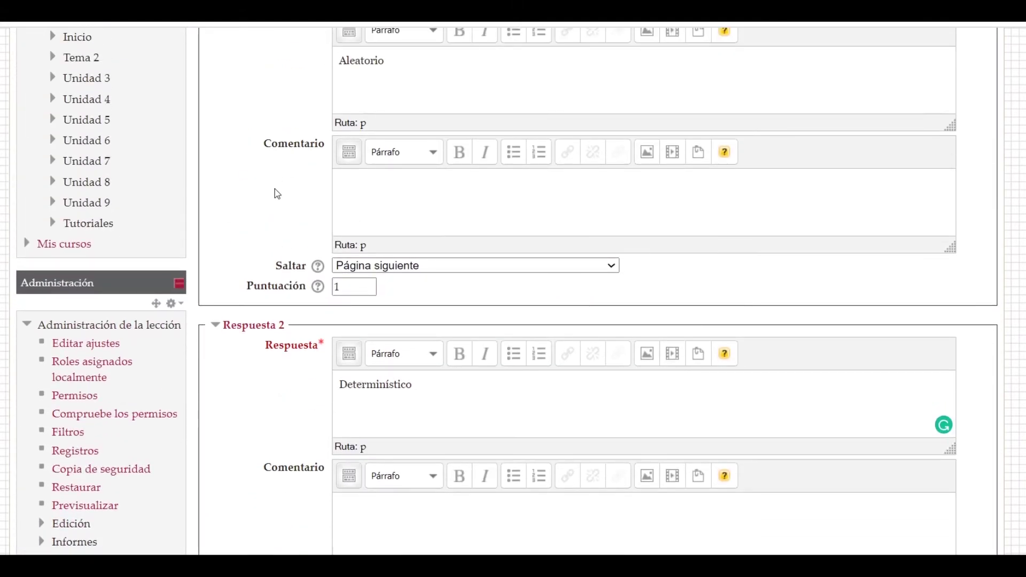
pyautogui.scroll(1, 278, 181)
pyautogui.click(419, 126)
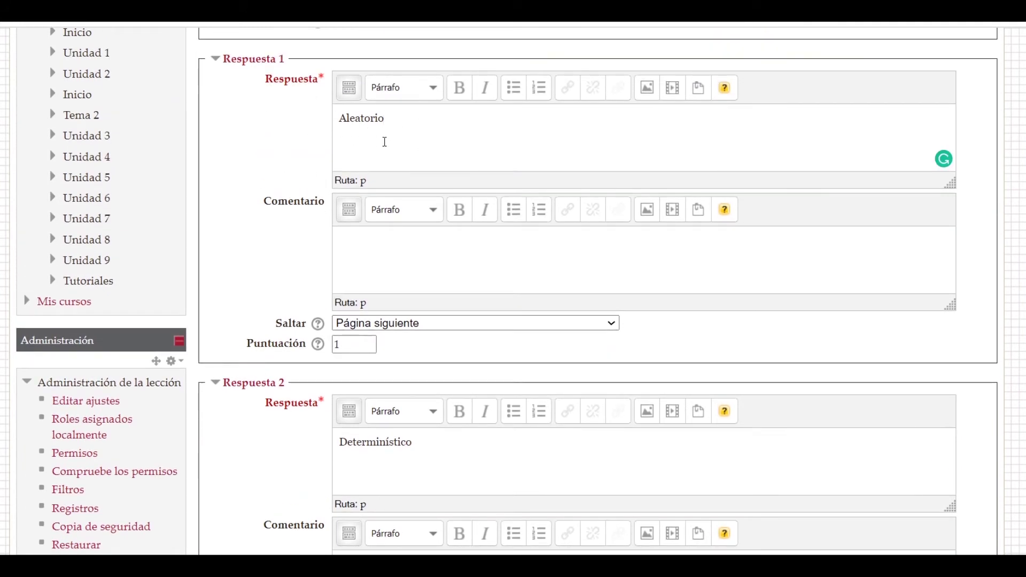
pyautogui.click(475, 323)
pyautogui.click(293, 271)
# - Leave Respuesta 3 and Respuesta 4 empty and save the question page
pyautogui.scroll(-1, 293, 271)
pyautogui.scroll(-7, 295, 275)
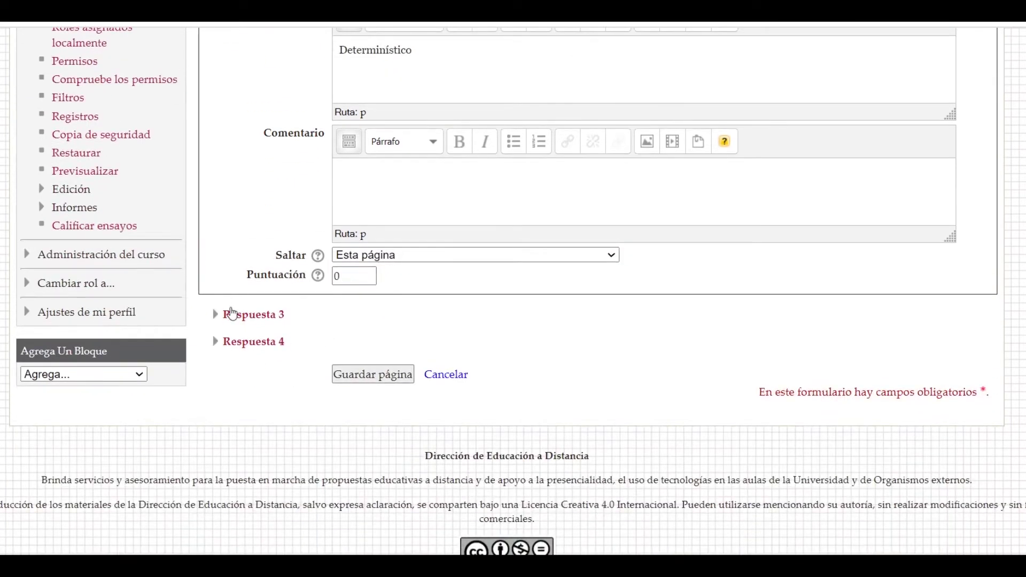
pyautogui.click(234, 319)
pyautogui.click(235, 318)
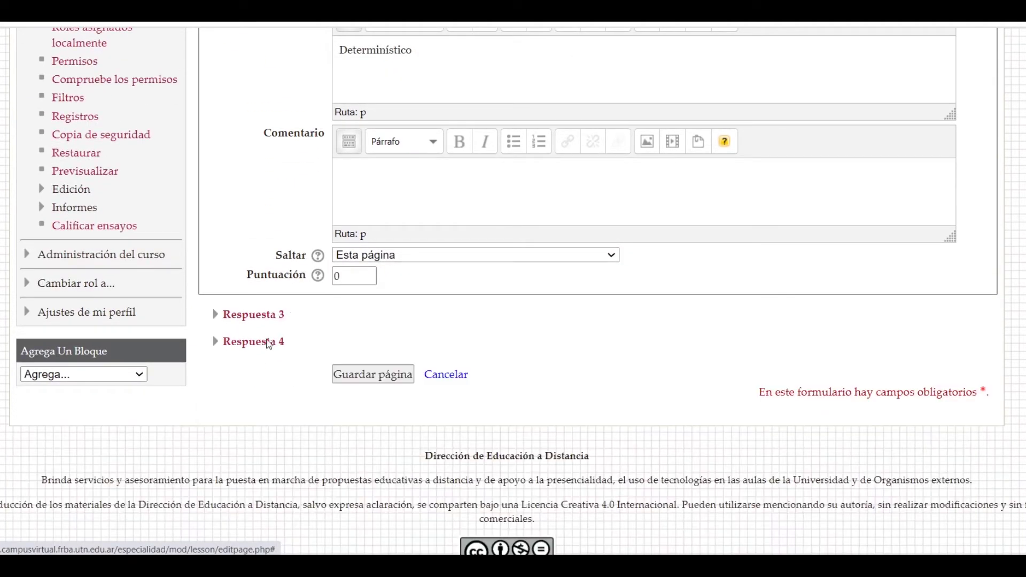
pyautogui.click(363, 377)
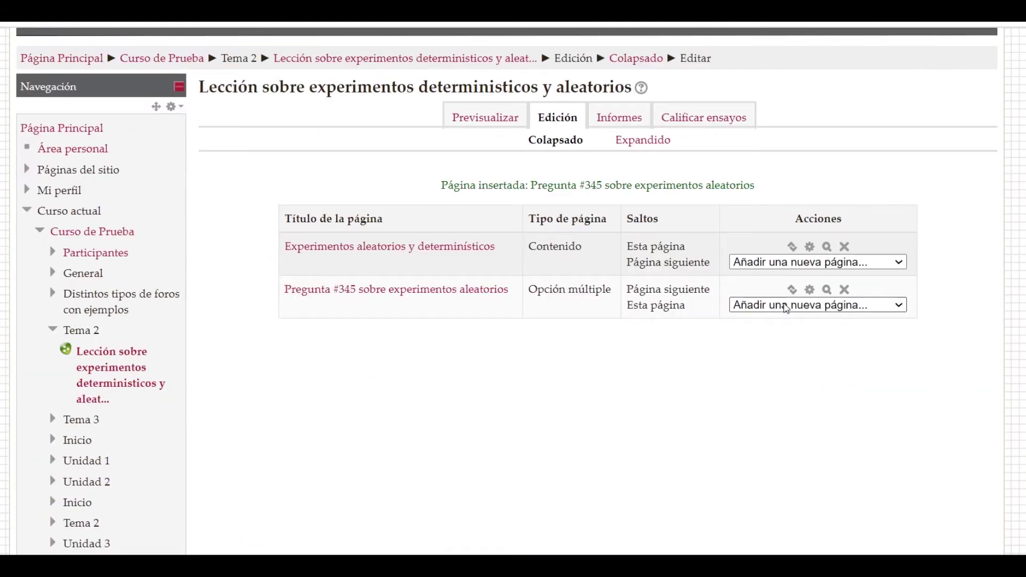
# - Add another Opción múltiple question page after Pregunta #345
pyautogui.click(786, 308)
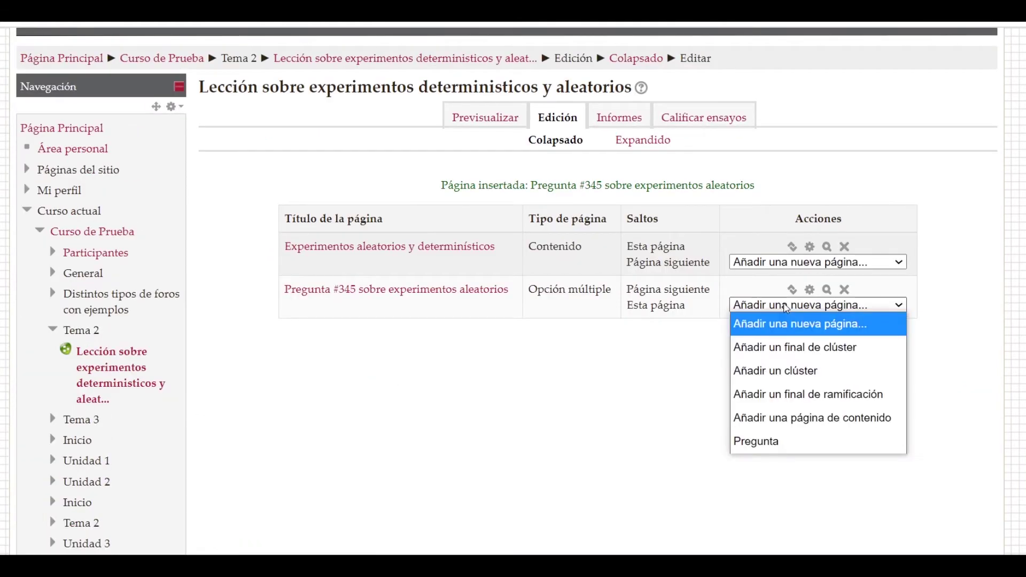
pyautogui.click(808, 440)
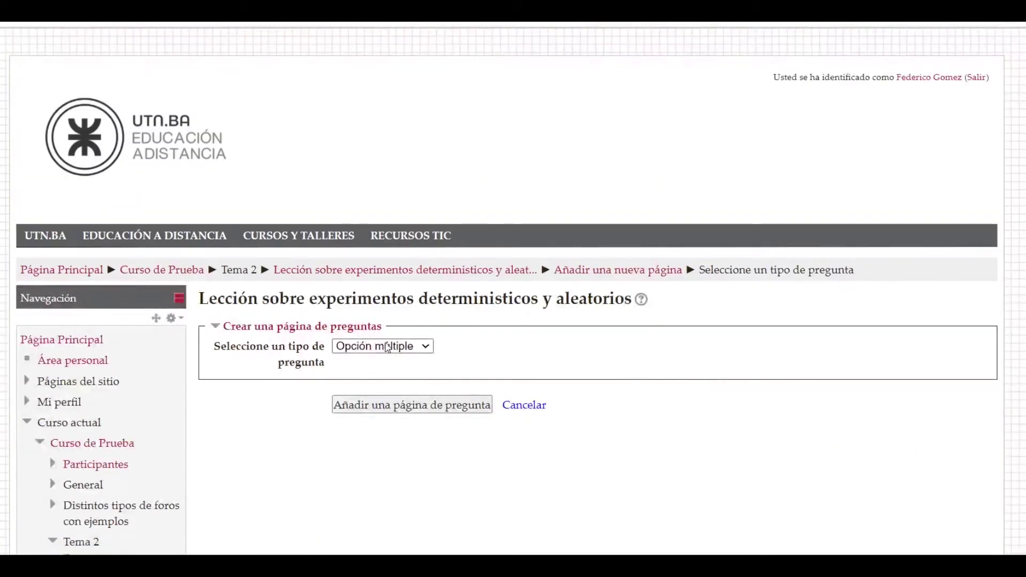
pyautogui.click(376, 406)
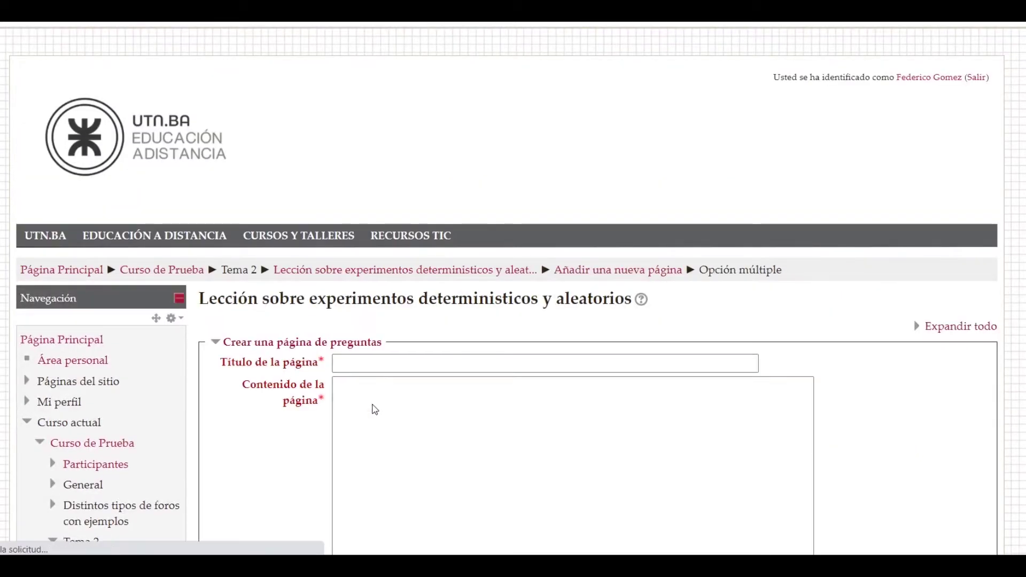
# - Title the page "Pregunta #234 sobre experimentos aleatorios y determinísticos" and ask whether observing the colour a roulette ball lands on is deterministic or random
pyautogui.click(372, 363)
pyautogui.scroll(-2, 421, 474)
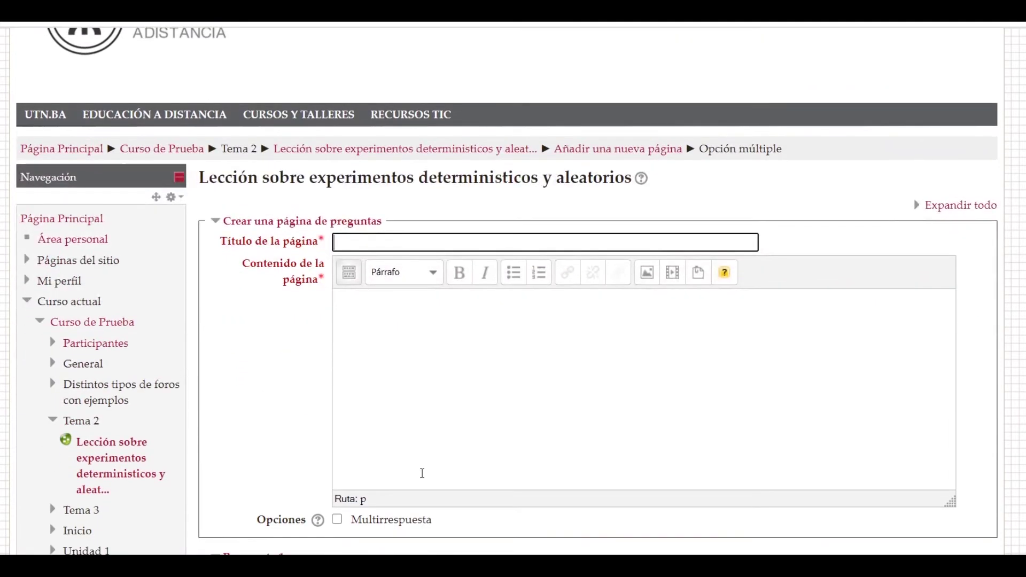
pyautogui.write('Pregunta #23')
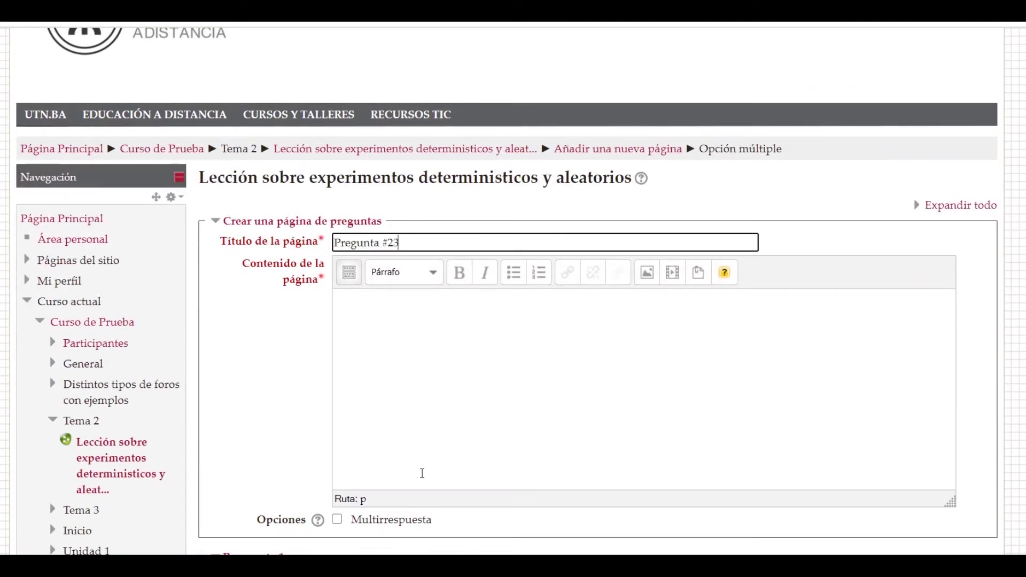
pyautogui.write('4 sobre experi')
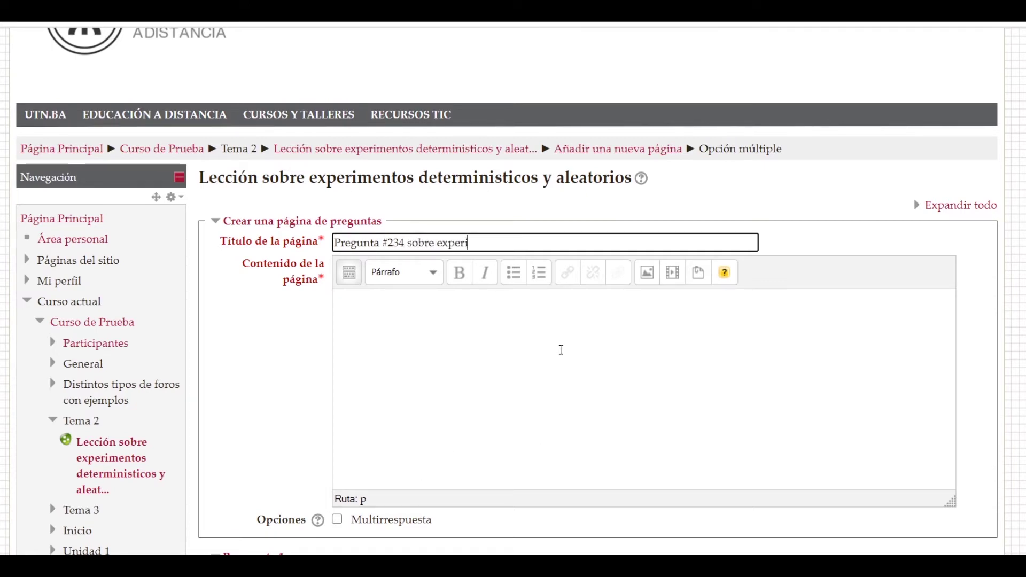
pyautogui.write('mentos aleatorios y ')
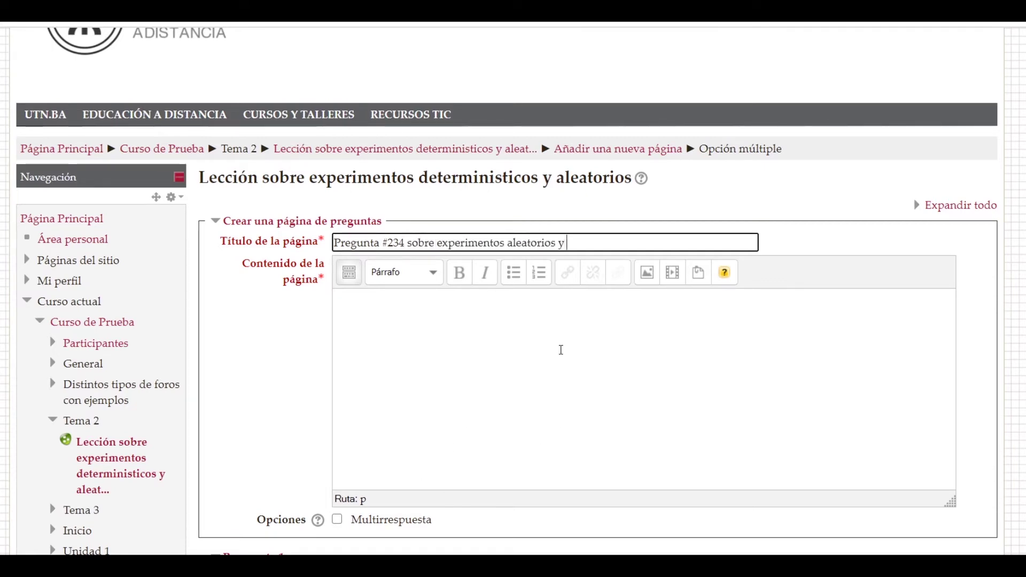
pyautogui.write('determinísticos')
pyautogui.click(561, 350)
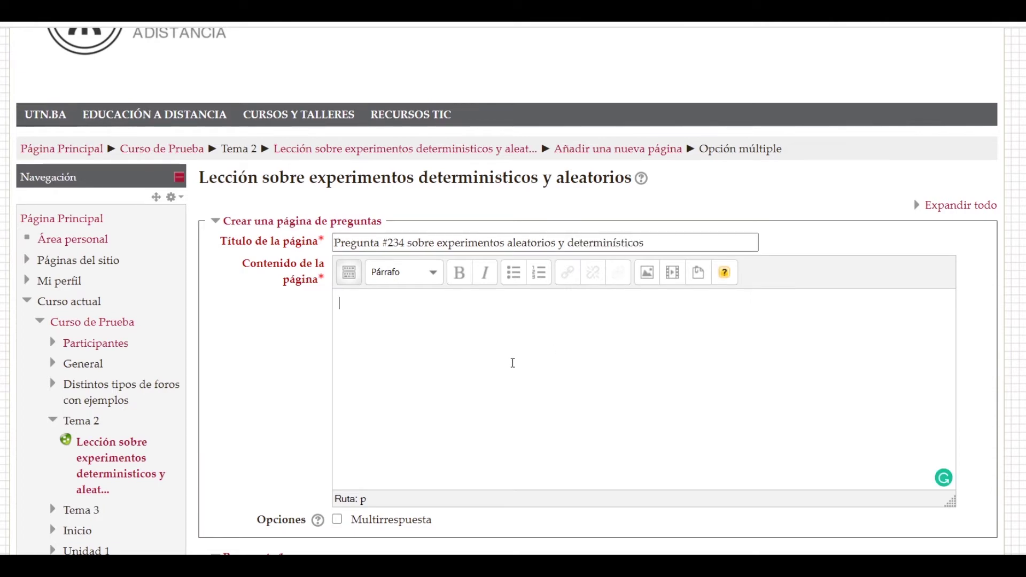
pyautogui.write('Tiro una bola en la ruleta en movimiento y miro el color del número sobre el que cae la bola.')
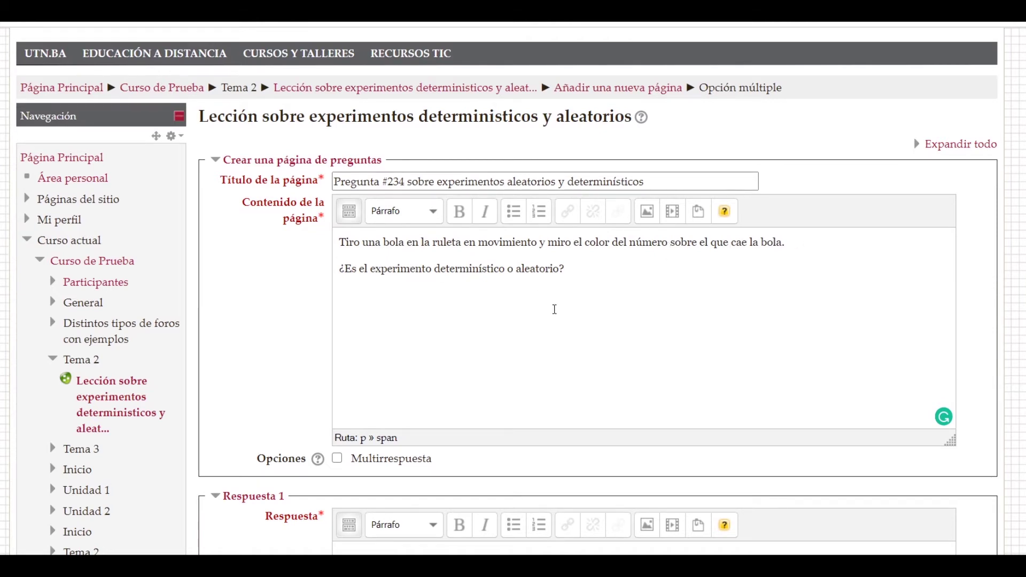
# - Enter "Aleatorio" as Respuesta 1 and "Determinístico" as Respuesta 2 of the roulette question
pyautogui.scroll(-5, 273, 370)
pyautogui.click(397, 318)
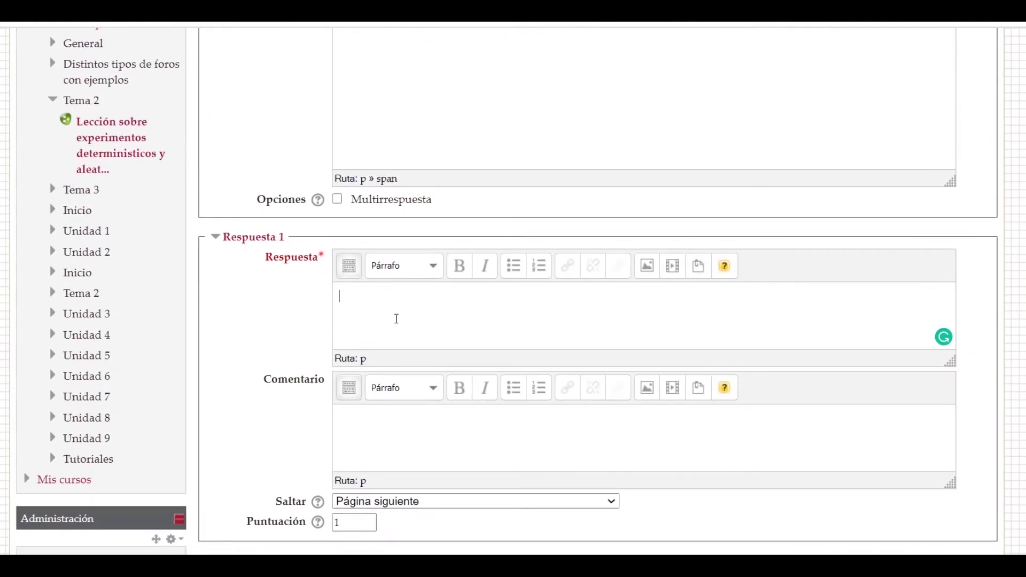
pyautogui.write('Aleatorio')
pyautogui.scroll(-3, 397, 318)
pyautogui.scroll(-1, 397, 318)
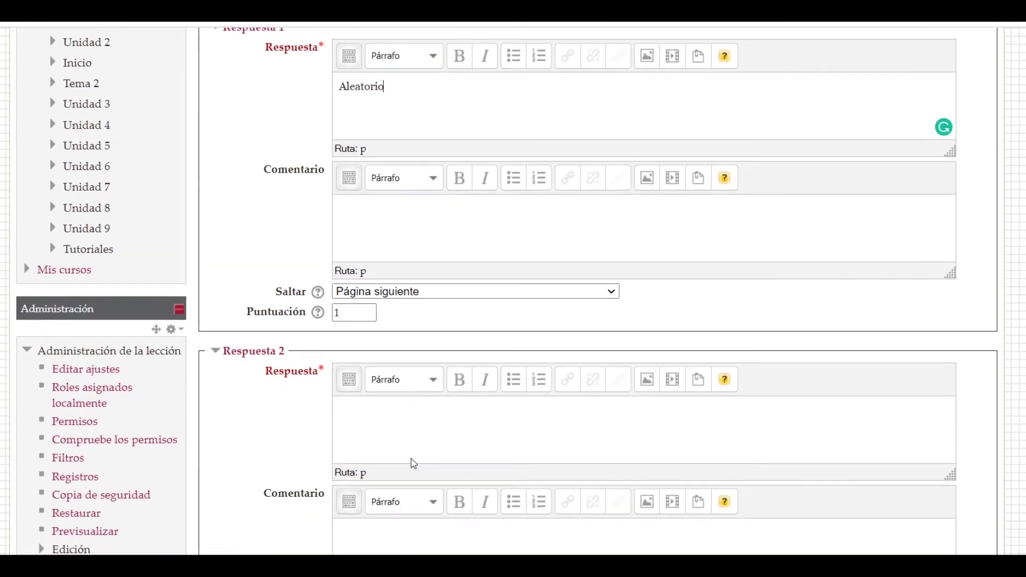
pyautogui.click(406, 410)
pyautogui.write('Determin')
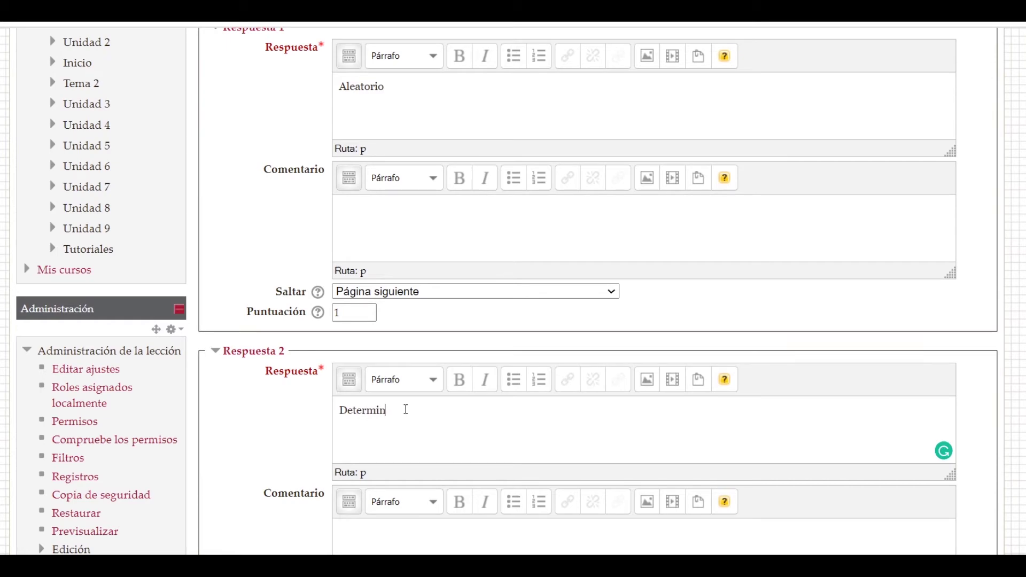
pyautogui.write('istico')
# - Add the comment "Muy bien" to Respuesta 1, leave the Respuesta 2 comment empty, and save the question page
pyautogui.scroll(2, 406, 410)
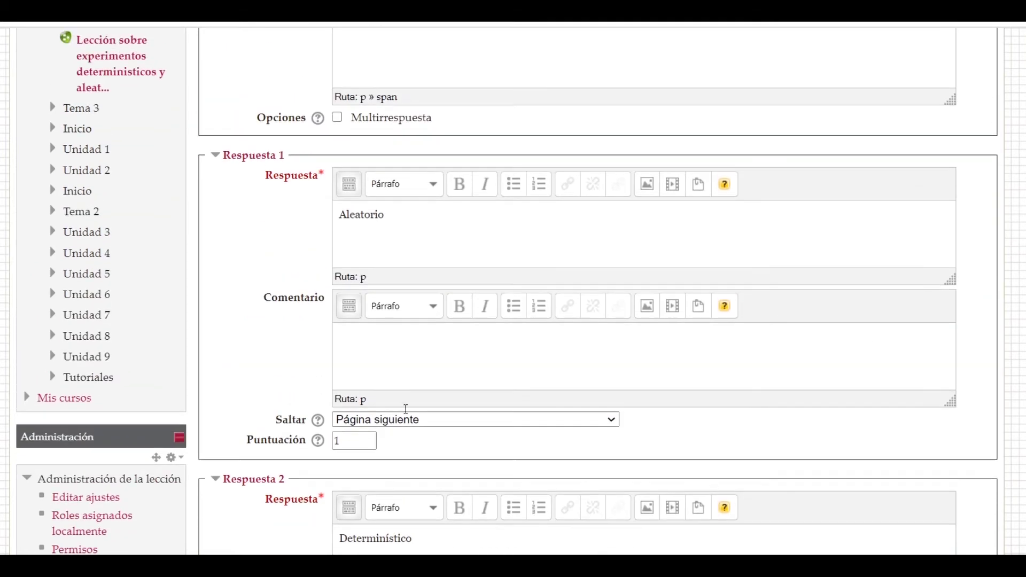
pyautogui.click(369, 342)
pyautogui.write('M')
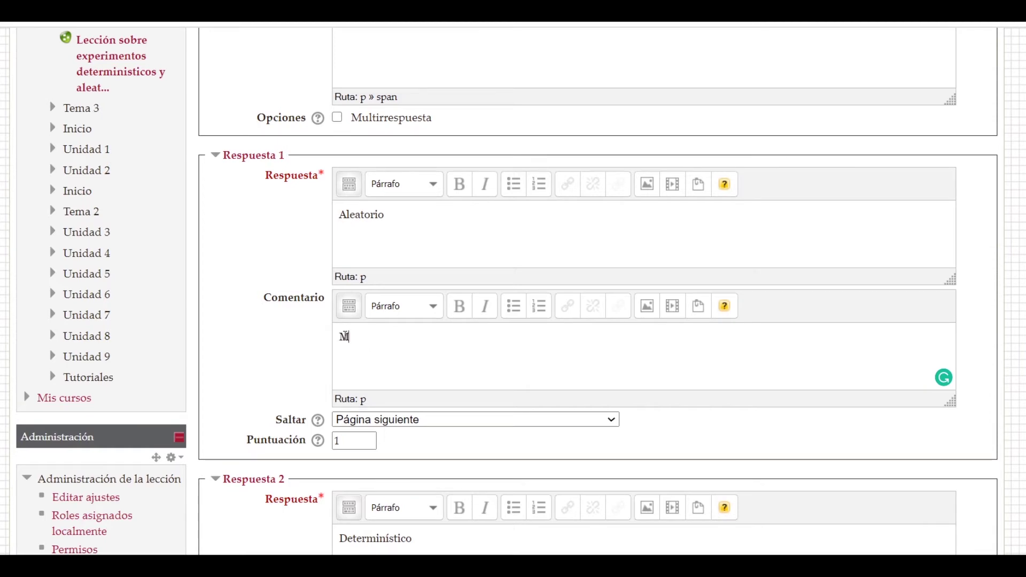
pyautogui.write('uy bien')
pyautogui.scroll(-5, 348, 337)
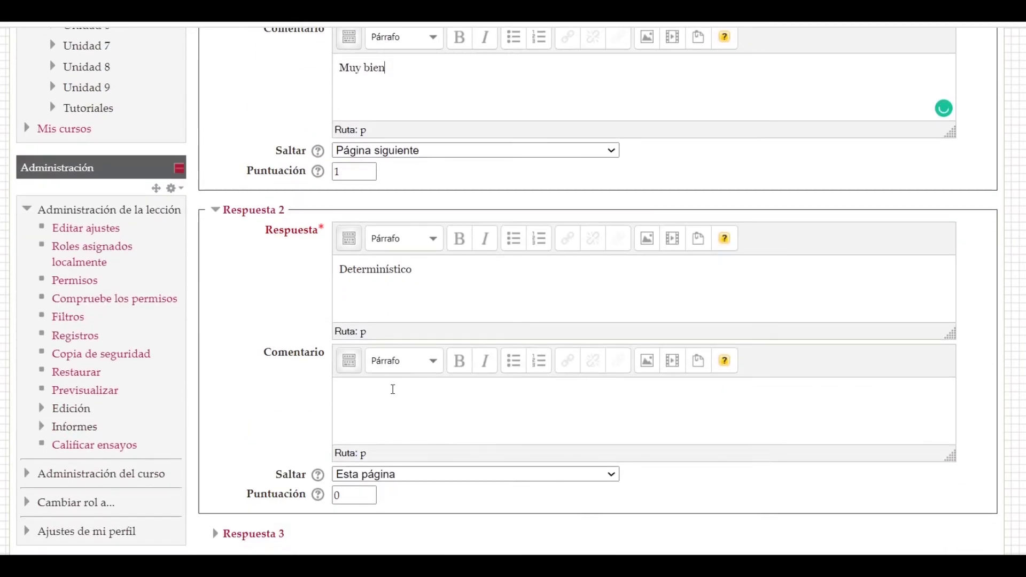
pyautogui.click(392, 389)
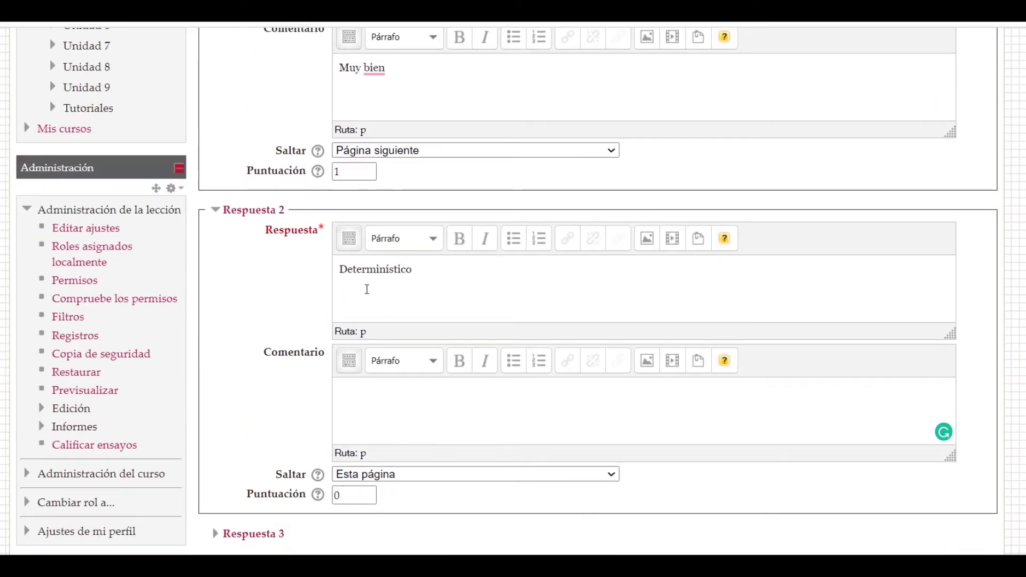
pyautogui.scroll(-4, 320, 406)
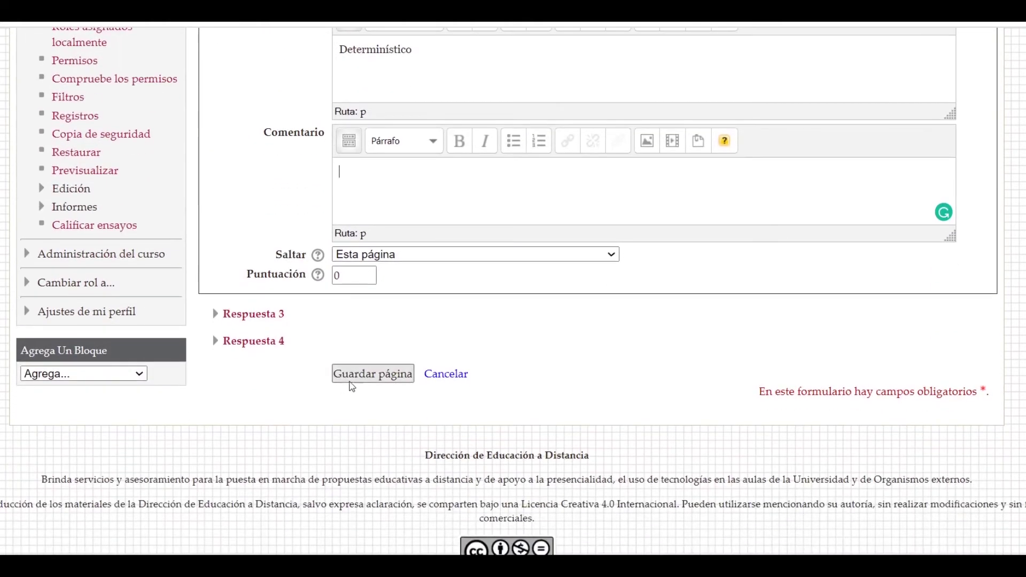
pyautogui.click(363, 374)
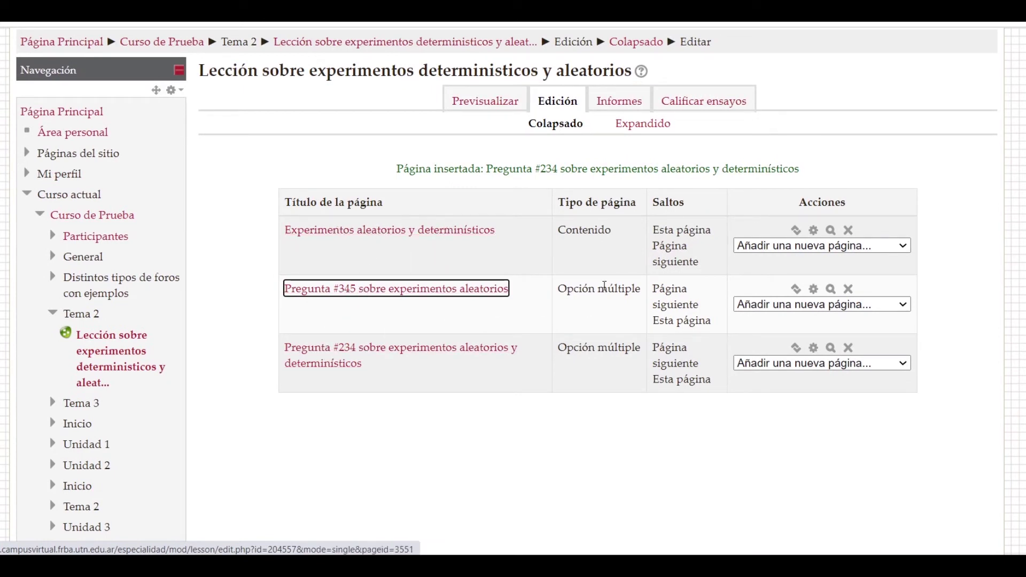
# - Add and save an Ensayo question page titled "Pregunta #143 sobre experimentos determinísticos y aleatorios", requesting two random and two deterministic experiments
pyautogui.click(773, 364)
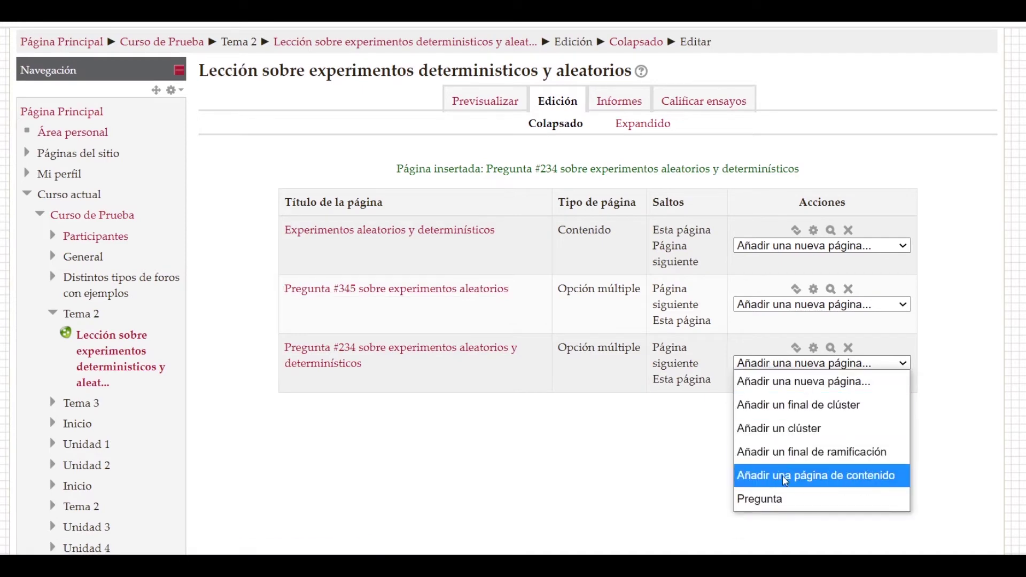
pyautogui.click(774, 498)
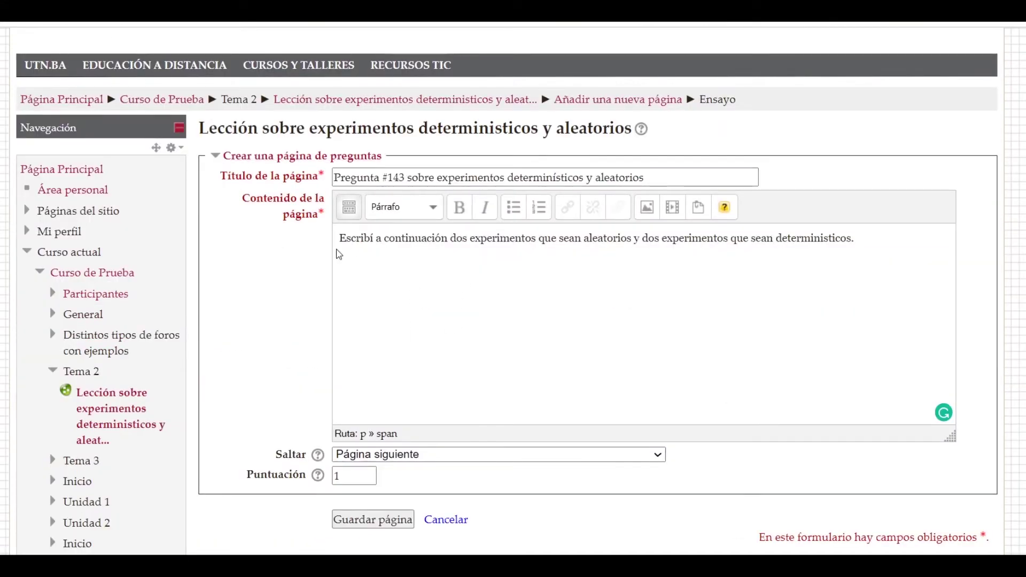
pyautogui.scroll(-4, 279, 336)
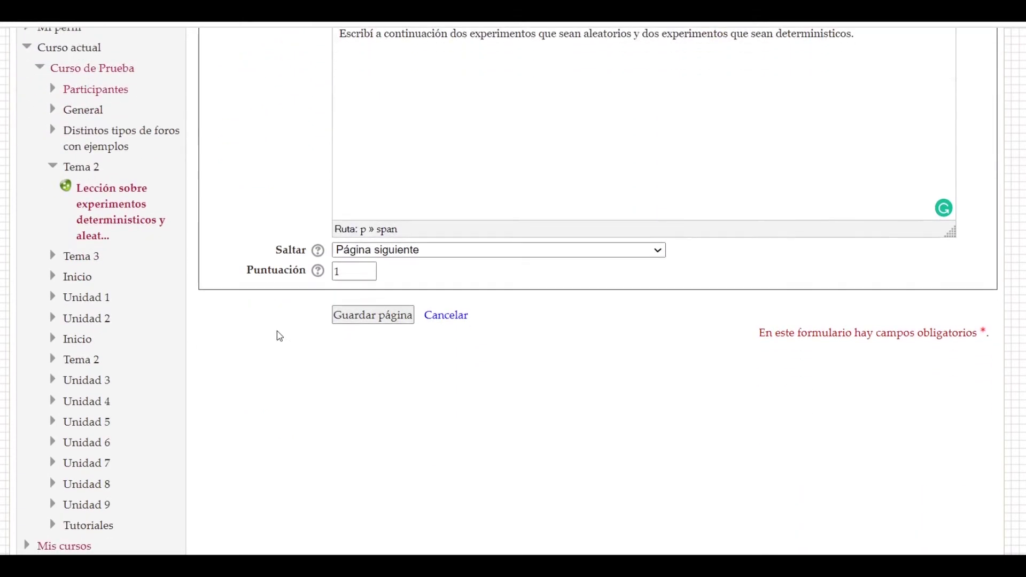
pyautogui.click(349, 312)
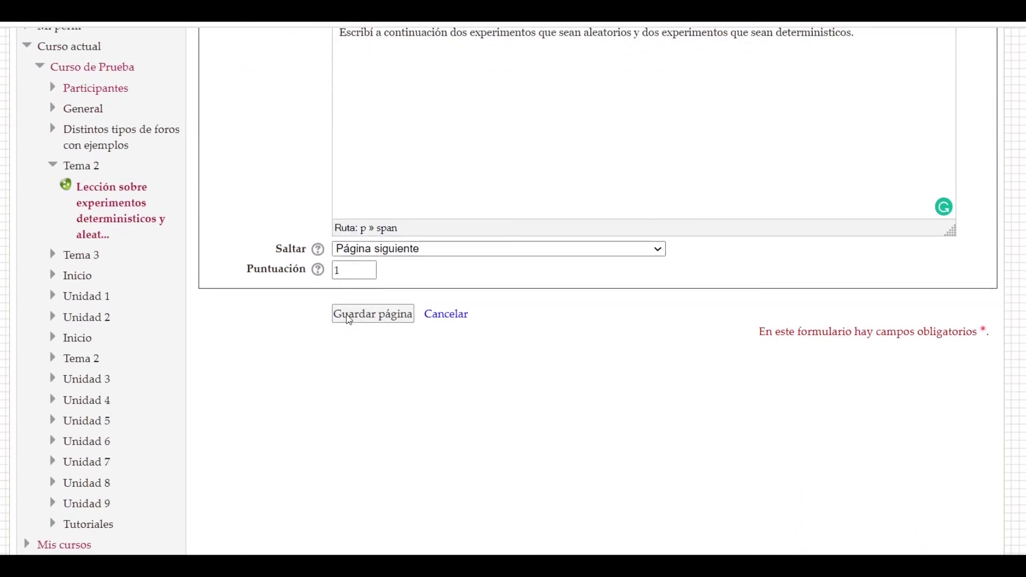
pyautogui.scroll(3, 349, 319)
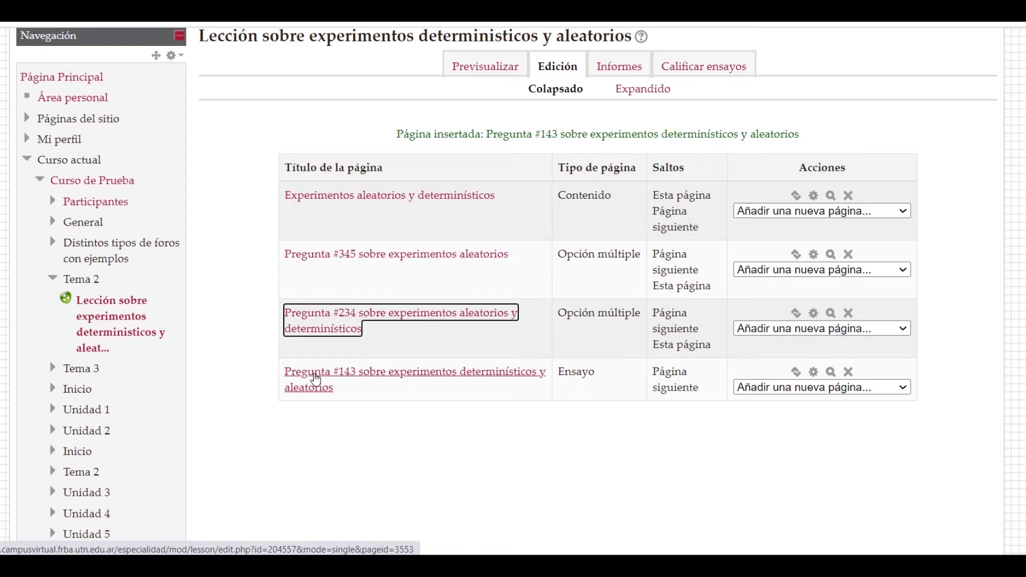
# - Add a new content page after the Pregunta #143 essay page
pyautogui.click(465, 425)
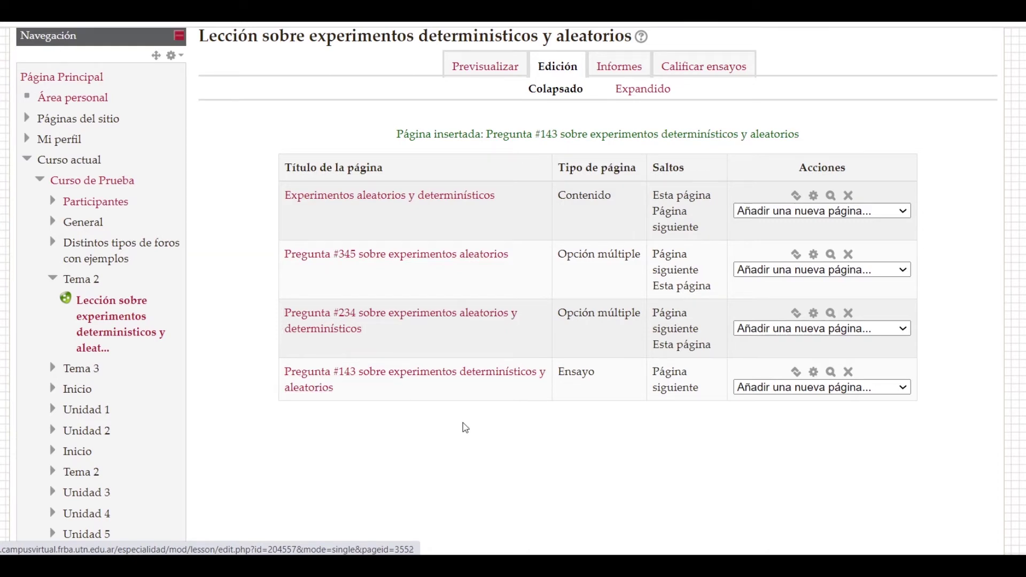
pyautogui.click(762, 393)
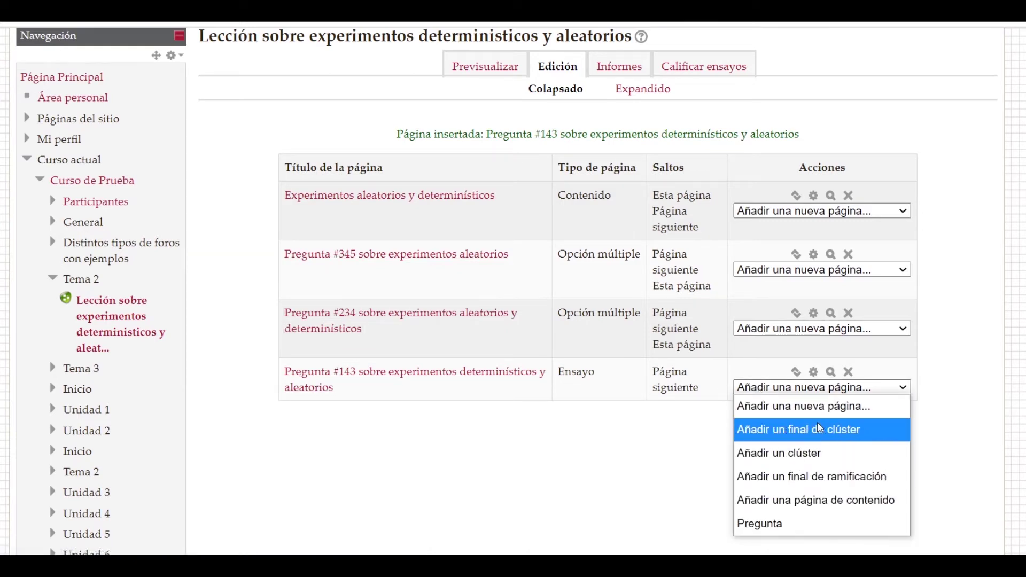
pyautogui.click(823, 389)
pyautogui.click(823, 389)
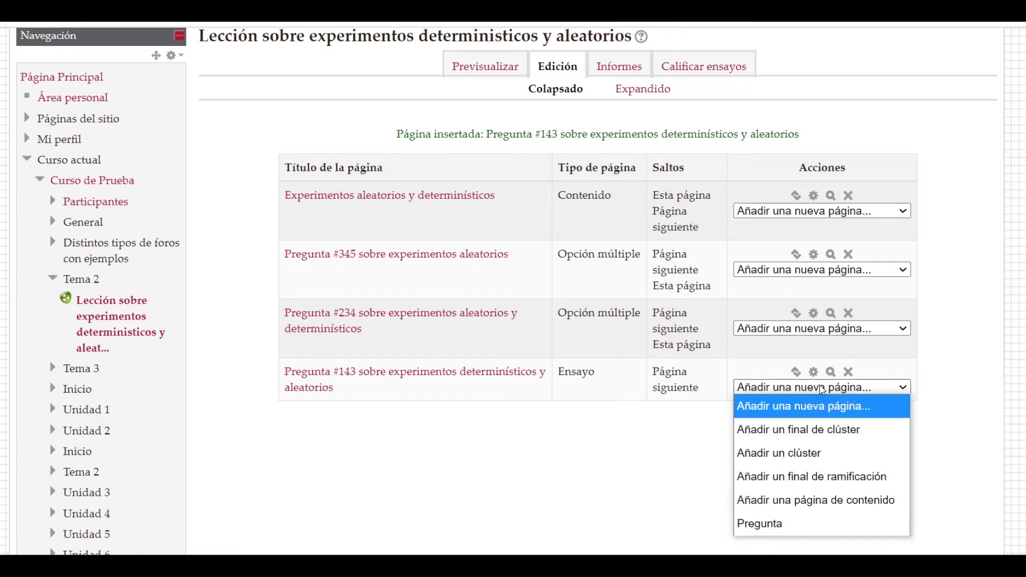
pyautogui.click(865, 500)
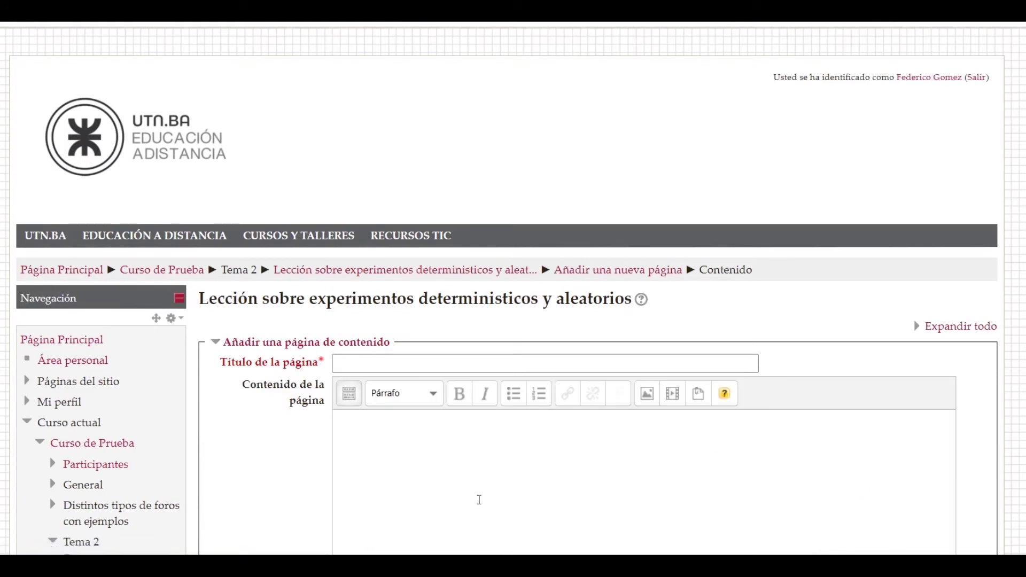
# - Title the content page "Espacio muestral" and paste in the sample space explanation with its table of random experiments
pyautogui.scroll(-3, 479, 499)
pyautogui.click(367, 168)
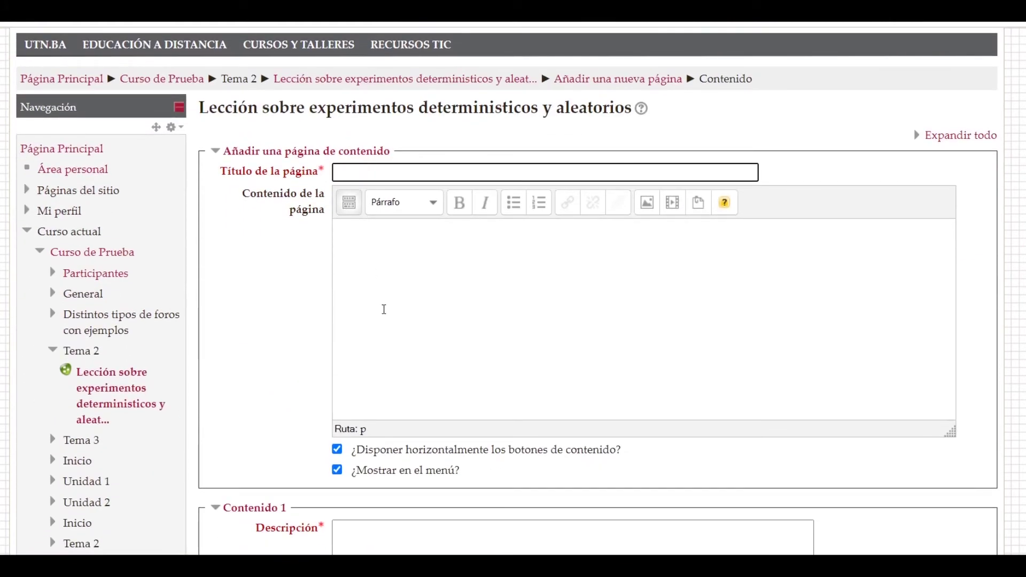
pyautogui.click(384, 328)
pyautogui.scroll(-2, 284, 345)
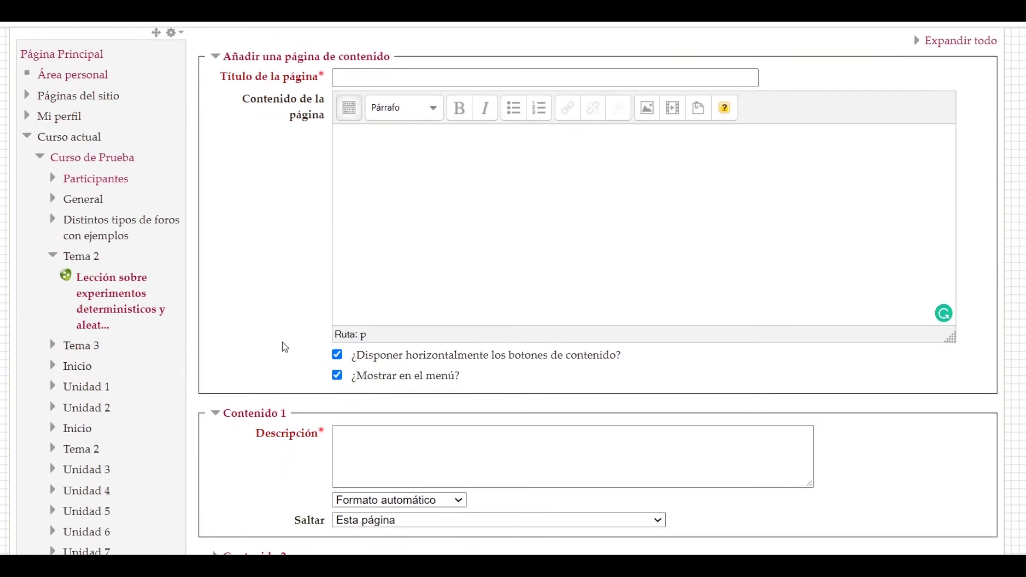
pyautogui.hotkey('ctrl', 'v')
# - Enter "Continuar" as the Contenido 1 description and save the Espacio muestral page
pyautogui.click(394, 382)
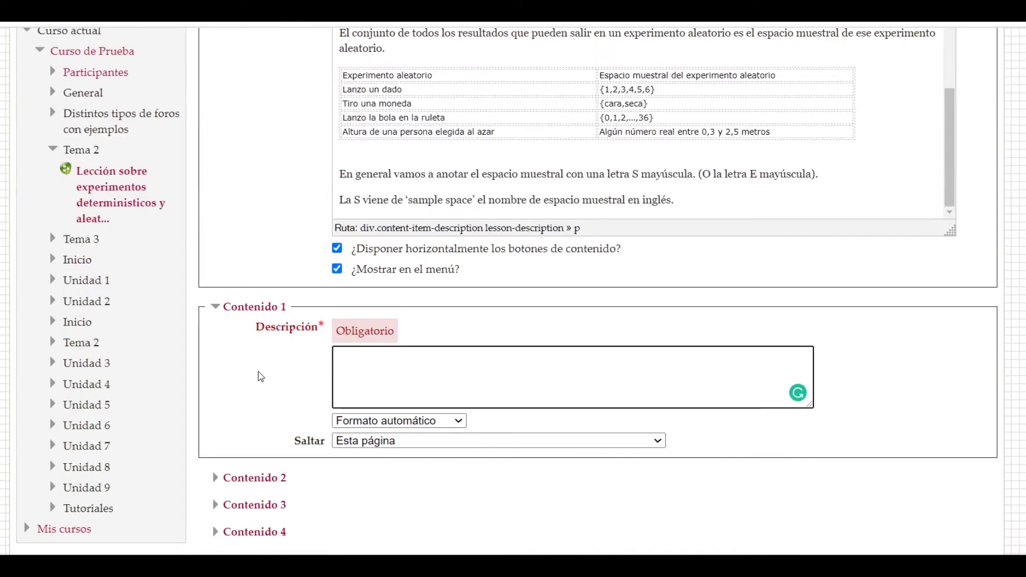
pyautogui.write('Continuar')
pyautogui.scroll(-3, 382, 377)
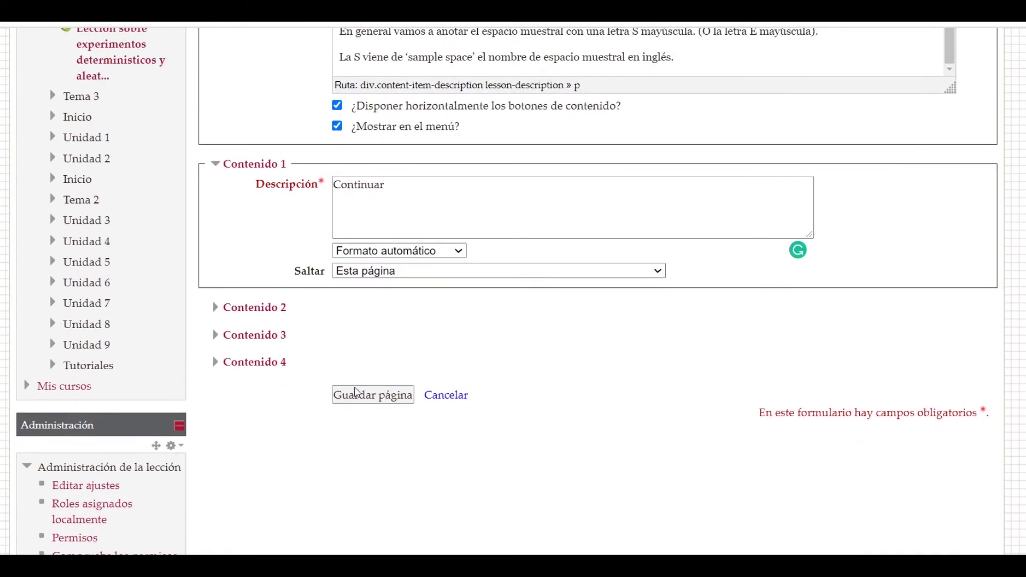
pyautogui.click(357, 395)
pyautogui.scroll(1, 358, 393)
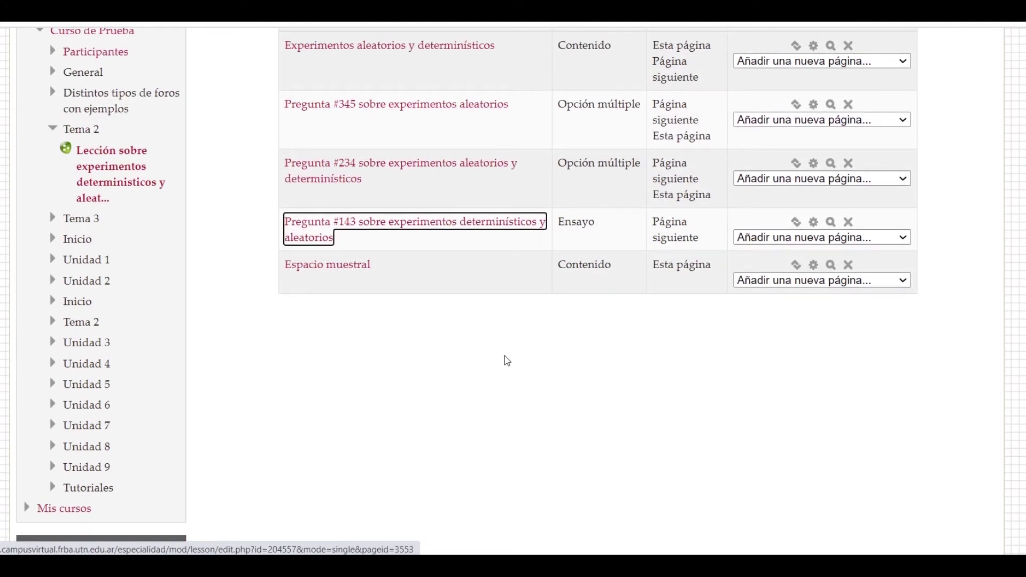
pyautogui.click(529, 397)
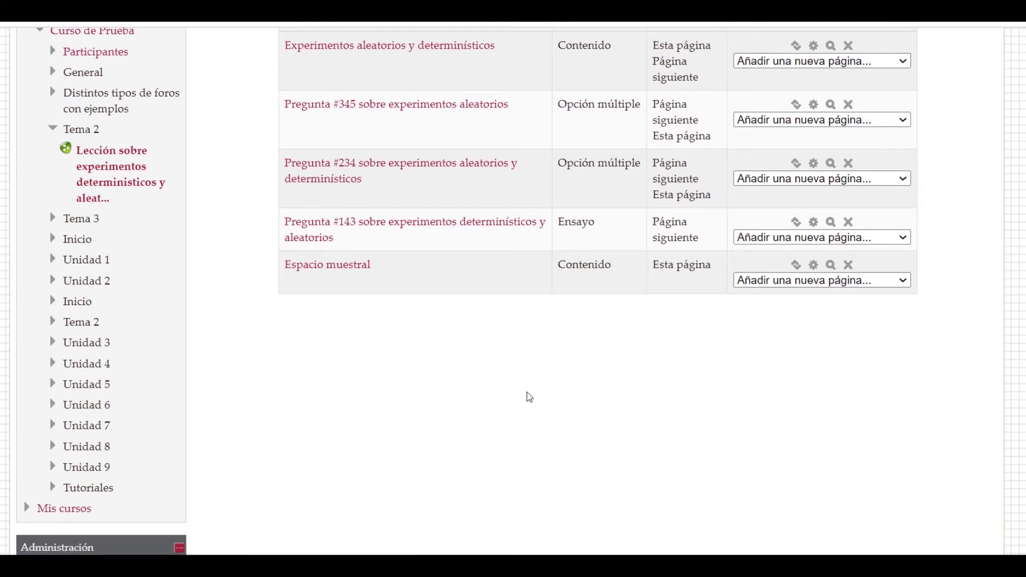
pyautogui.scroll(2, 530, 397)
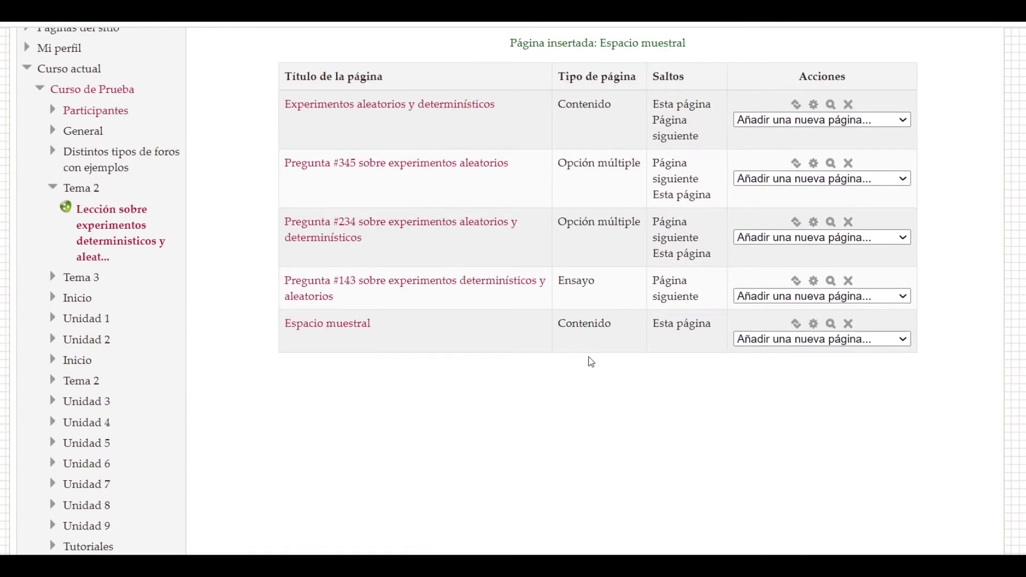
# - Reopen the Espacio muestral page for editing and enter "Volver para atrás" as the Contenido 2 description
pyautogui.click(814, 323)
pyautogui.scroll(-10, 258, 460)
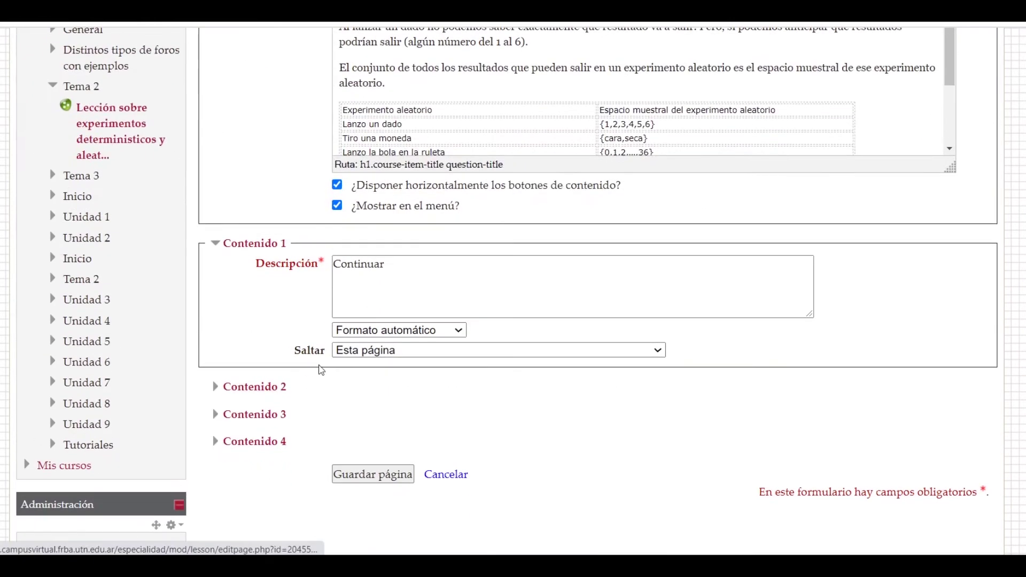
pyautogui.click(416, 289)
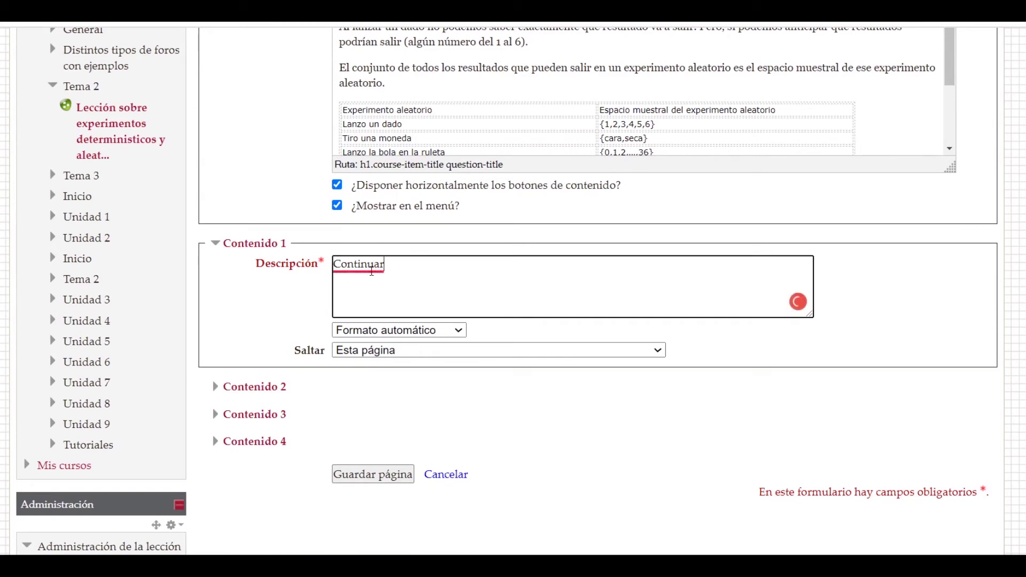
pyautogui.click(250, 390)
pyautogui.click(366, 422)
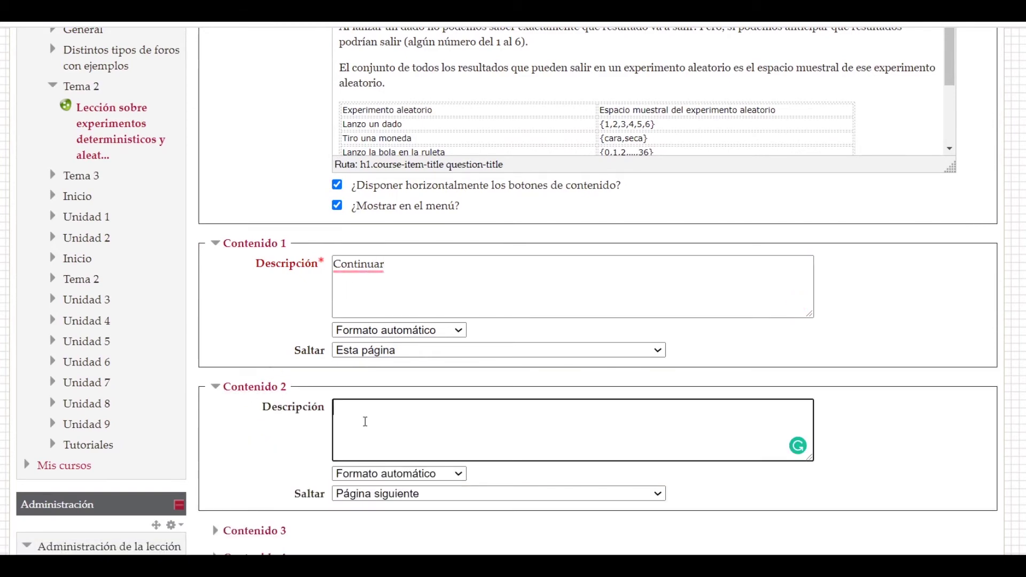
pyautogui.write('Volver para atrás')
# - Enter "Ir a las preguntas sobre este tema." as the Contenido 3 description
pyautogui.press('Tab')
pyautogui.press('Tab')
pyautogui.press('Tab')
pyautogui.write('Ir a las pregun')
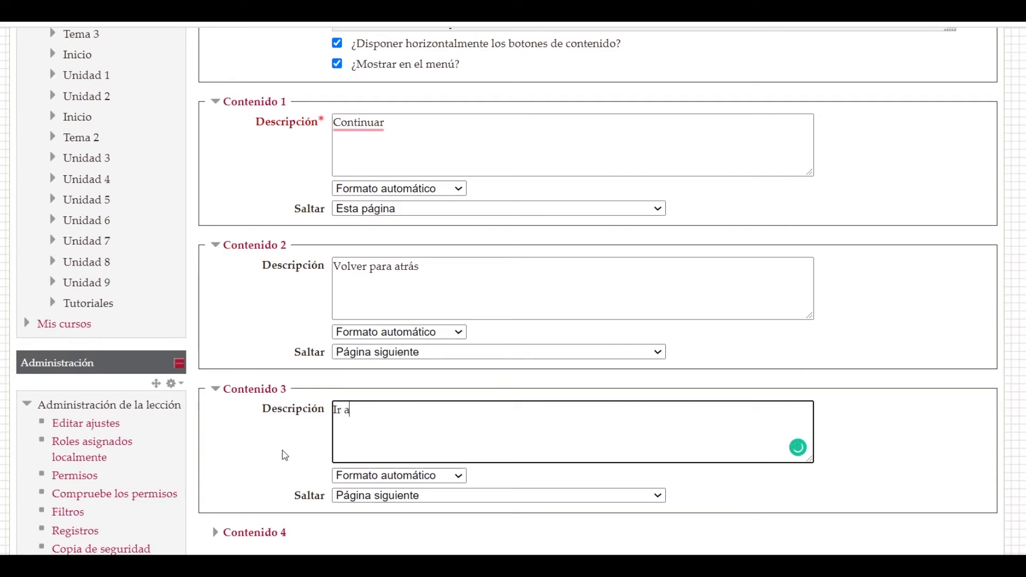
pyautogui.write('tas sobre este te')
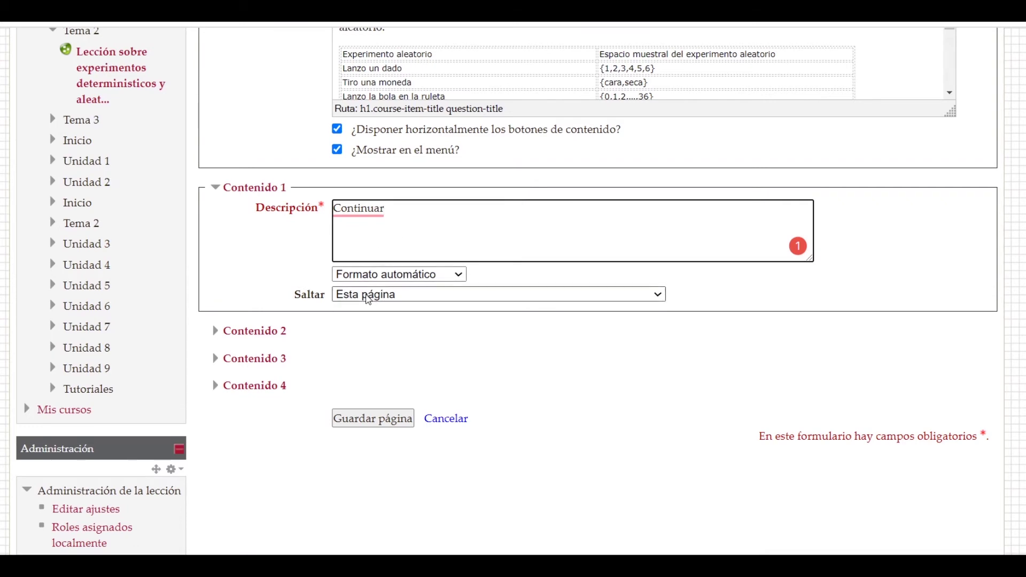
# - Set the Contenido 1 jump for "Continuar" to Página siguiente on the Espacio muestral page
pyautogui.click(368, 300)
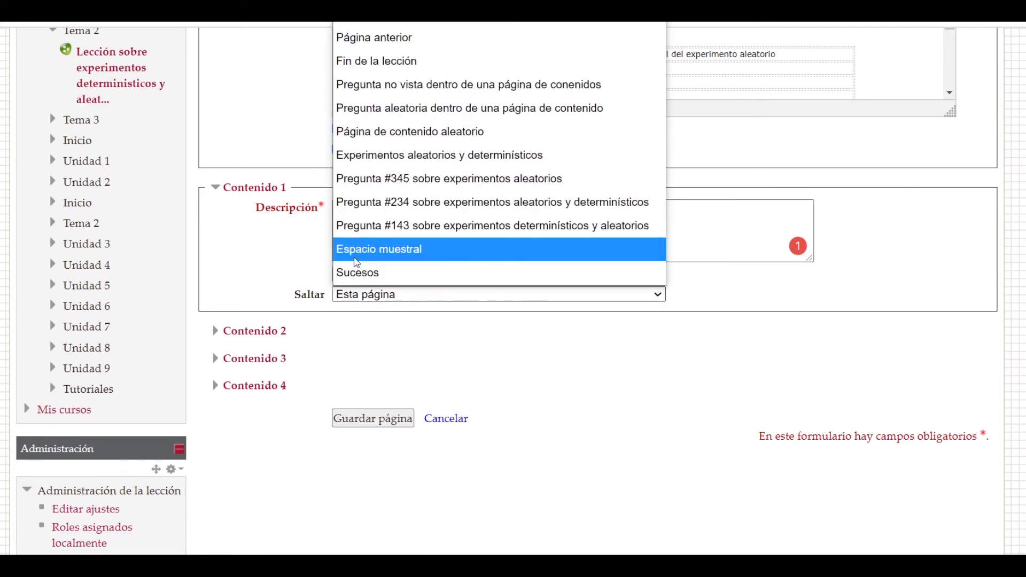
pyautogui.click(362, 274)
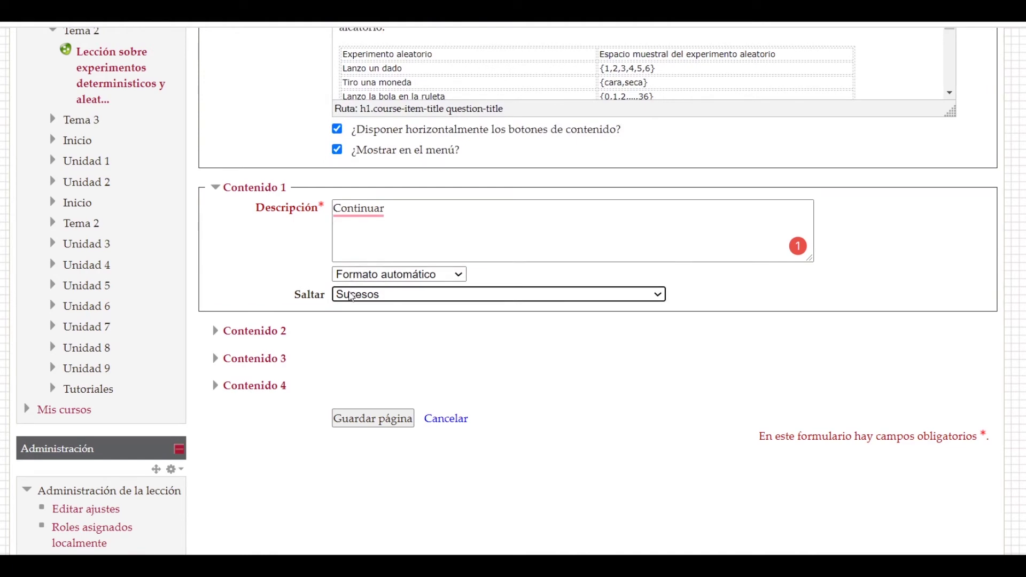
pyautogui.click(352, 297)
pyautogui.click(352, 297)
pyautogui.click(351, 297)
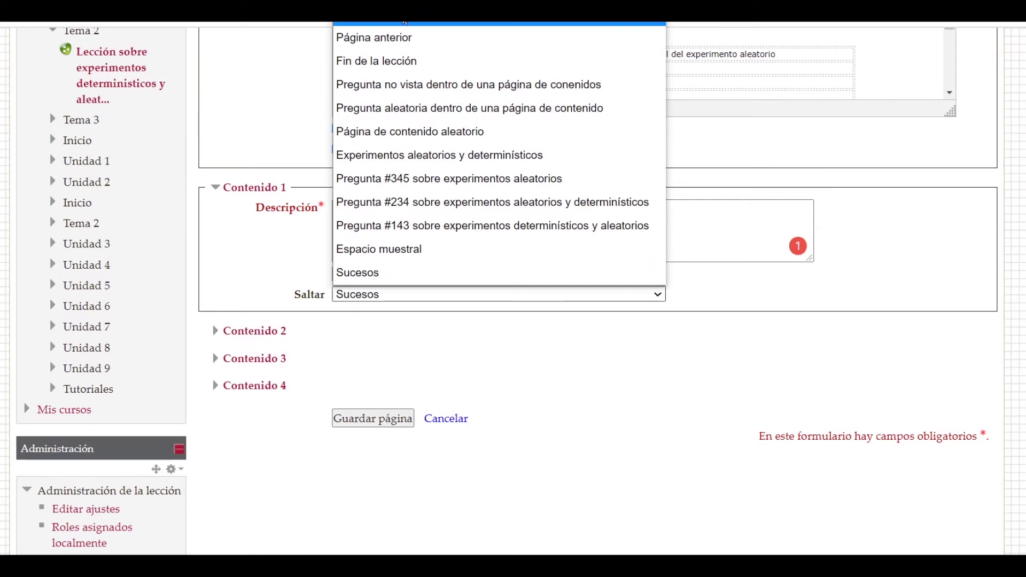
pyautogui.click(405, 22)
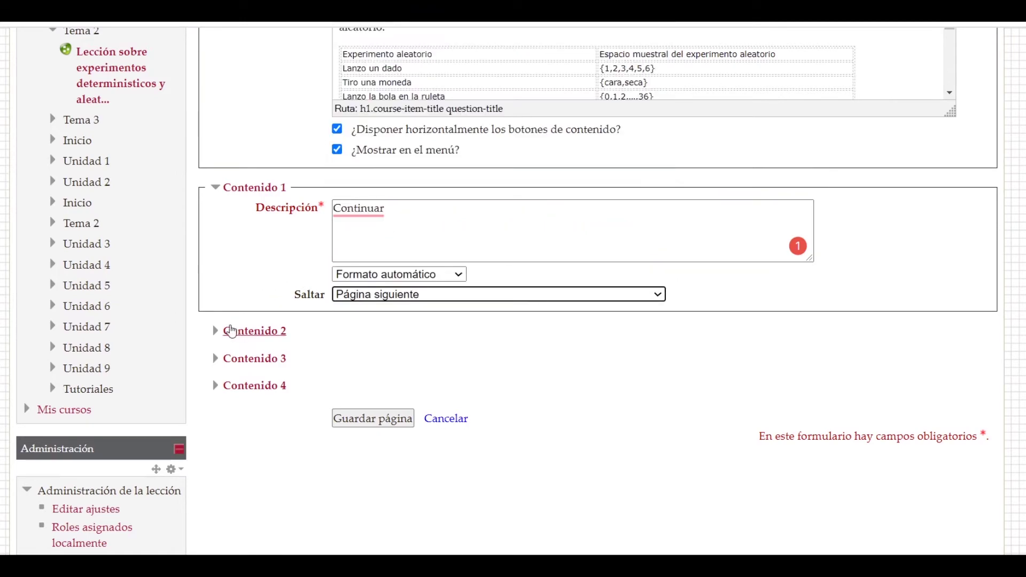
# - Expand Contenido 2 and set the jump for "Volver para atrás" to Página anterior
pyautogui.click(231, 332)
pyautogui.click(413, 364)
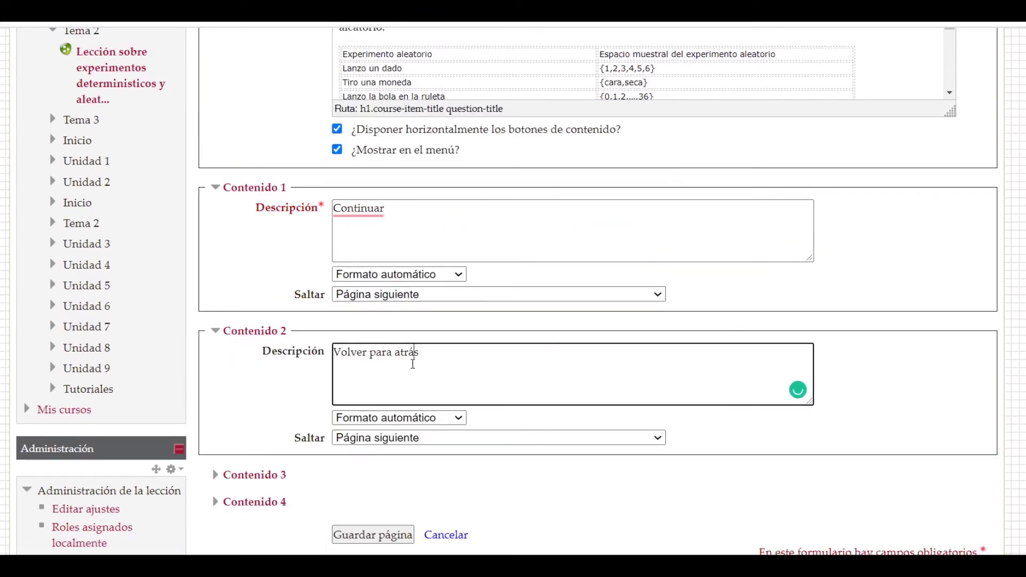
pyautogui.click(316, 442)
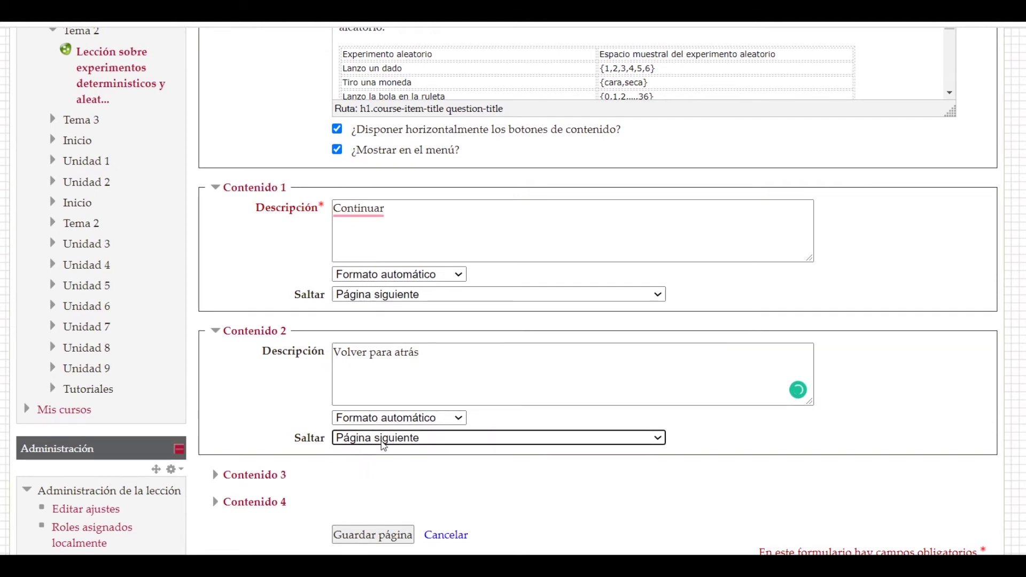
pyautogui.click(436, 377)
pyautogui.click(393, 439)
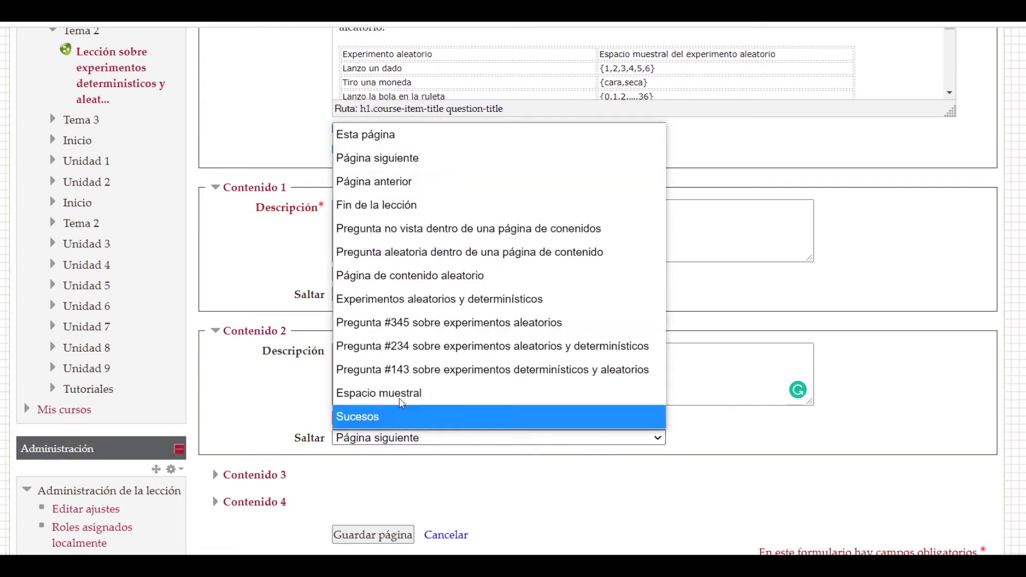
pyautogui.click(418, 180)
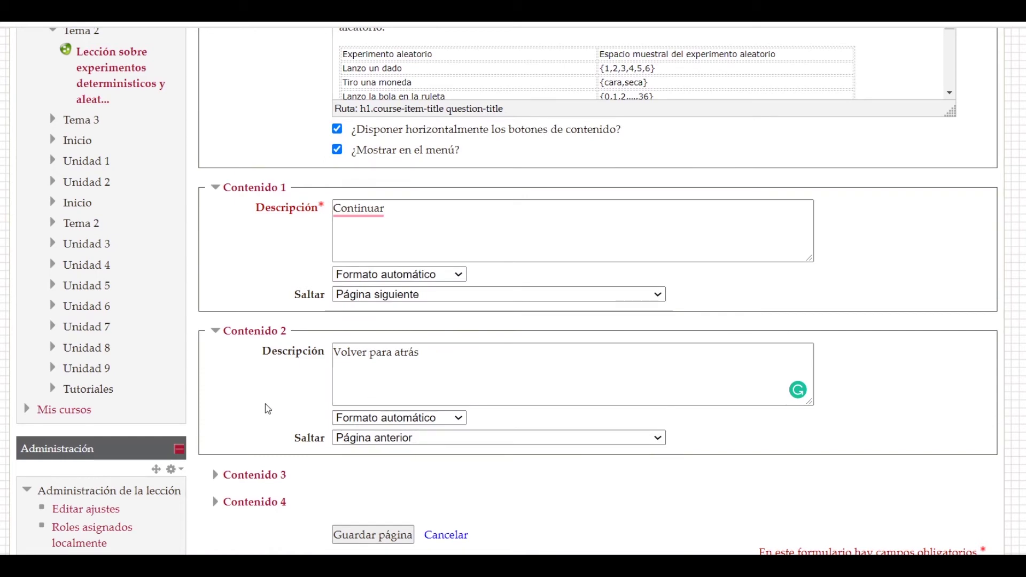
# - Clear the Contenido 3 description of the Espacio muestral page and save the page
pyautogui.click(242, 480)
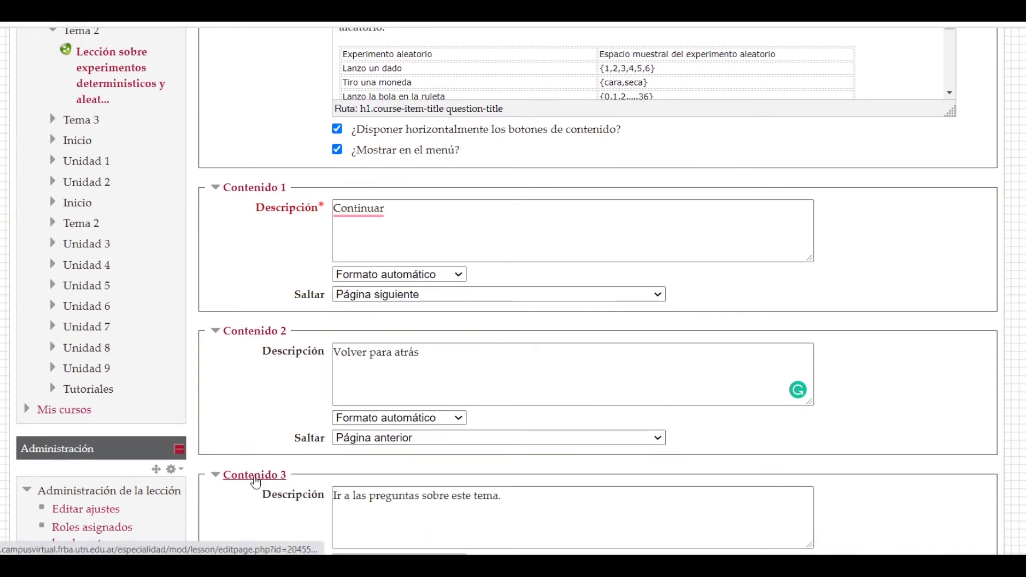
pyautogui.scroll(-3, 242, 486)
pyautogui.click(443, 361)
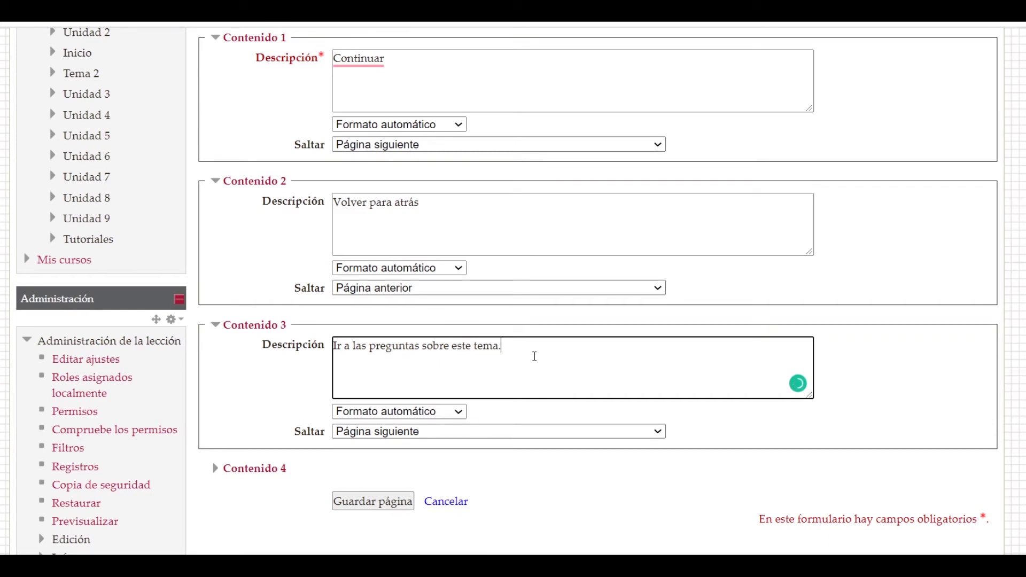
pyautogui.hotkey('ctrl', 'a')
pyautogui.press('BackSpace')
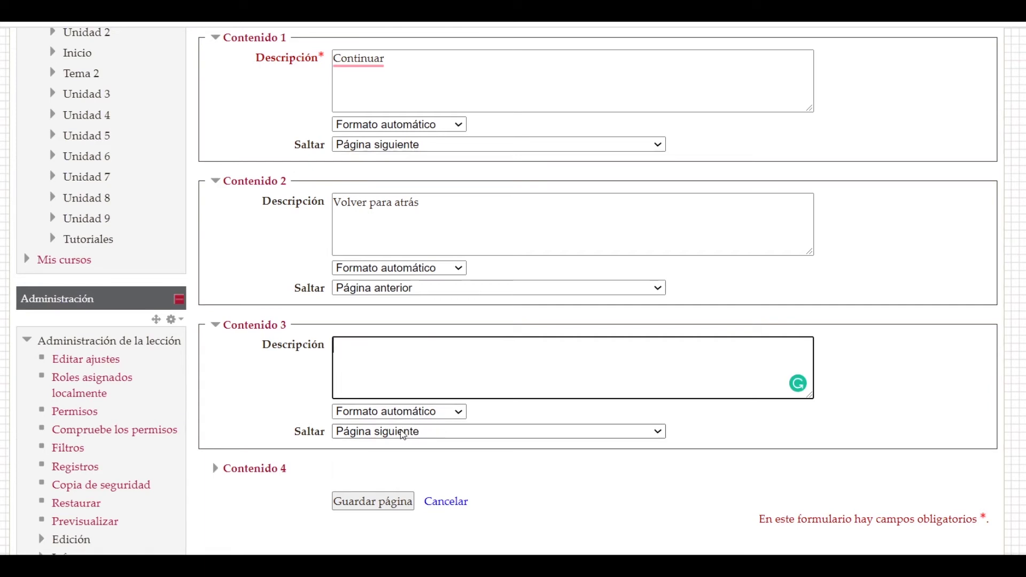
pyautogui.click(291, 387)
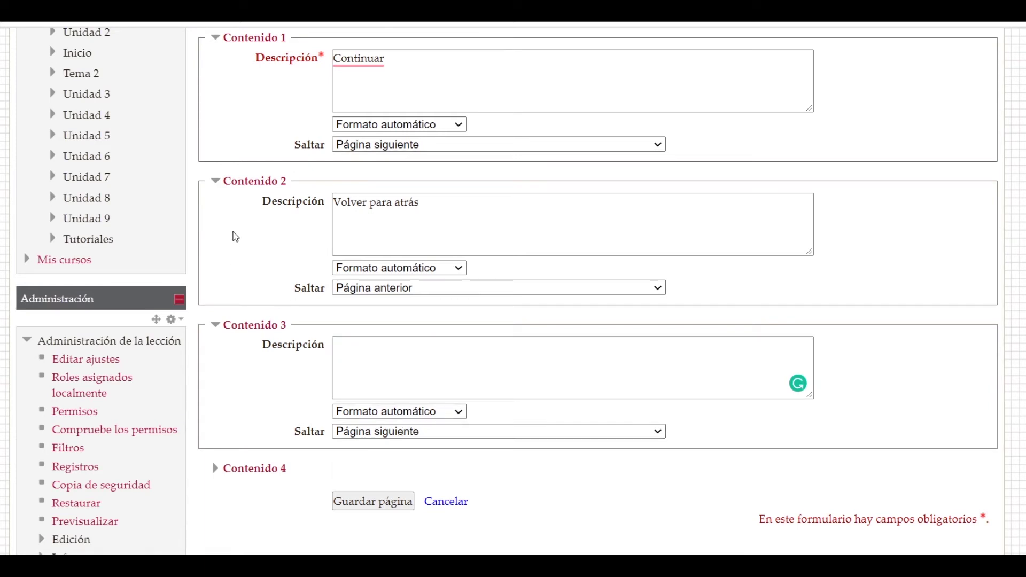
pyautogui.click(346, 502)
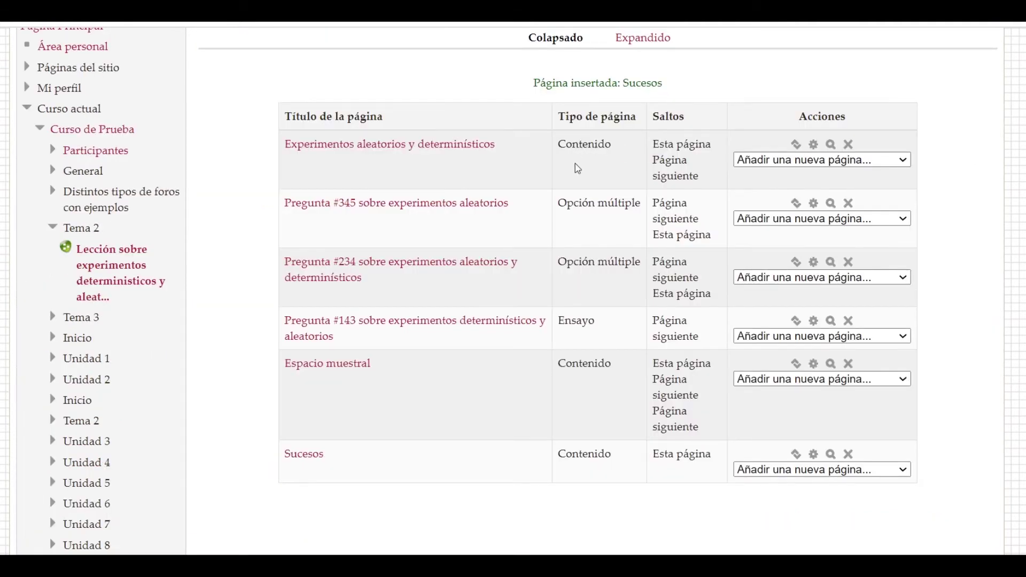
pyautogui.moveTo(559, 205); pyautogui.dragTo(566, 265)
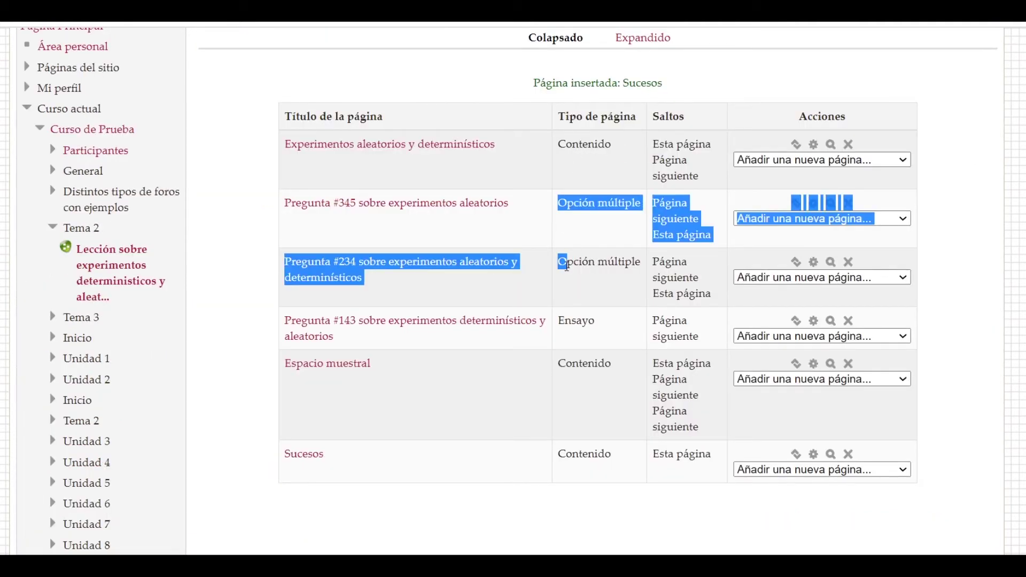
pyautogui.click(579, 317)
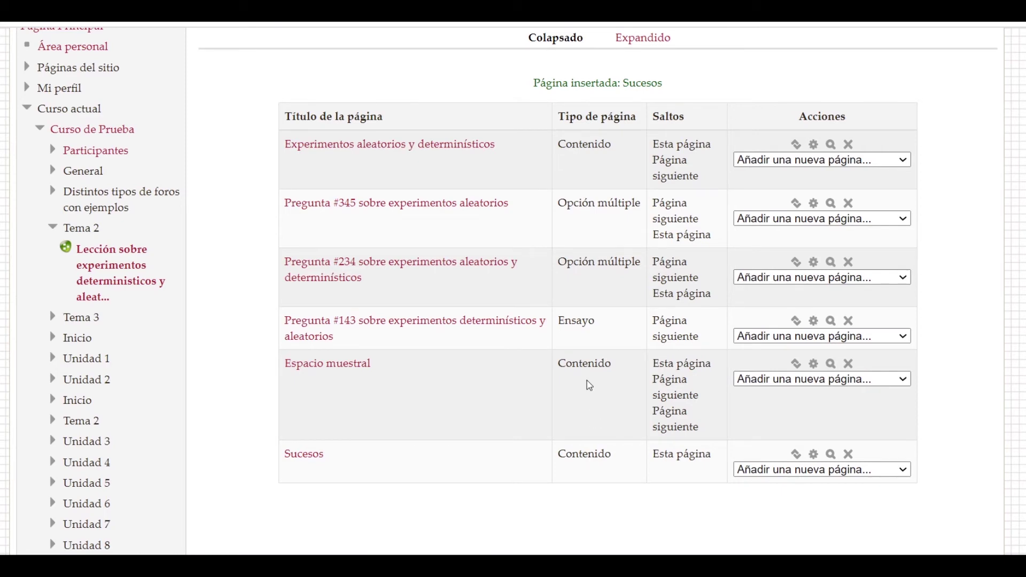
# - Open the Experimentos aleatorios y determinísticos content page for editing and expand its Contenido 2 section
pyautogui.scroll(1, 655, 256)
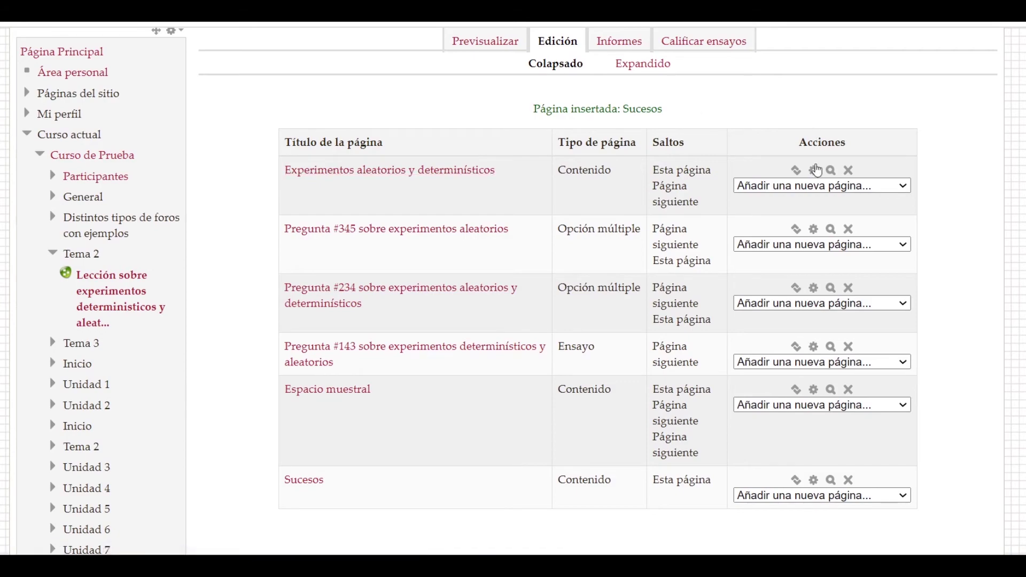
pyautogui.click(816, 169)
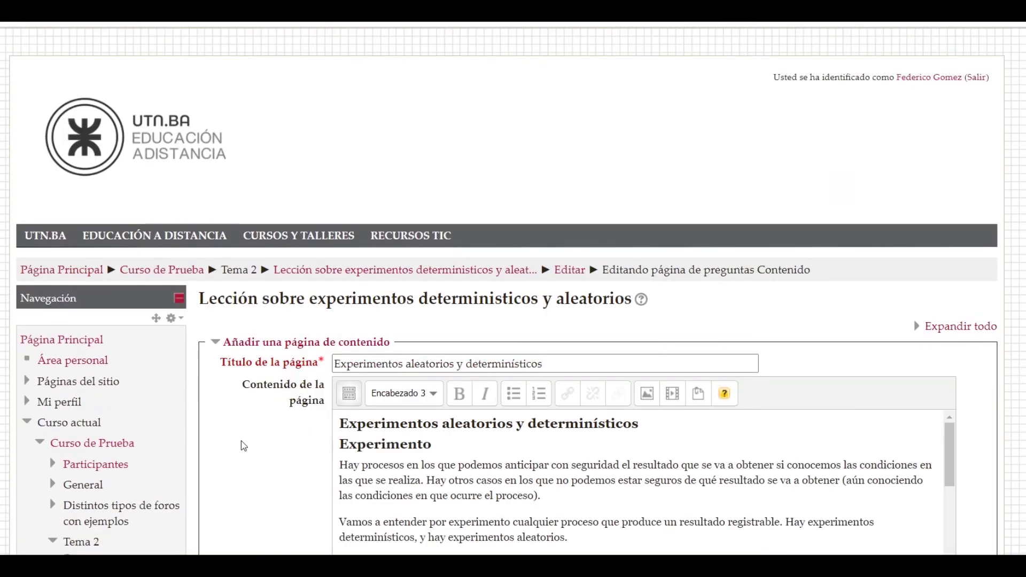
pyautogui.scroll(-10, 244, 445)
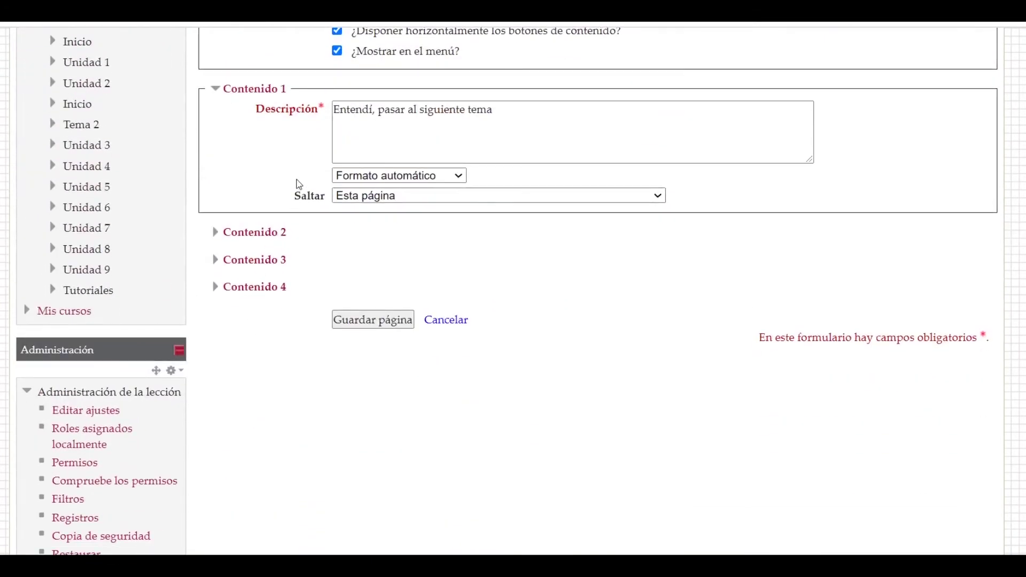
pyautogui.click(251, 231)
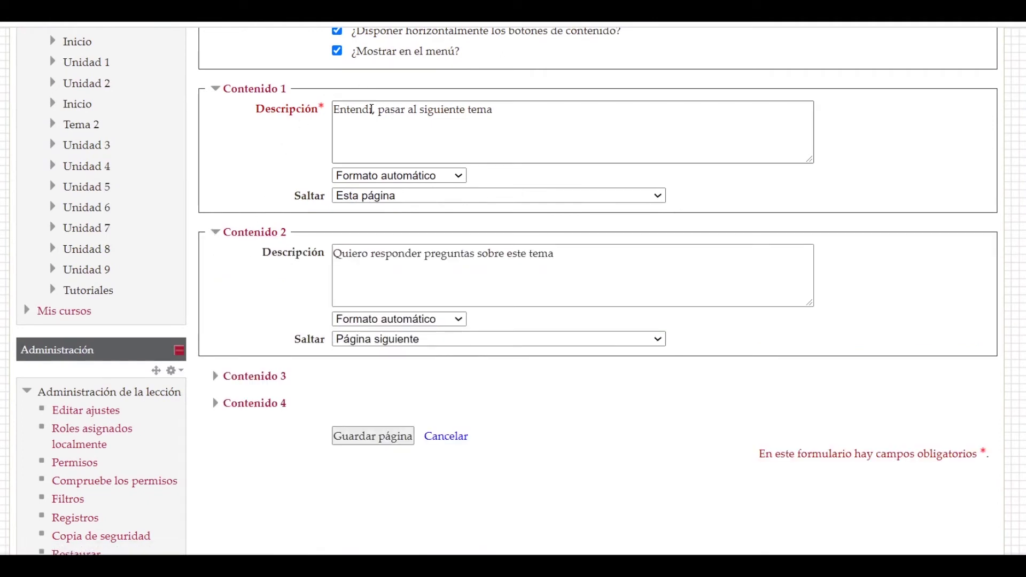
# - Set the Contenido 1 jump for "Entendí, pasar al siguiente tema" to Espacio muestral
pyautogui.click(372, 110)
pyautogui.click(506, 111)
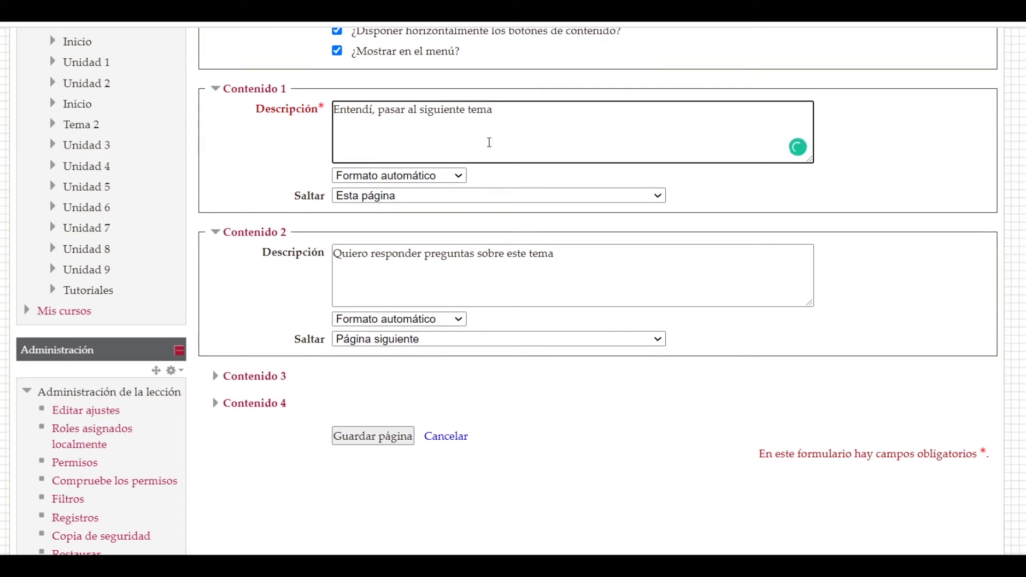
pyautogui.click(356, 203)
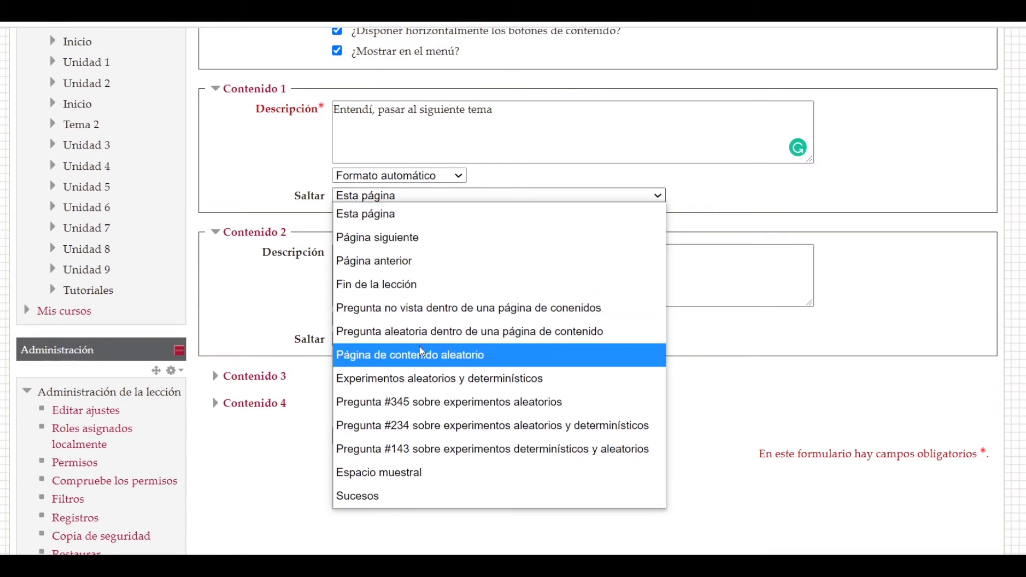
pyautogui.click(409, 479)
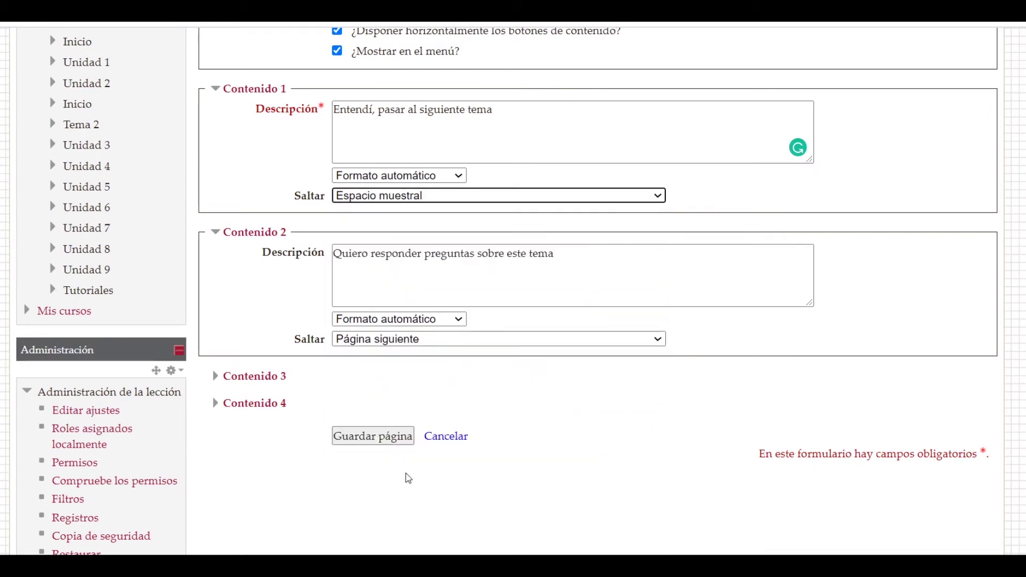
# - Set the Contenido 2 jump for "Quiero responder preguntas sobre este tema" to Pregunta #345 sobre experimentos aleatorios and save the page
pyautogui.click(366, 265)
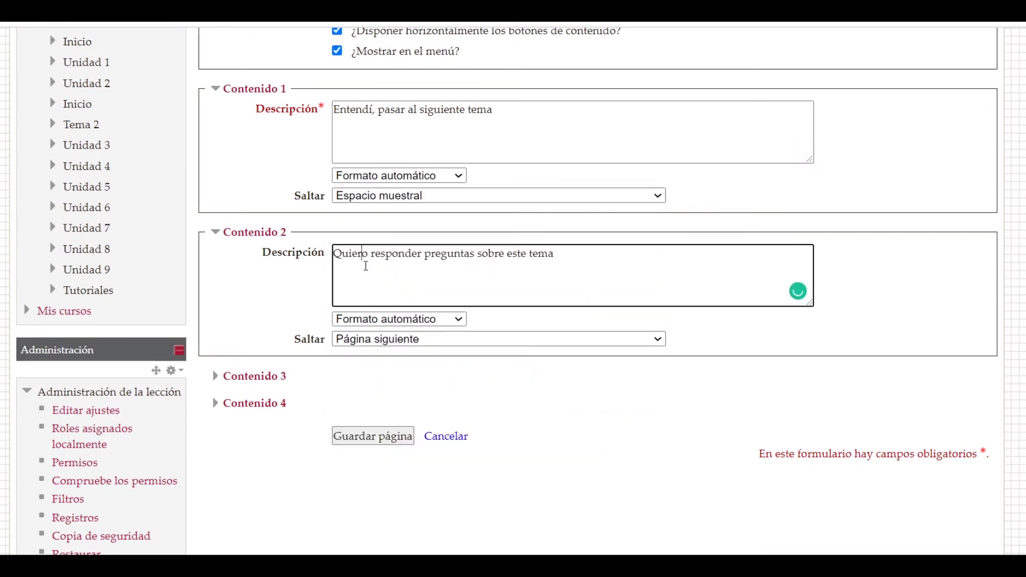
pyautogui.click(562, 255)
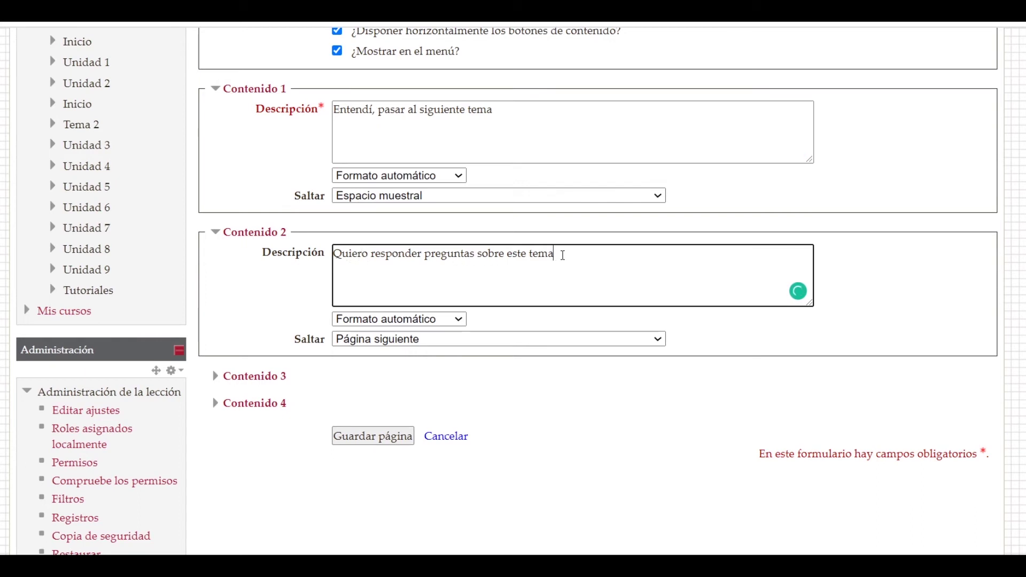
pyautogui.click(355, 345)
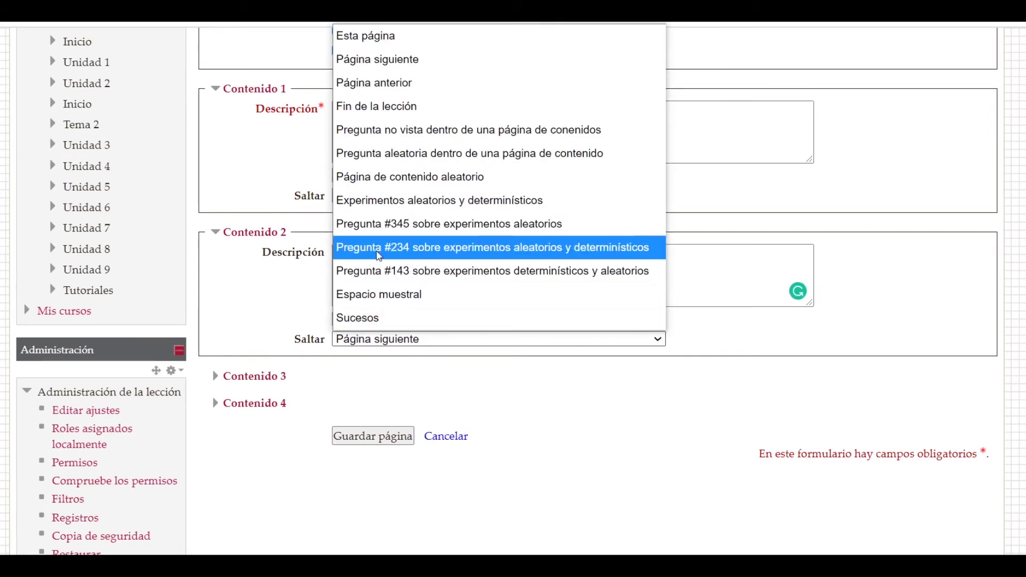
pyautogui.click(497, 235)
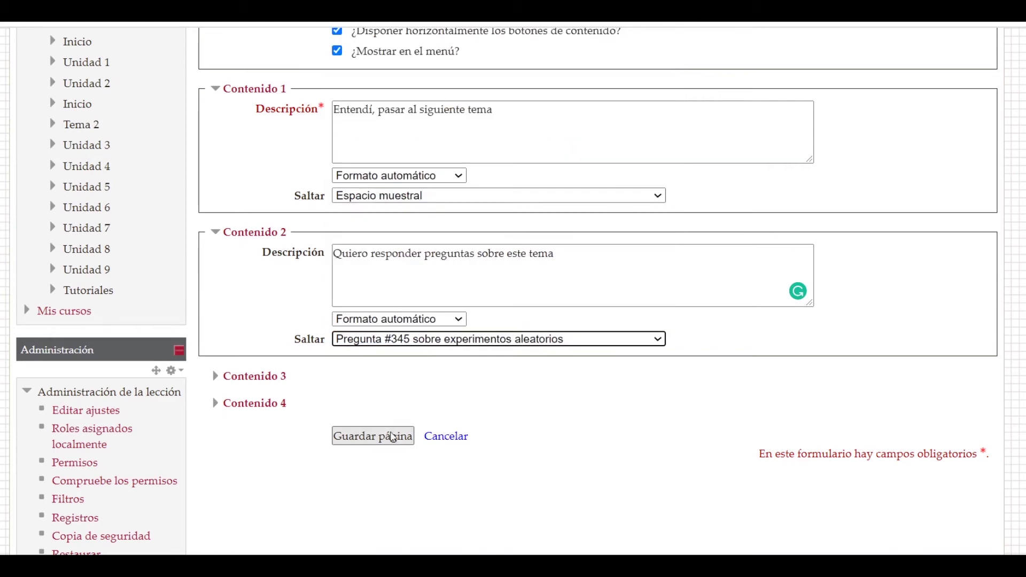
pyautogui.click(372, 437)
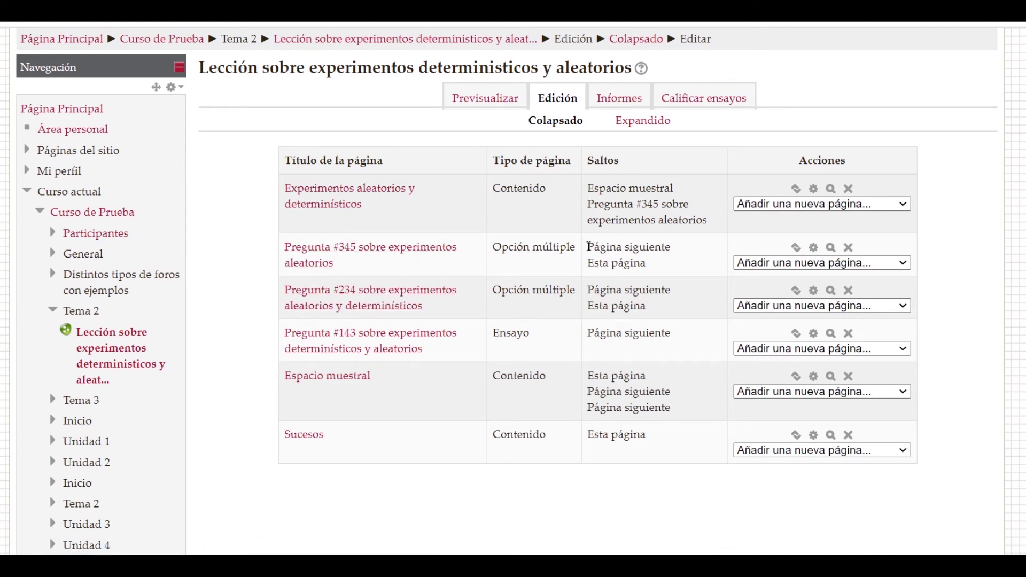
pyautogui.moveTo(588, 247); pyautogui.dragTo(672, 248)
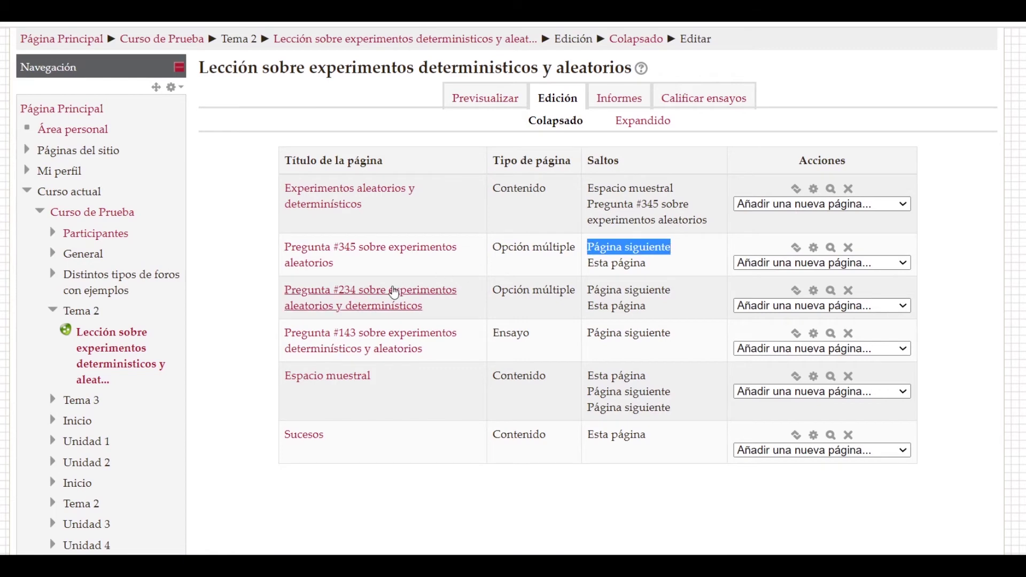
pyautogui.click(601, 290)
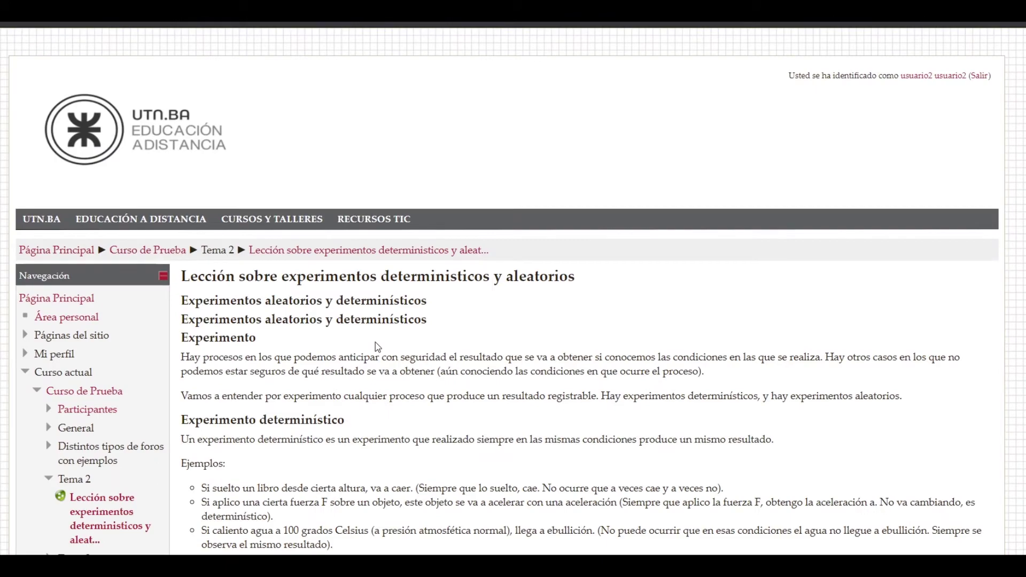
# - In the student view, look through the first lesson page and follow "Entendí, pasar al siguiente tema" to check its jump
pyautogui.scroll(-3, 375, 342)
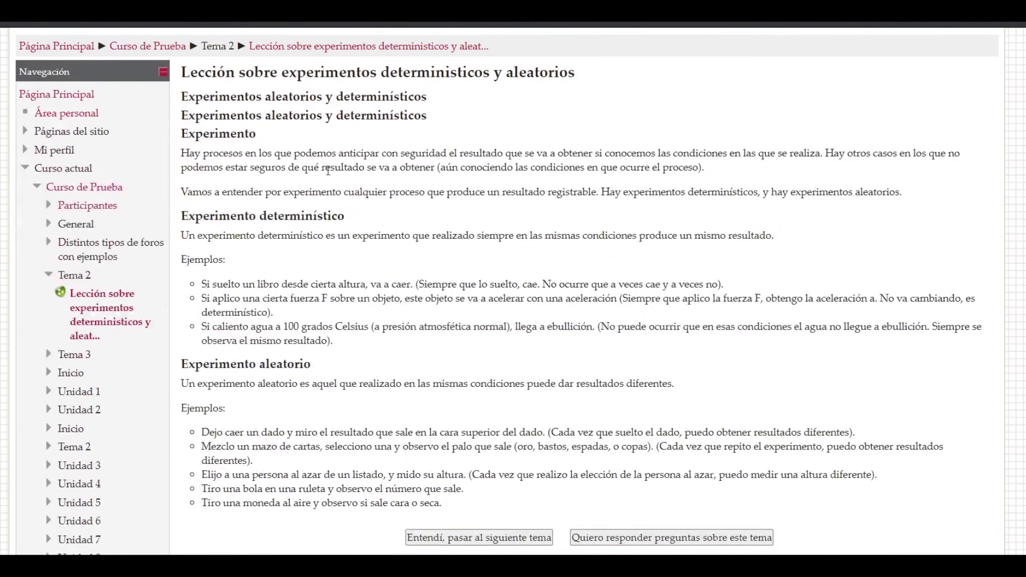
pyautogui.scroll(-3, 442, 373)
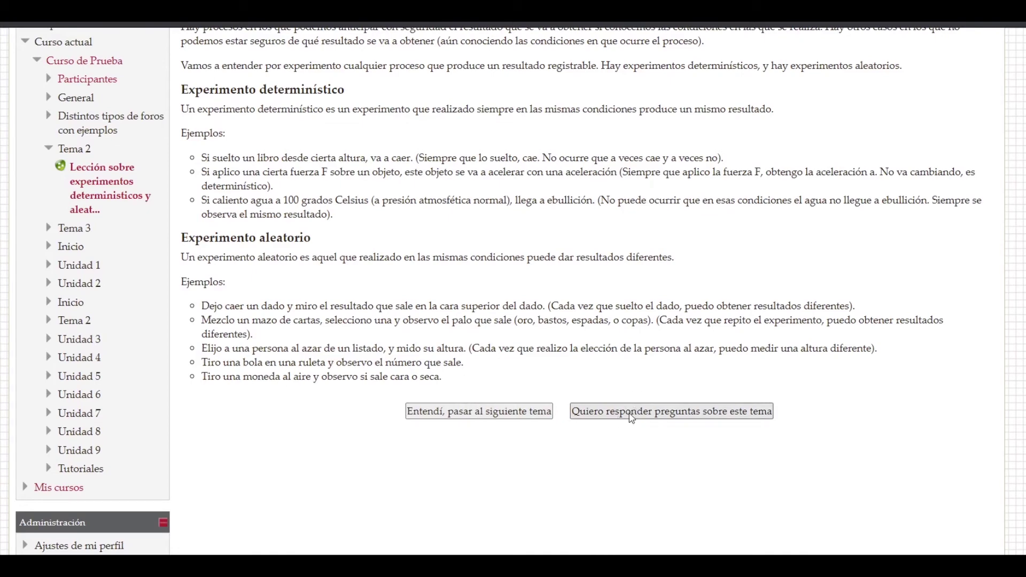
pyautogui.click(442, 422)
pyautogui.scroll(-4, 350, 424)
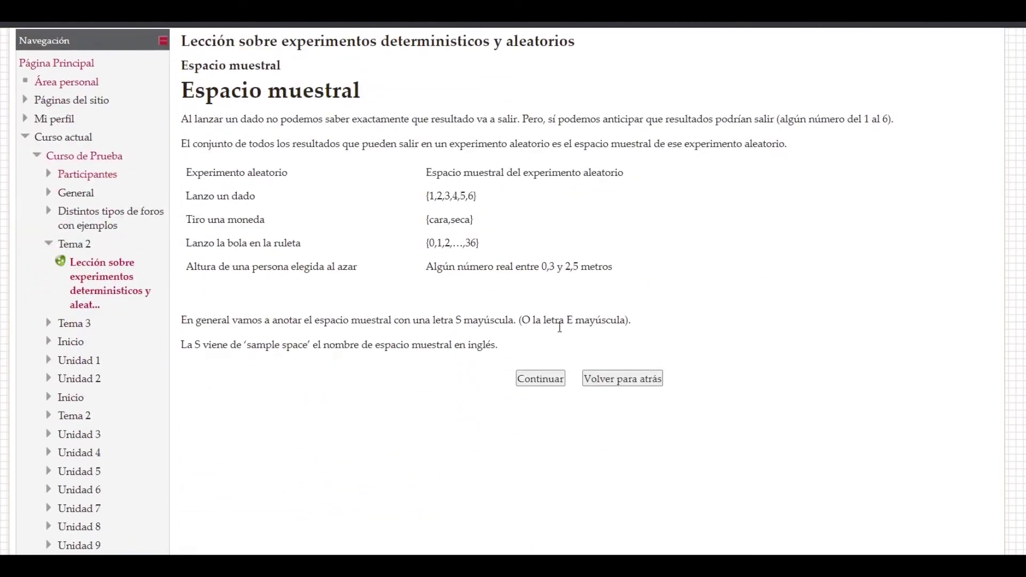
# - Continue from Espacio muestral to look through the following page, and go back to the first lesson page
pyautogui.click(537, 381)
pyautogui.scroll(-9, 340, 280)
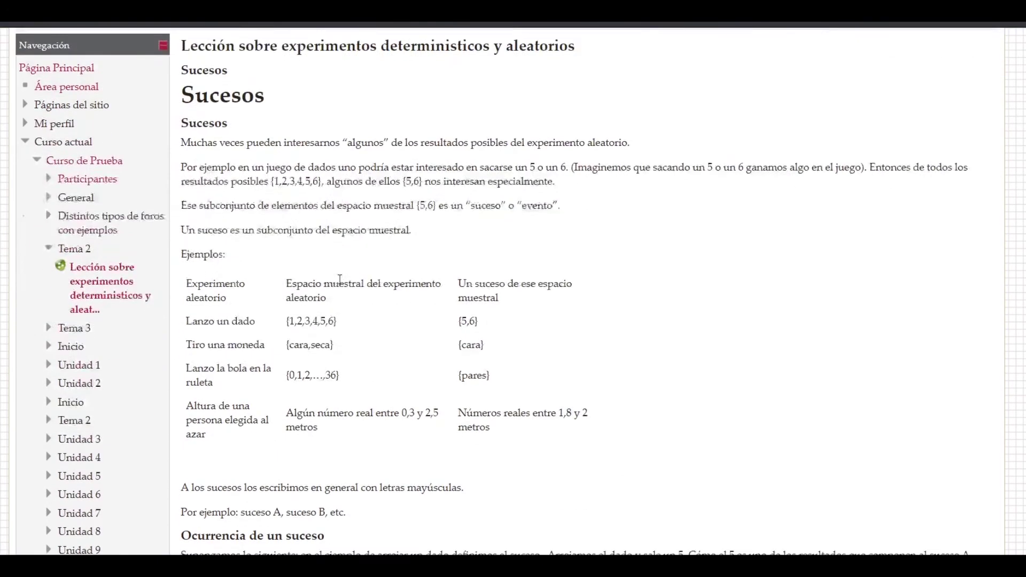
pyautogui.scroll(-10, 445, 291)
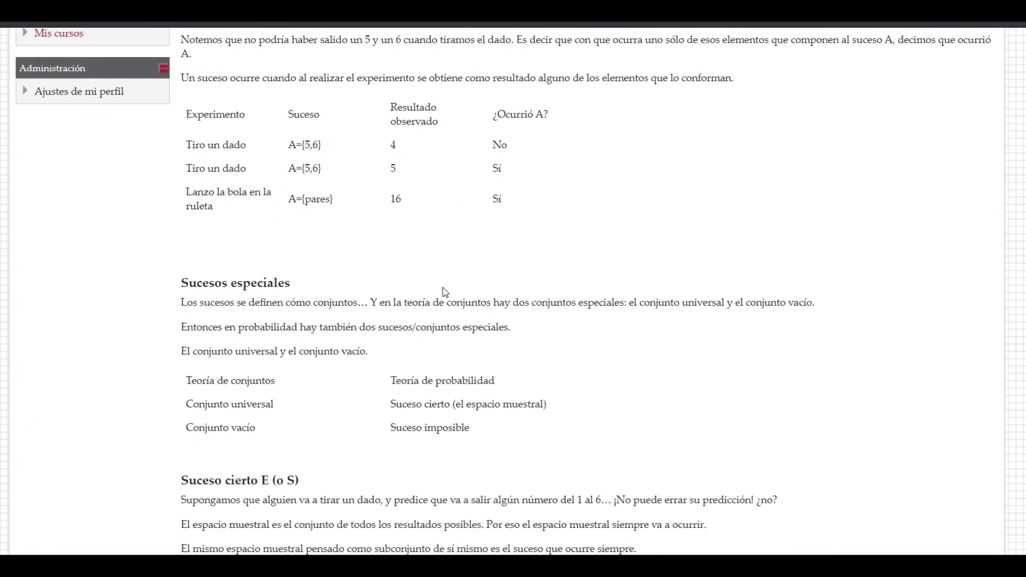
pyautogui.scroll(20, 445, 291)
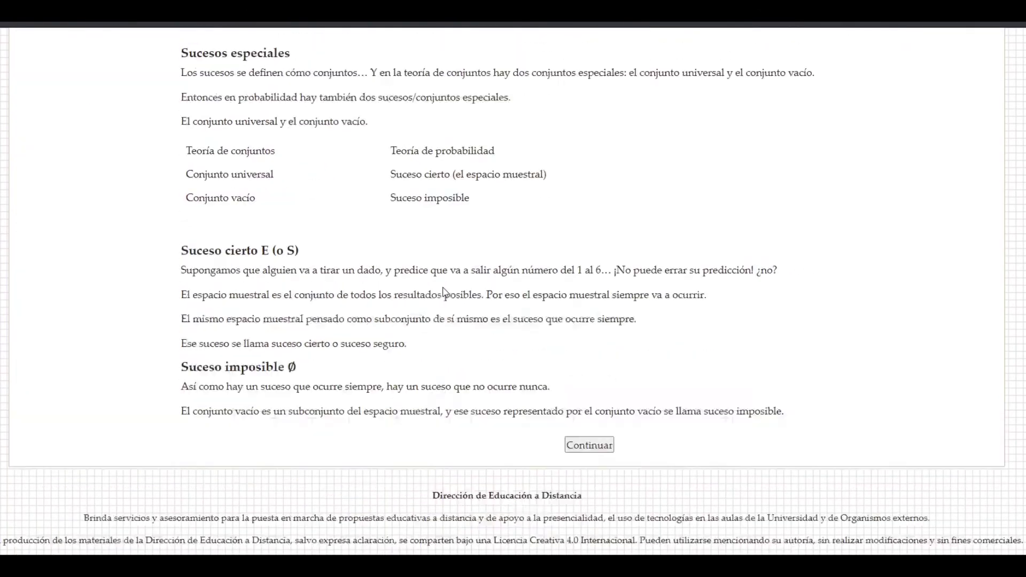
pyautogui.hotkey('alt', 'Left')
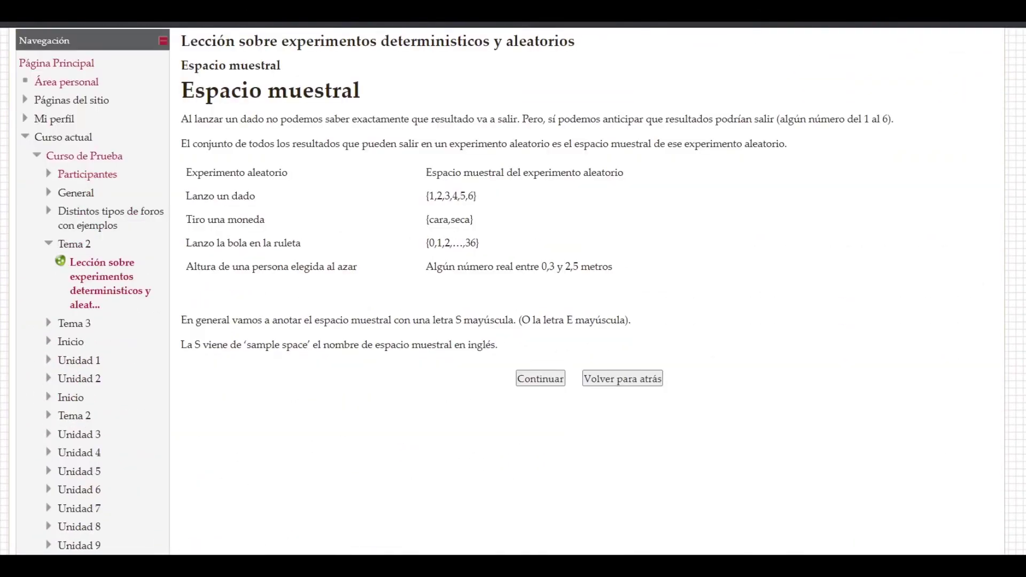
pyautogui.hotkey('alt', 'Left')
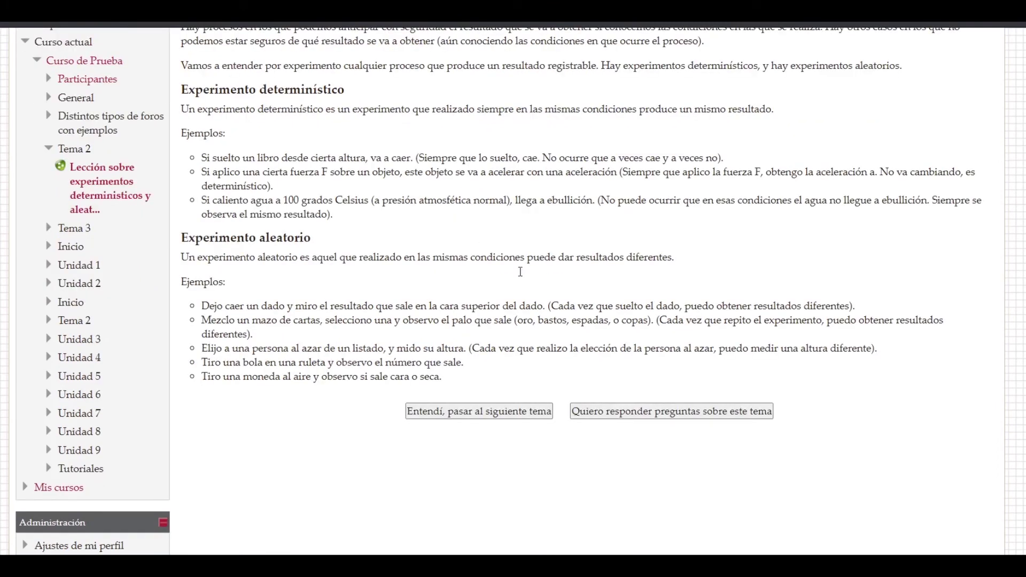
# - Go to the questions on this topic and submit Aleatorio as the answer to the ball-kicking question
pyautogui.click(659, 420)
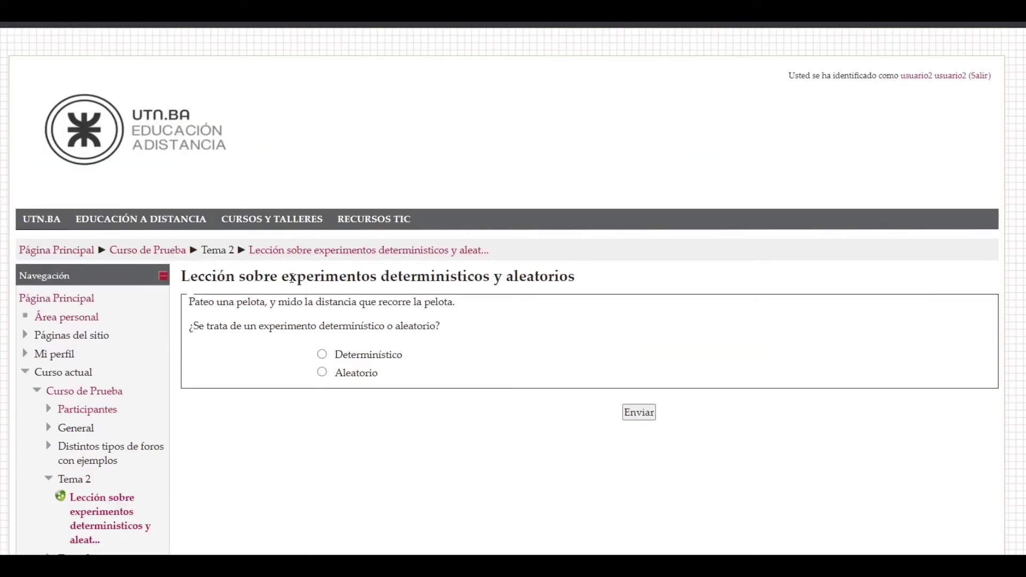
pyautogui.click(323, 372)
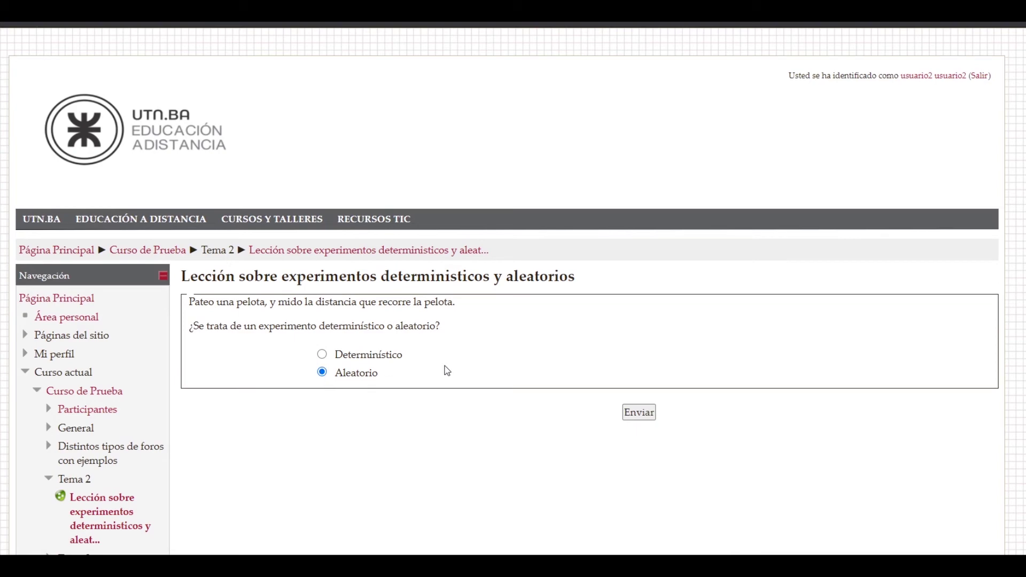
pyautogui.click(635, 413)
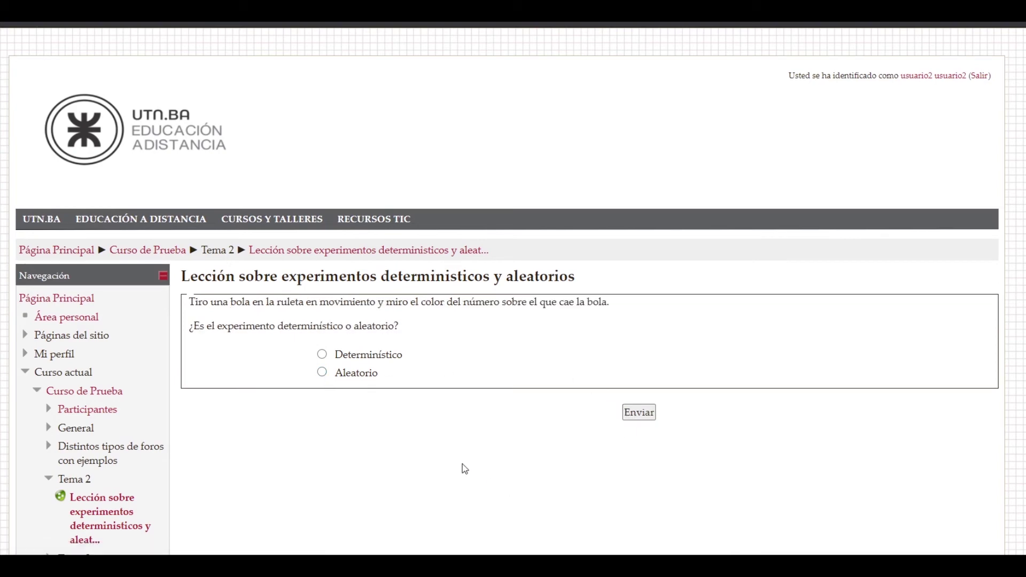
# - Submit Aleatorio as the answer to the roulette question and continue to the essay question
pyautogui.click(325, 373)
pyautogui.click(648, 416)
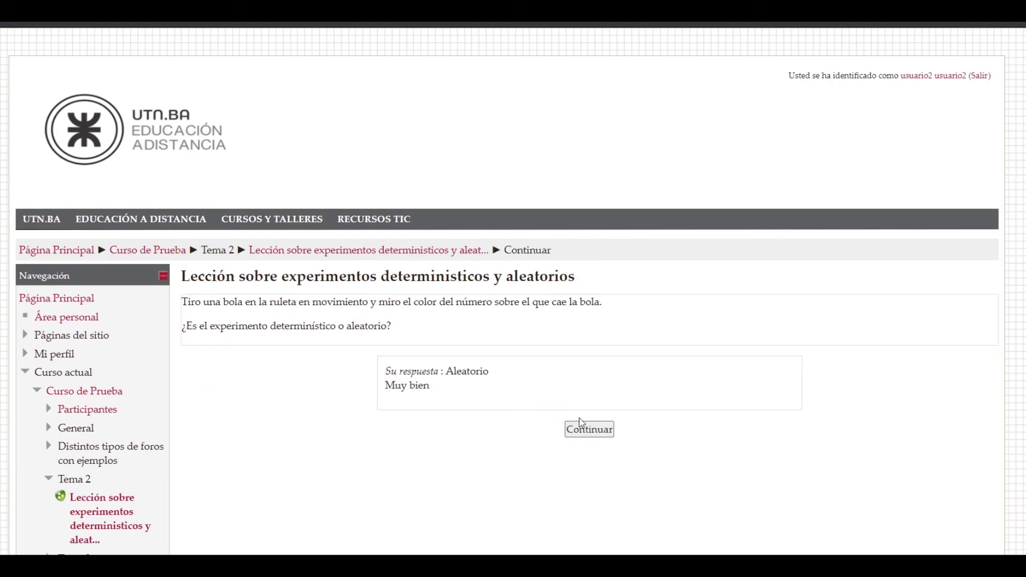
pyautogui.click(591, 430)
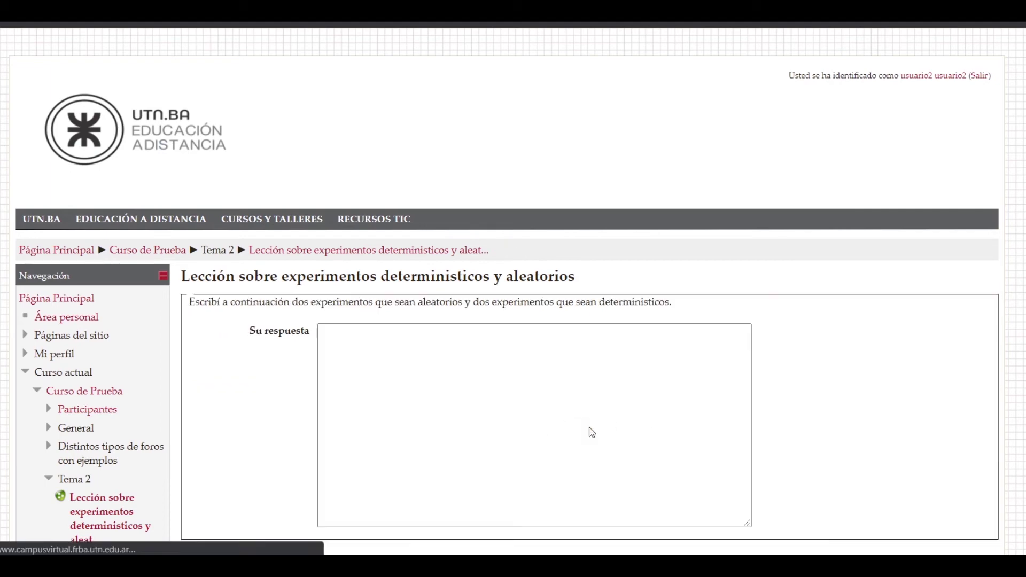
# - Answer the essay question with "Esta es la respuesta.", submit it and look over the page that follows
pyautogui.click(532, 418)
pyautogui.scroll(-2, 531, 418)
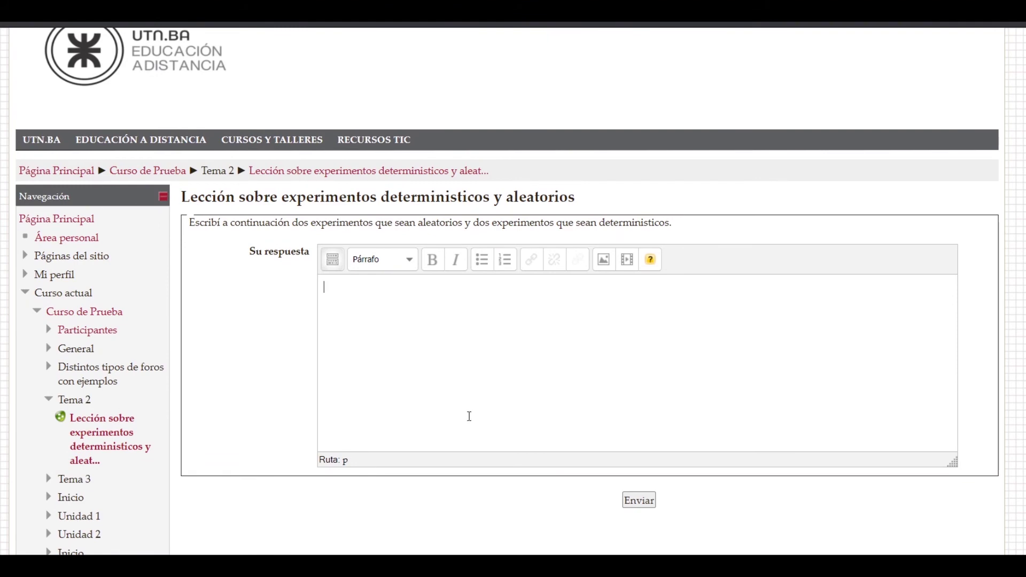
pyautogui.write('Esta es la respuesta.')
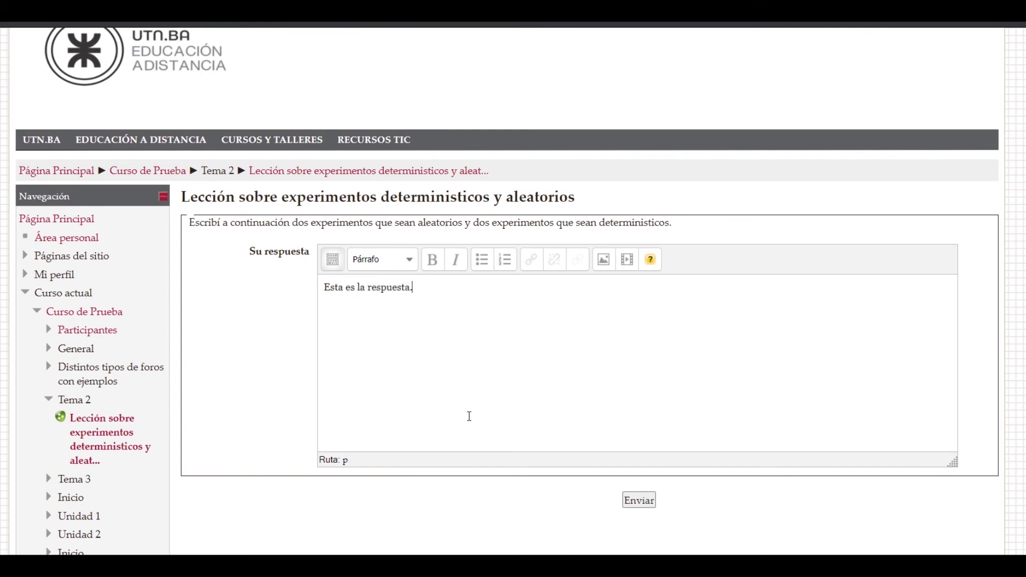
pyautogui.scroll(-2, 469, 416)
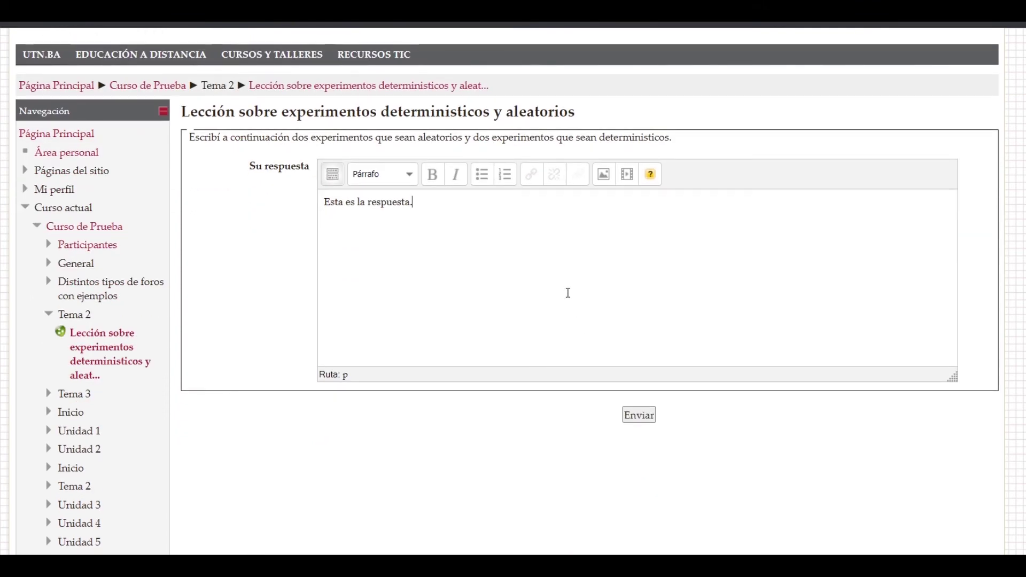
pyautogui.click(645, 418)
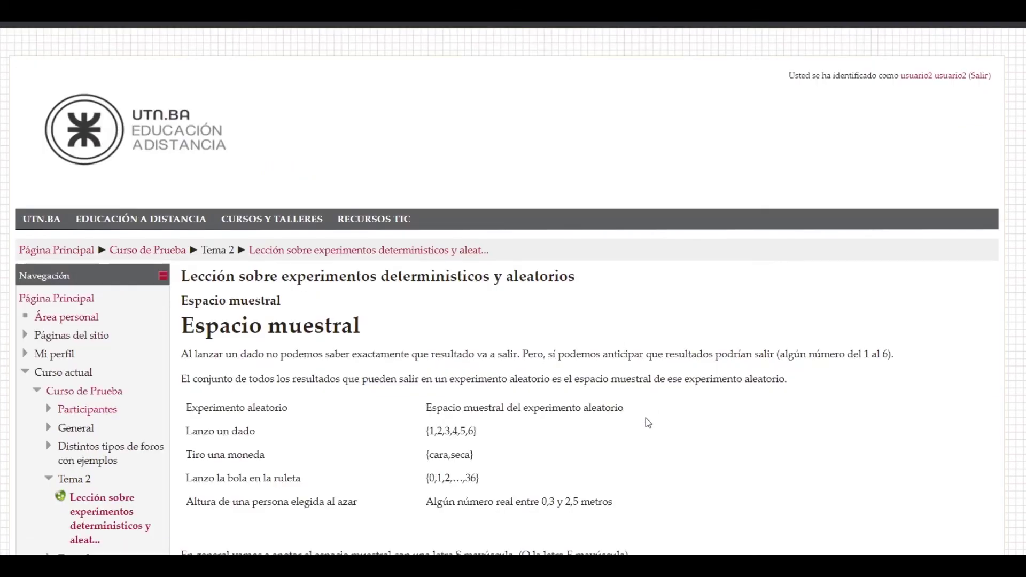
pyautogui.scroll(-4, 646, 418)
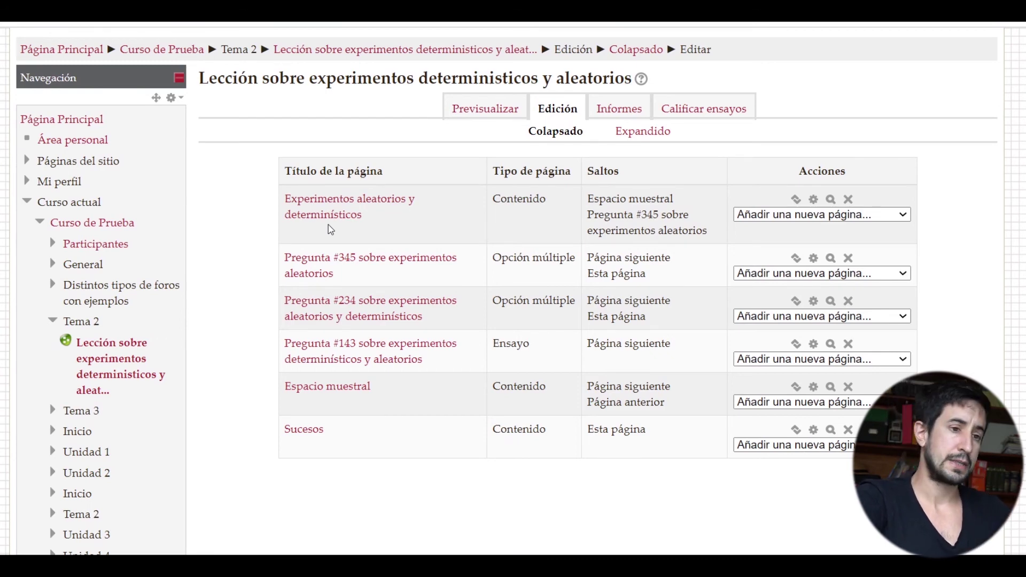
# - Add a cluster directly after the Experimentos aleatorios y determinísticos content page
pyautogui.click(754, 217)
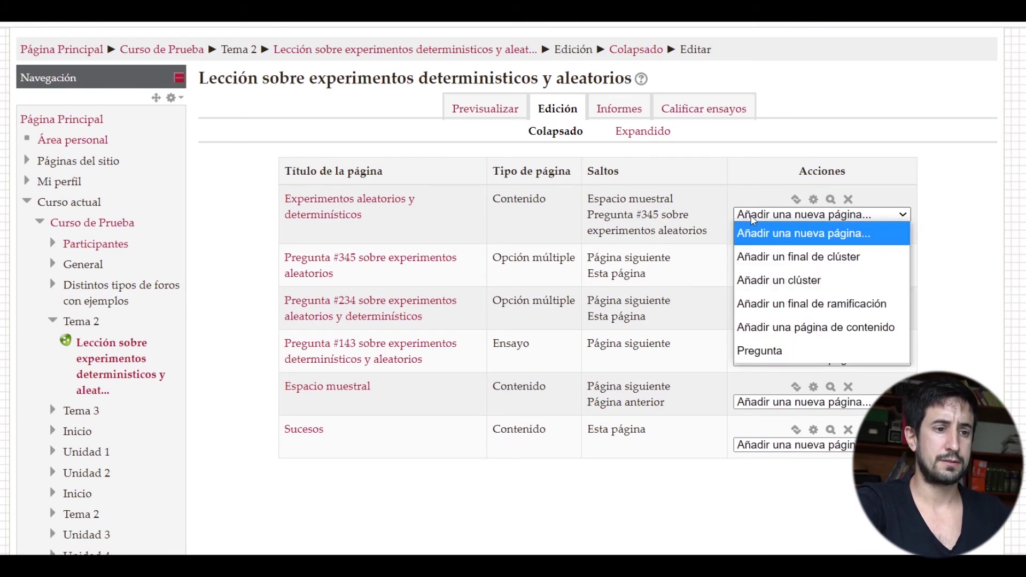
pyautogui.click(698, 249)
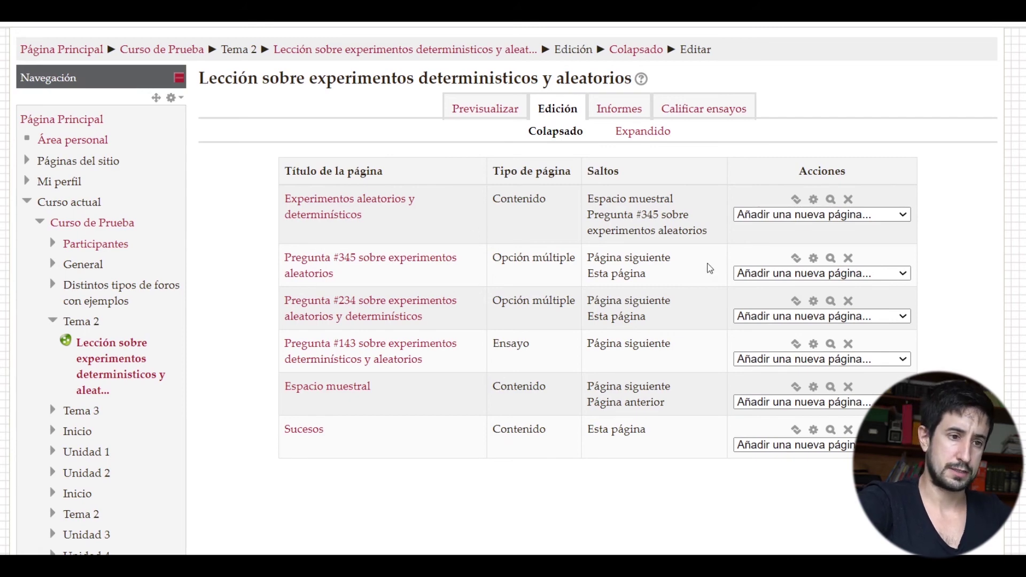
pyautogui.click(777, 215)
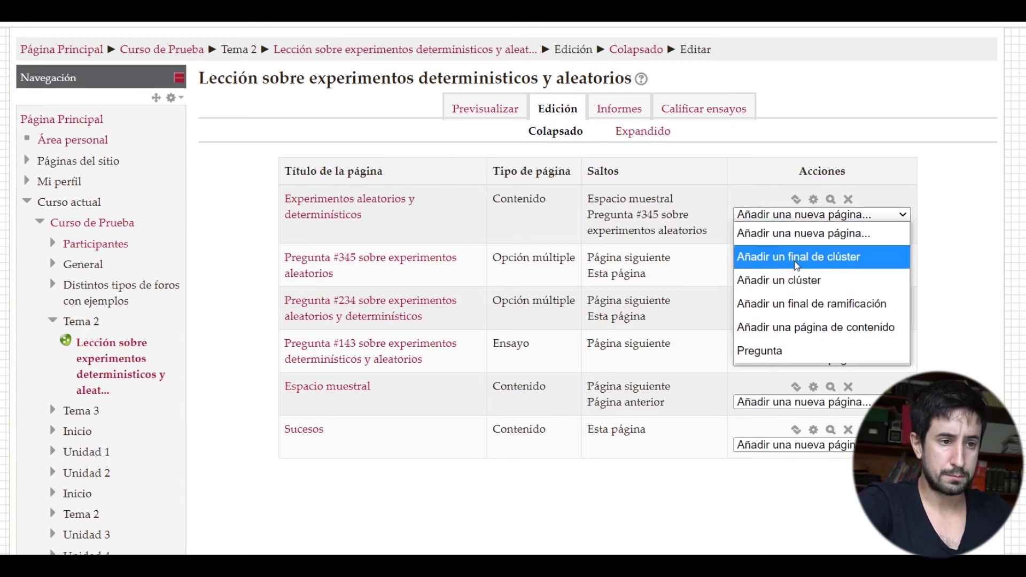
pyautogui.click(787, 281)
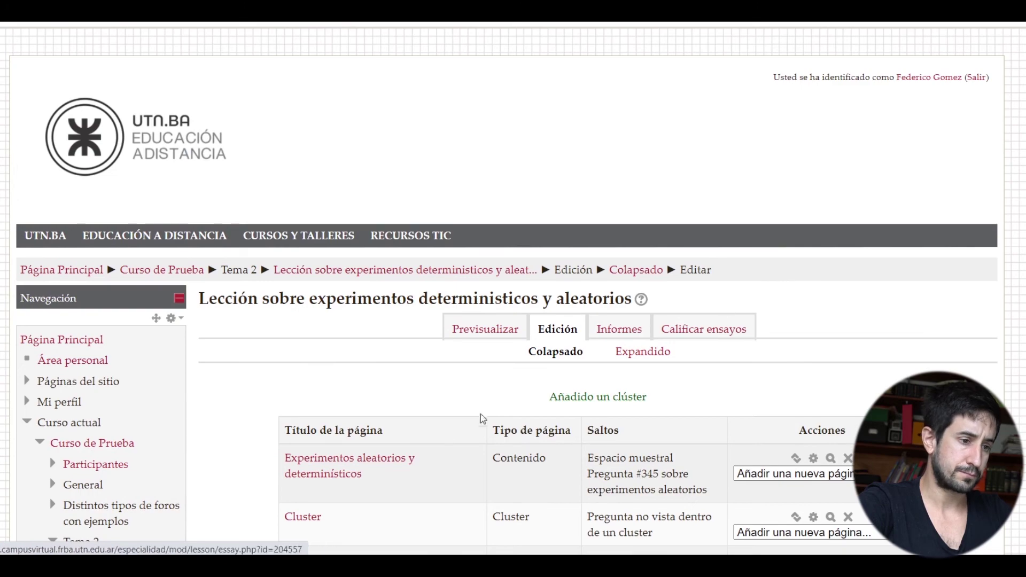
# - Add an end of cluster after the essay question Pregunta #143, so the three question pages are enclosed
pyautogui.scroll(-3, 480, 418)
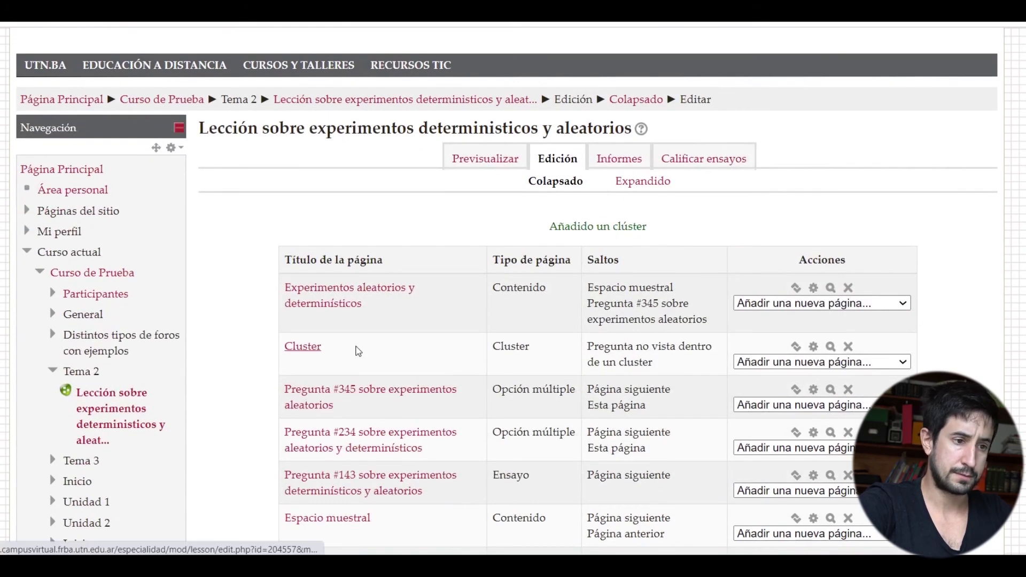
pyautogui.scroll(-2, 358, 350)
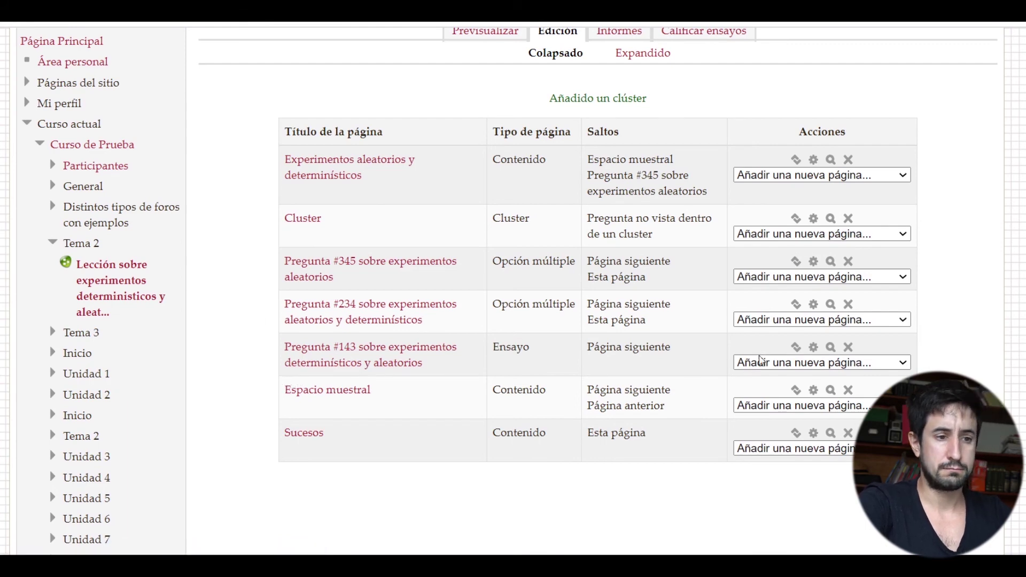
pyautogui.click(802, 362)
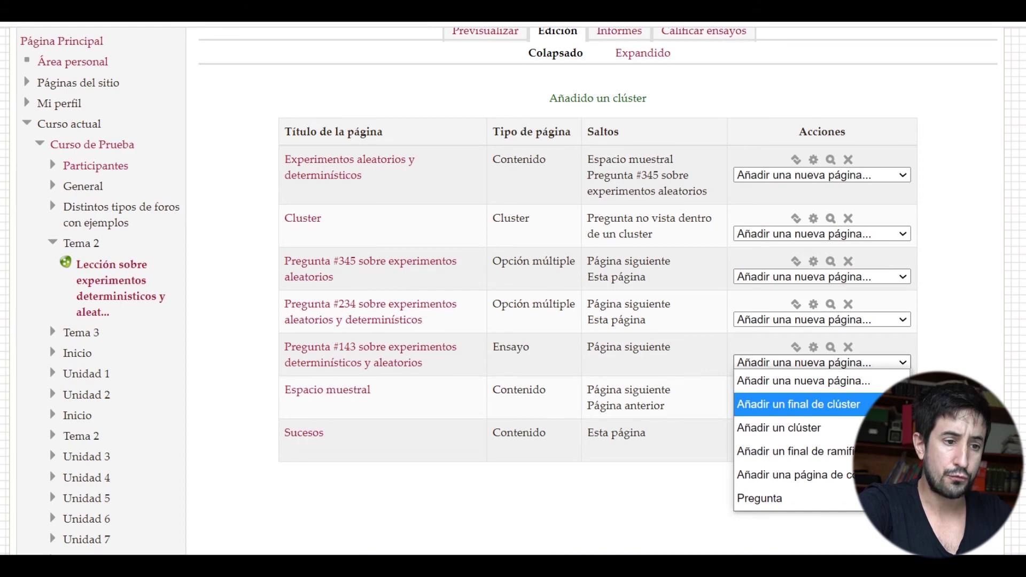
pyautogui.click(882, 404)
pyautogui.scroll(-5, 546, 450)
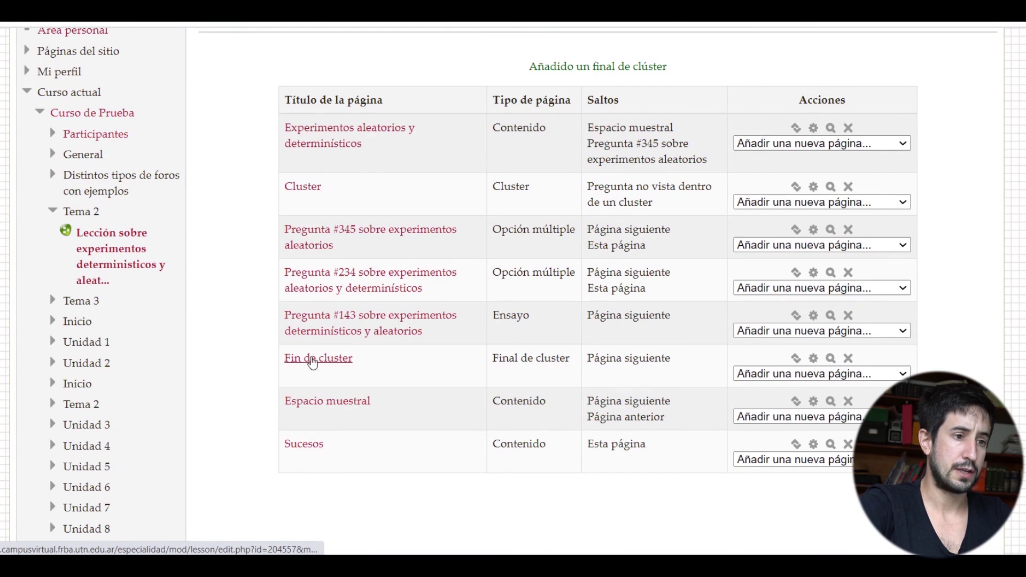
pyautogui.click(313, 363)
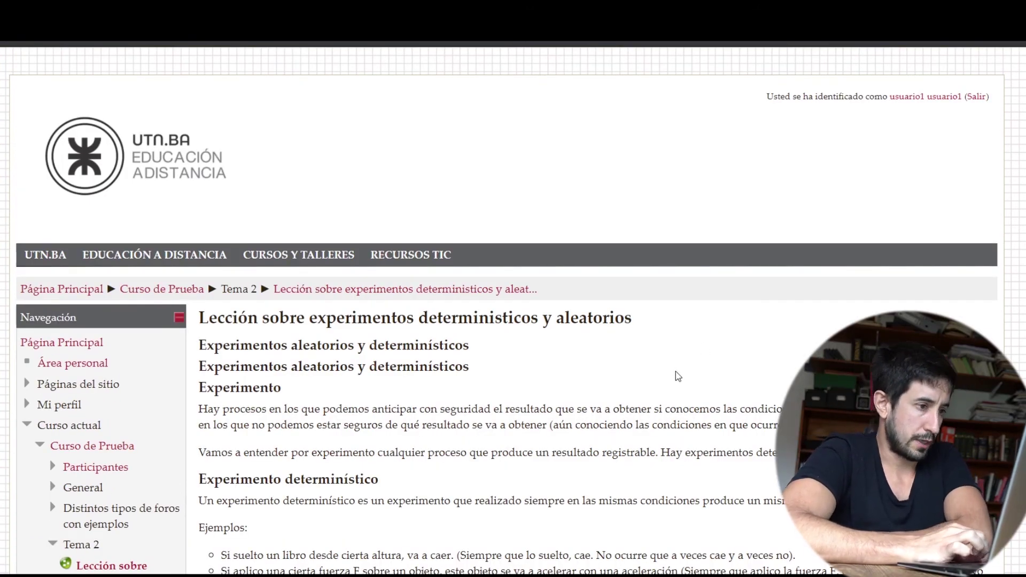
# - As the student, look through the first lesson page, pass to the following topic Espacio muestral, and return to the first page
pyautogui.scroll(-3, 678, 376)
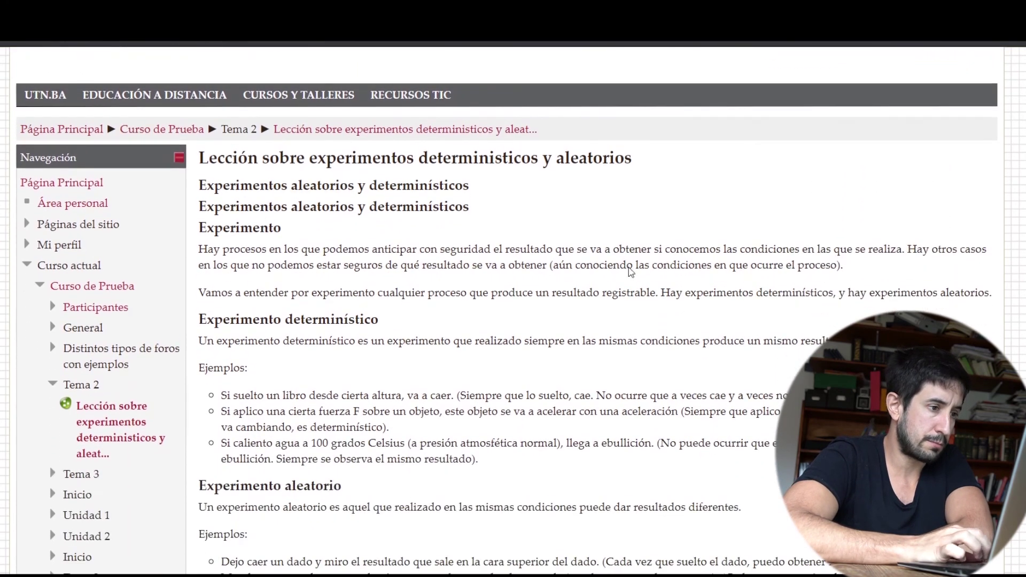
pyautogui.scroll(-3, 447, 398)
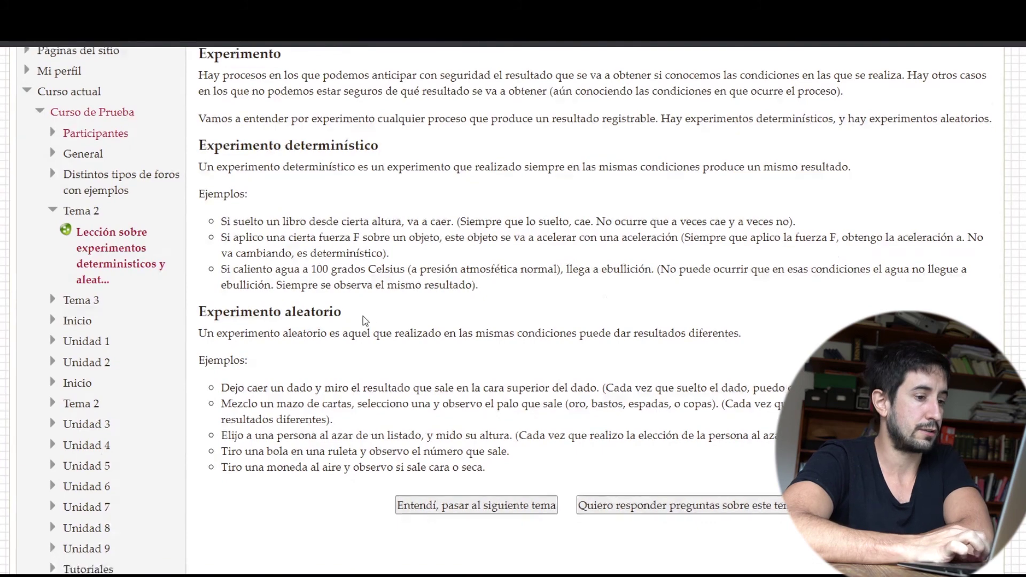
pyautogui.scroll(-3, 367, 321)
pyautogui.click(481, 353)
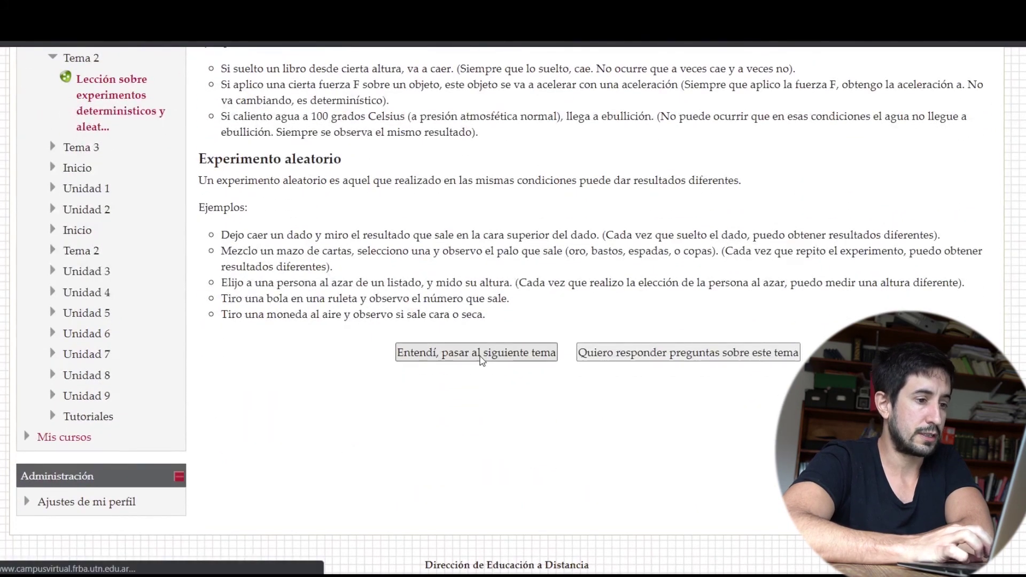
pyautogui.scroll(-7, 391, 375)
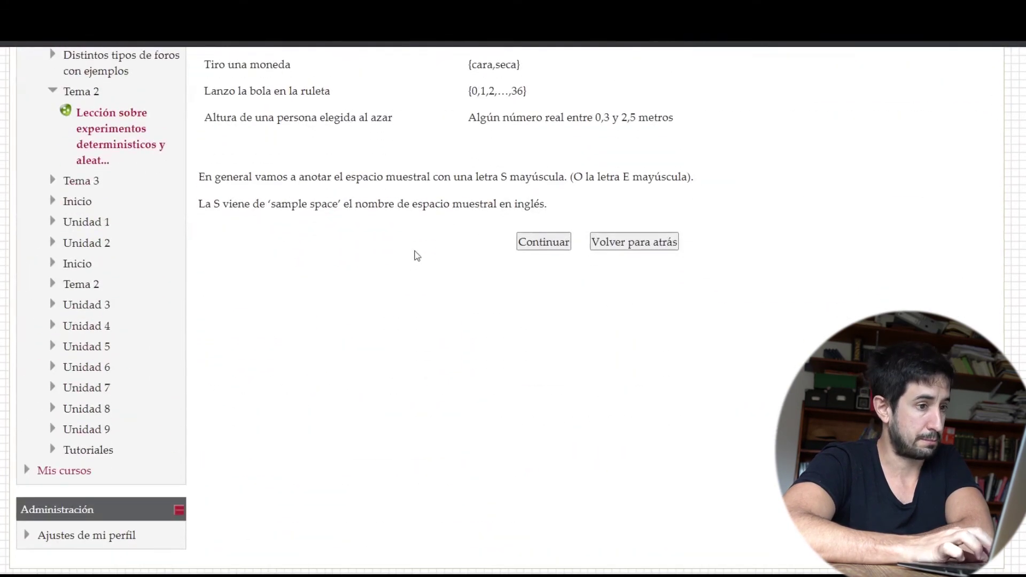
pyautogui.scroll(3, 415, 255)
pyautogui.hotkey('alt', 'Left')
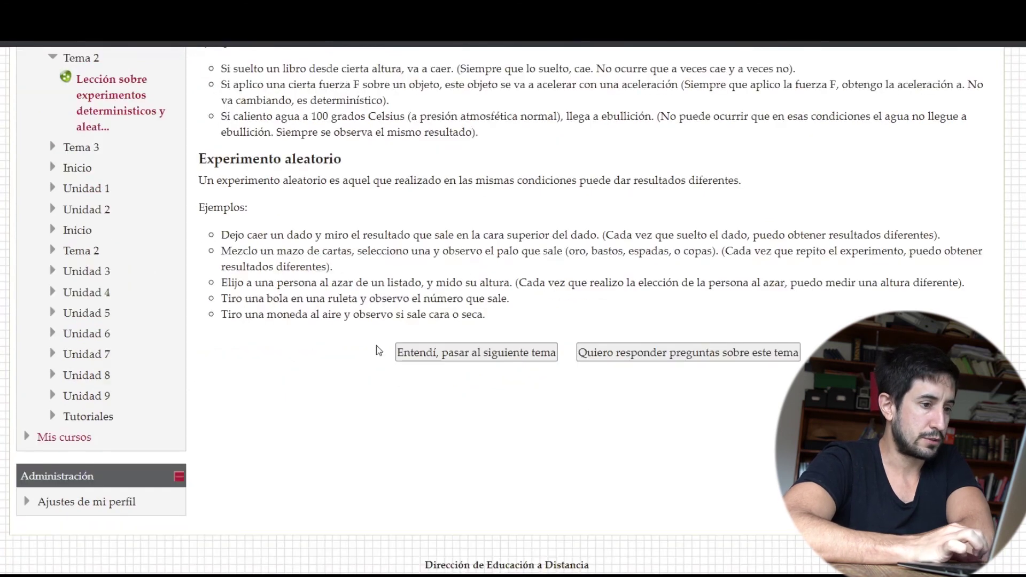
# - Choose to answer questions on the first topic and submit Aleatorio for the ball-kicking question
pyautogui.click(715, 358)
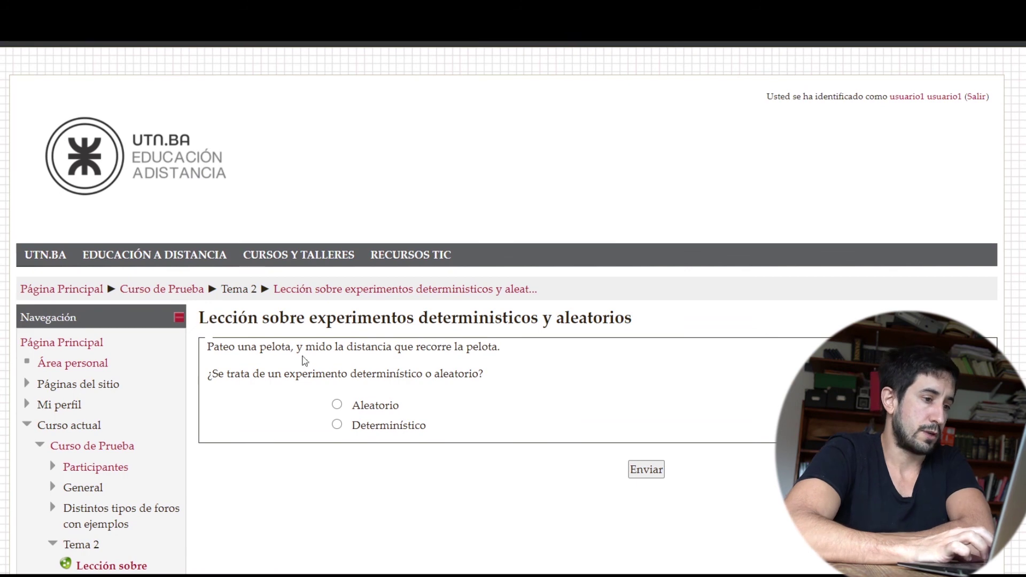
pyautogui.click(337, 405)
pyautogui.click(646, 469)
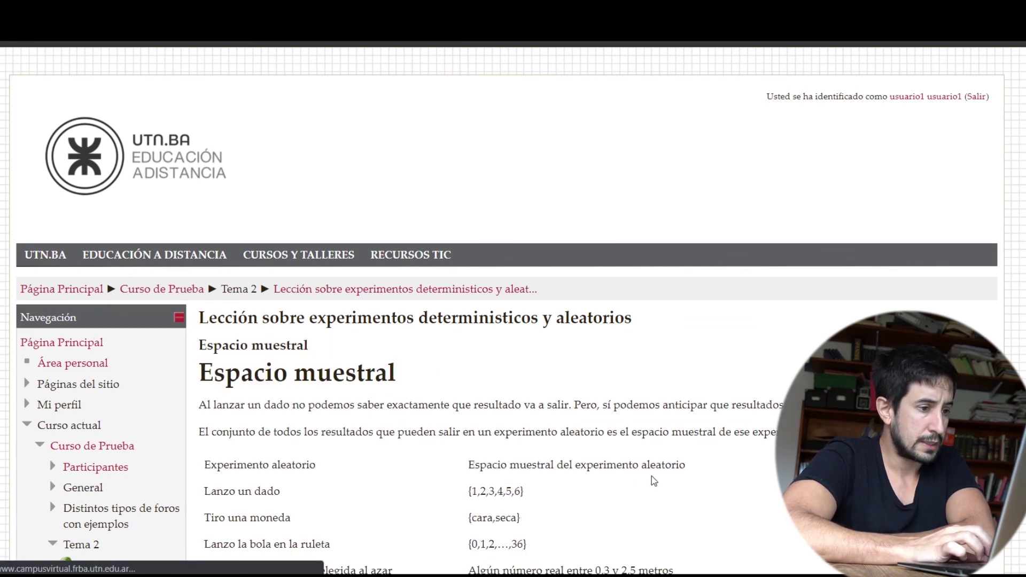
# - Look through the Espacio muestral page, continue to Sucesos and read through its content
pyautogui.scroll(-3, 527, 479)
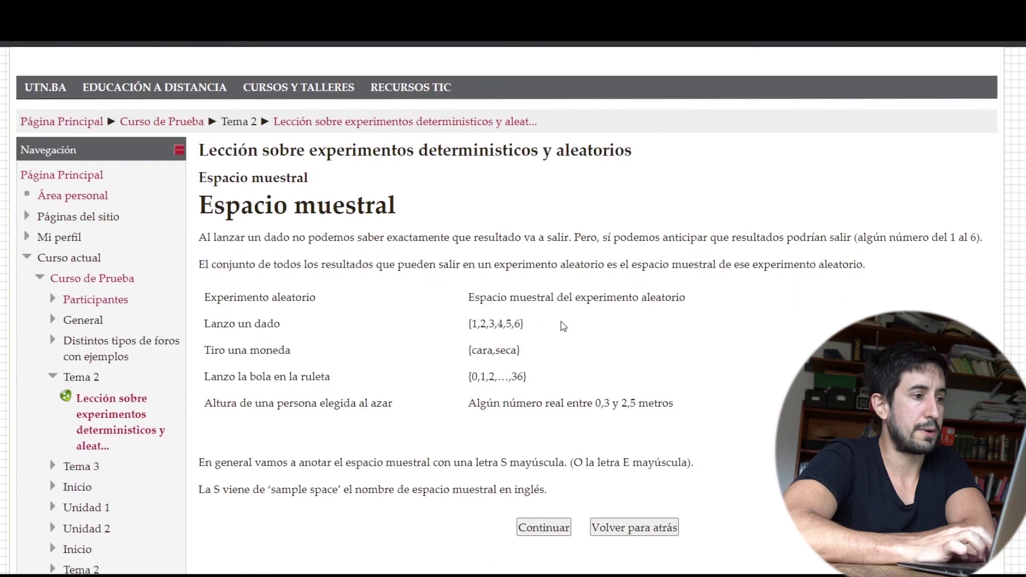
pyautogui.scroll(-2, 561, 325)
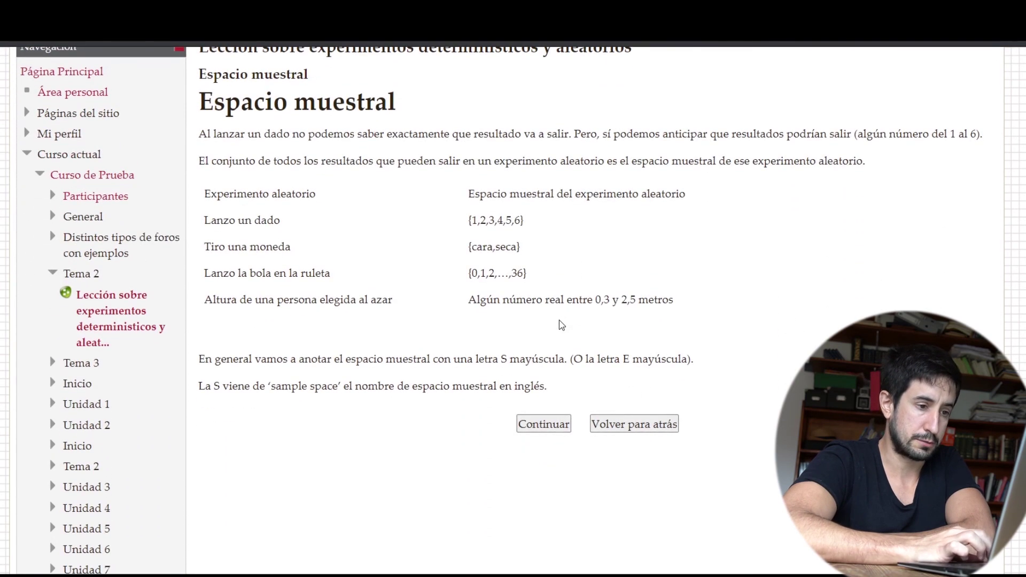
pyautogui.click(544, 424)
pyautogui.scroll(-4, 390, 278)
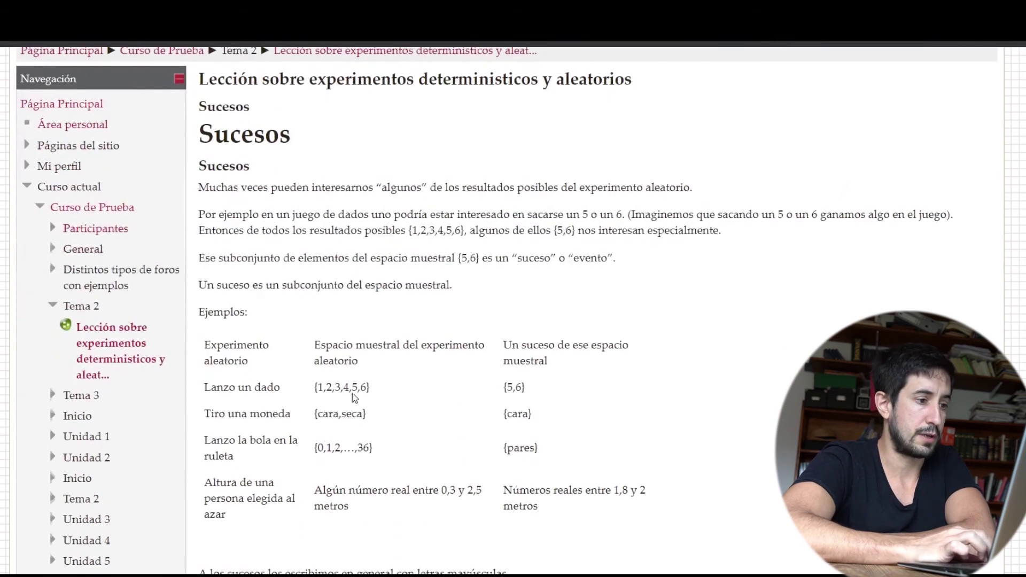
pyautogui.scroll(-5, 329, 292)
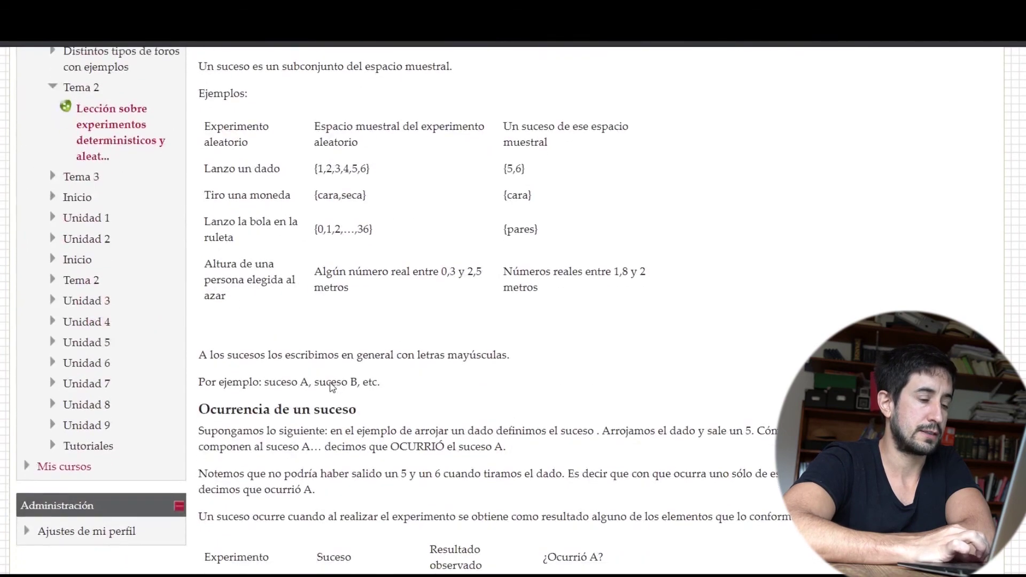
pyautogui.scroll(-1, 330, 387)
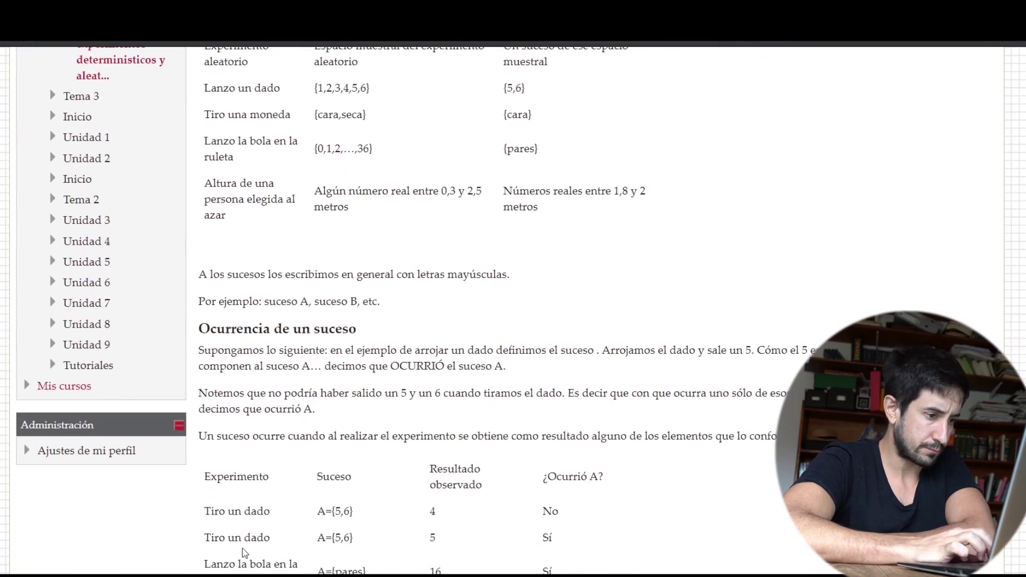